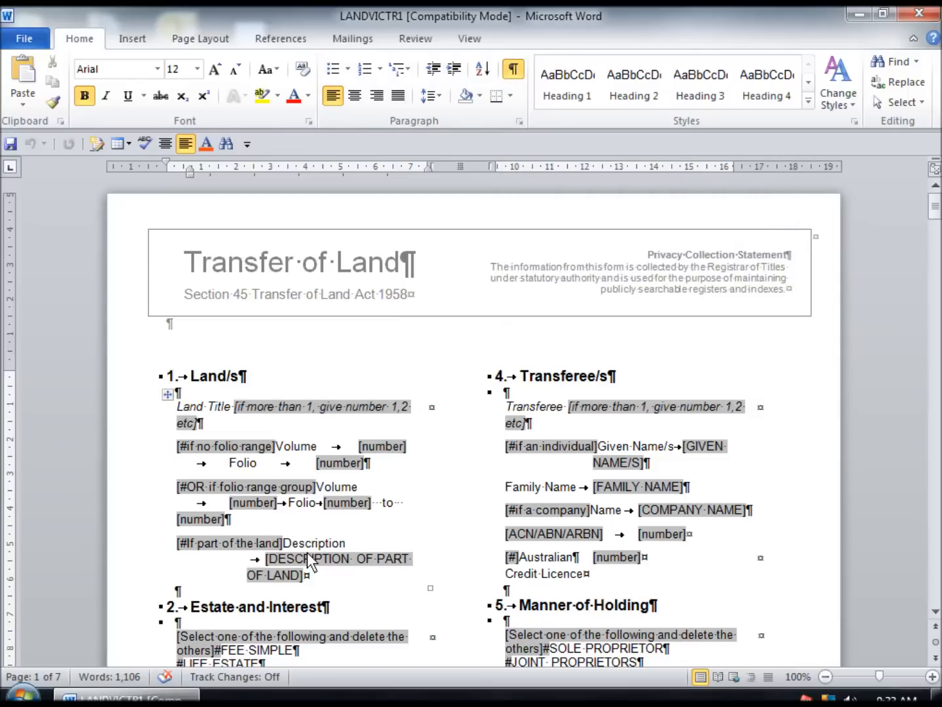
# Step: Delete the "if more than 1" note after Land Title and the "#if no folio range" prompt in the Land/s section
pyautogui.scroll(-1, 307, 546)
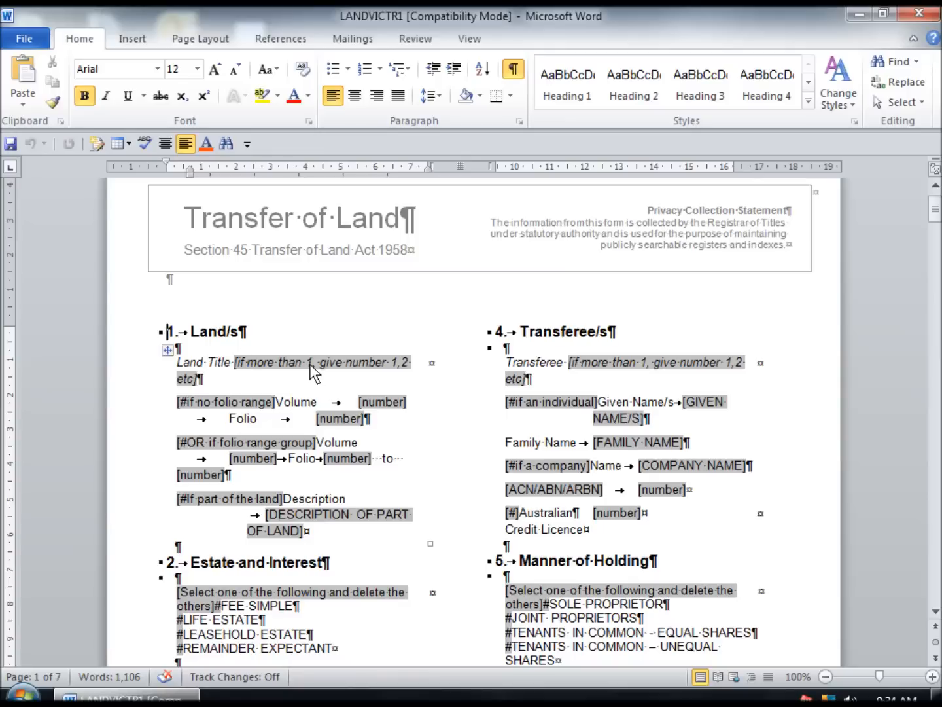
pyautogui.scroll(-1, 467, 386)
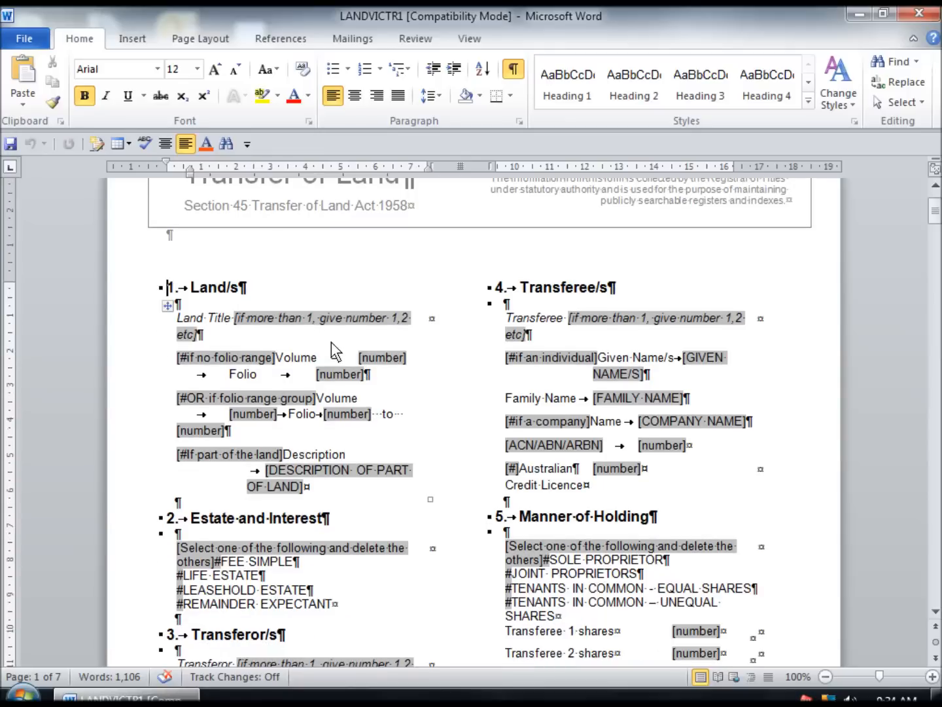
pyautogui.click(327, 324)
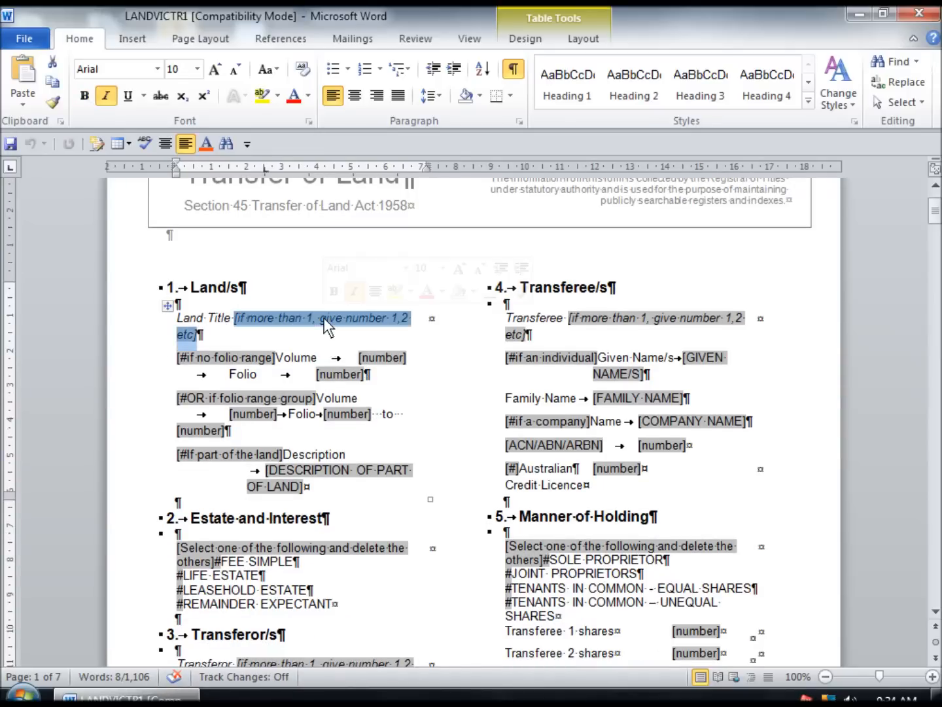
pyautogui.press('Delete')
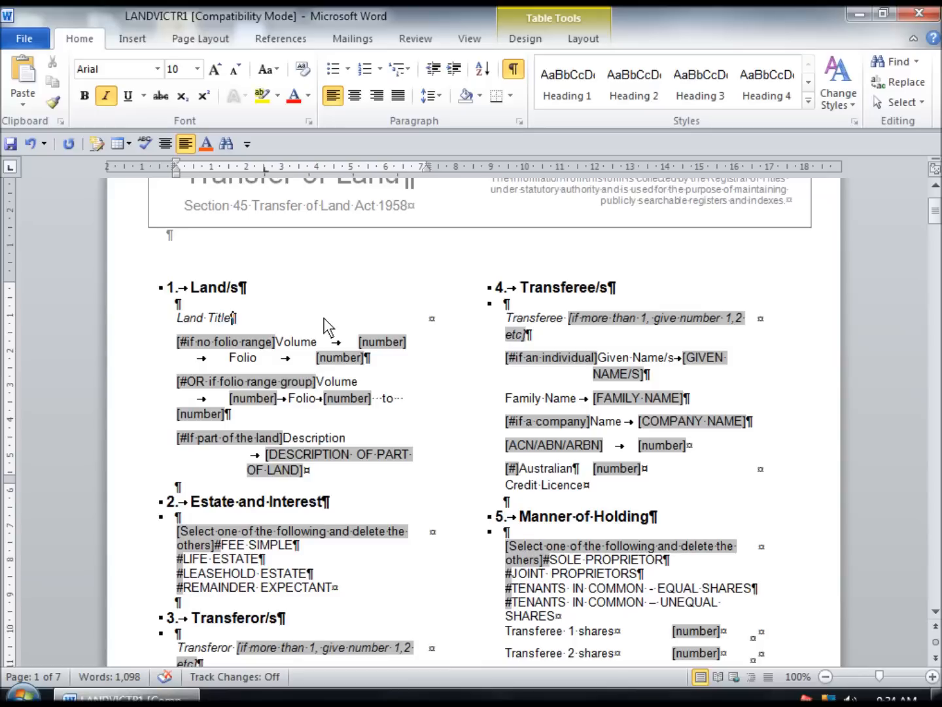
pyautogui.click(245, 342)
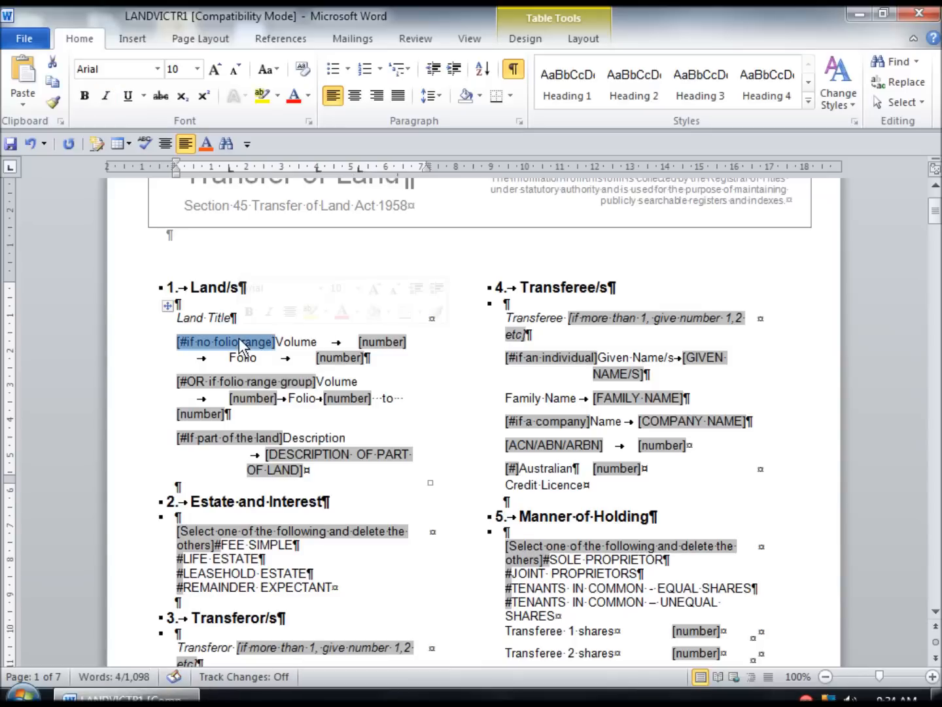
pyautogui.press('Delete')
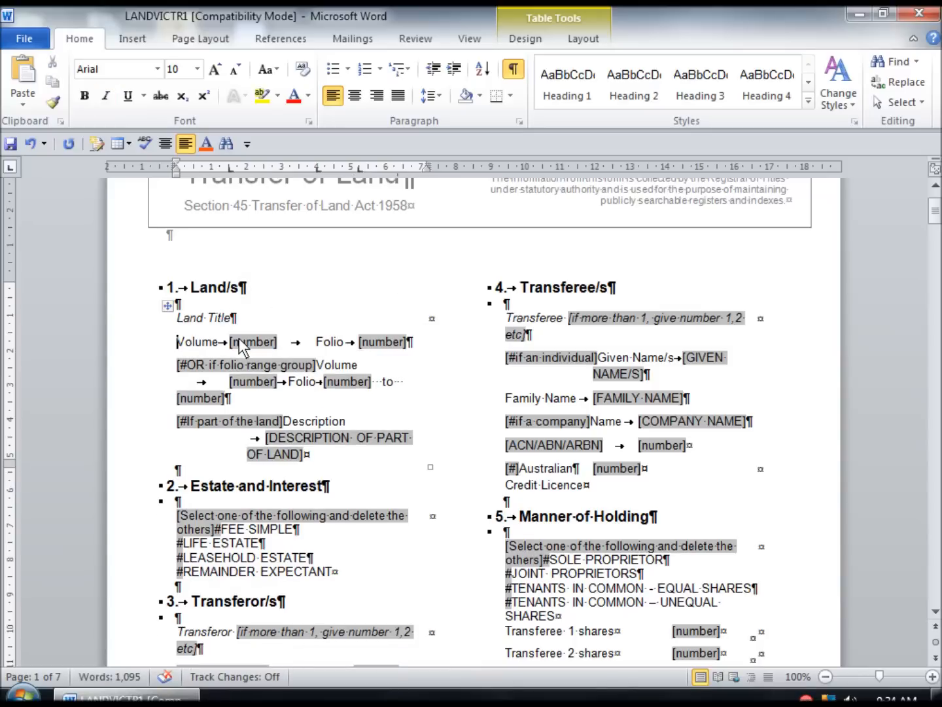
# Step: Fill in the land title's Volume as 12345 and its Folio as 567
pyautogui.click(244, 340)
pyautogui.write('12345')
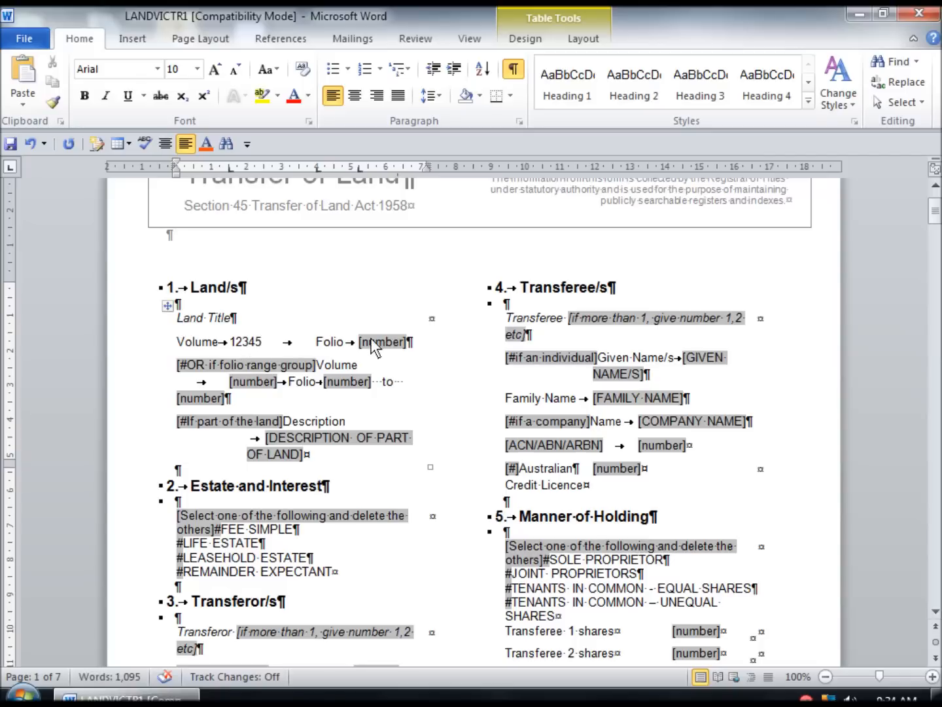
pyautogui.click(385, 343)
pyautogui.write('567')
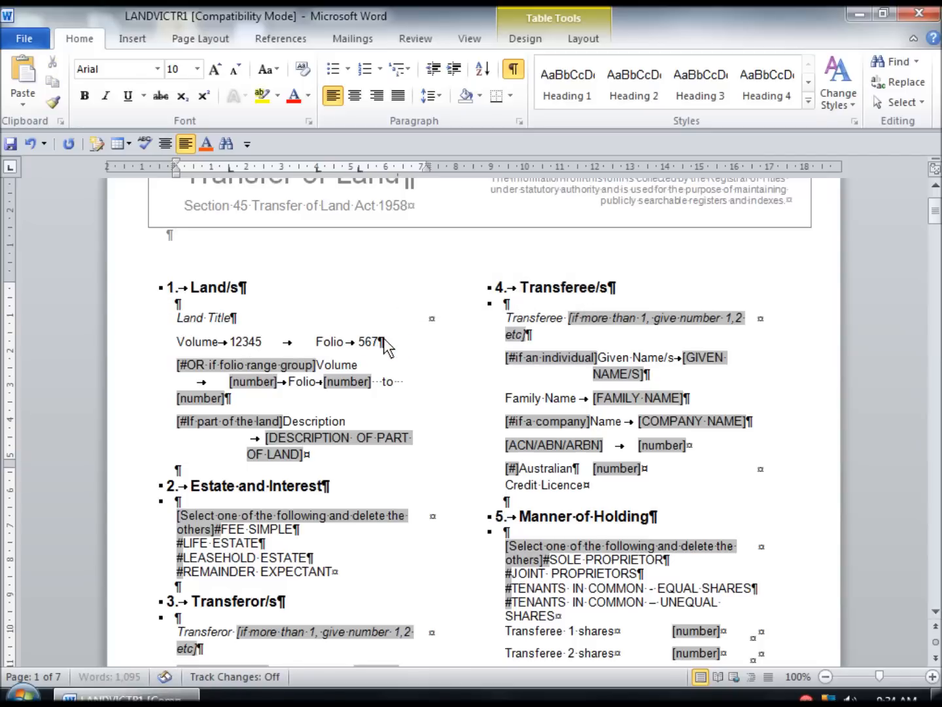
# Step: Remove the folio range alternative and the part-of-land description from the Land/s section, including the leftover empty paragraph
pyautogui.click(207, 366)
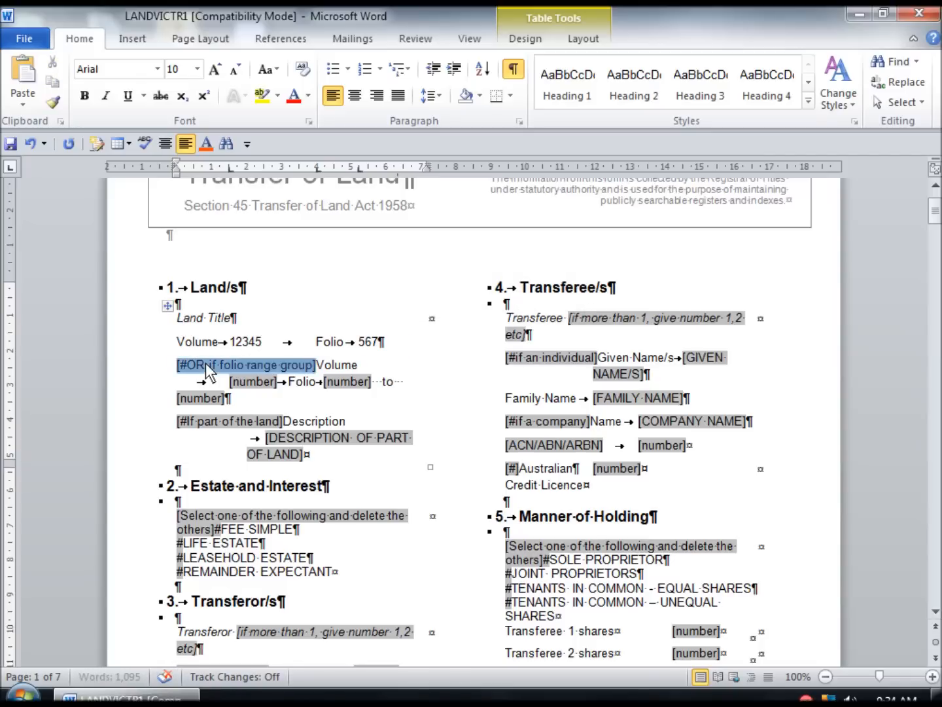
pyautogui.moveTo(208, 375); pyautogui.dragTo(220, 396)
pyautogui.press('Delete')
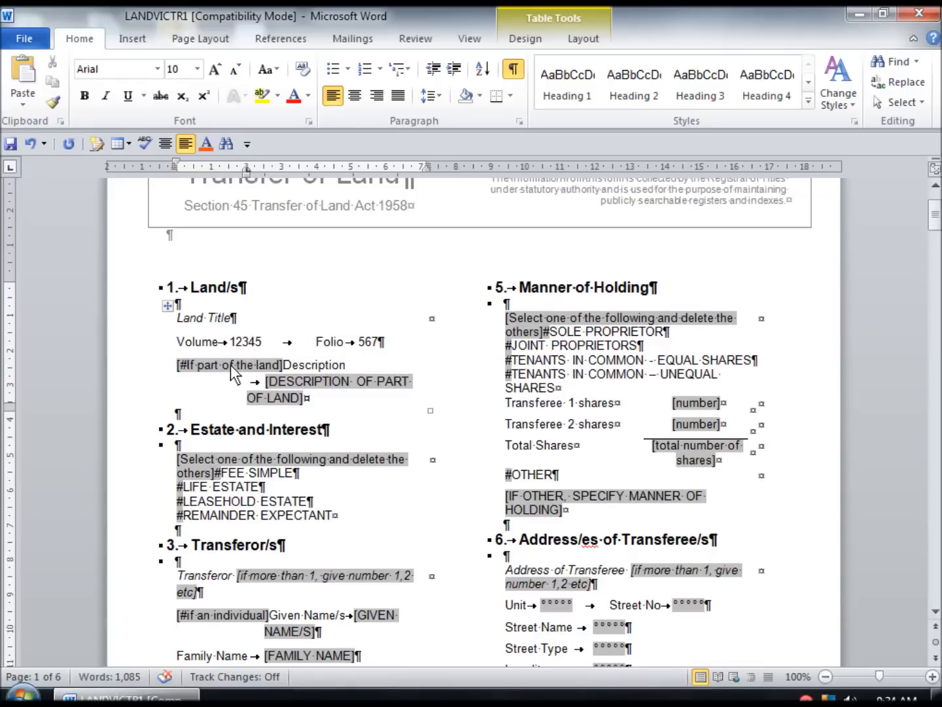
pyautogui.click(230, 365)
pyautogui.moveTo(233, 373); pyautogui.dragTo(274, 392)
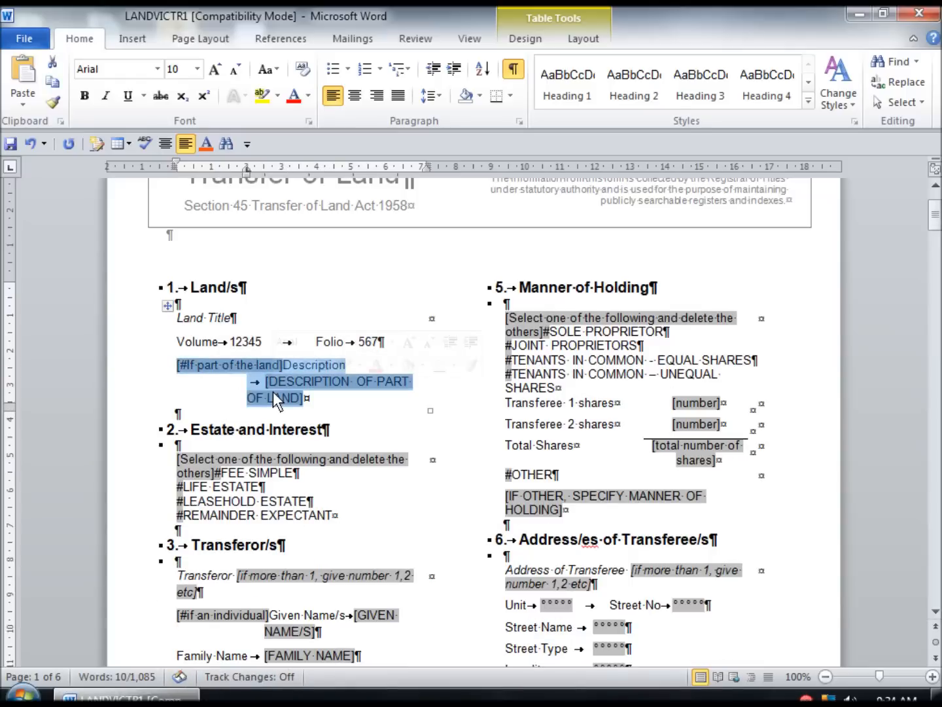
pyautogui.press('Delete')
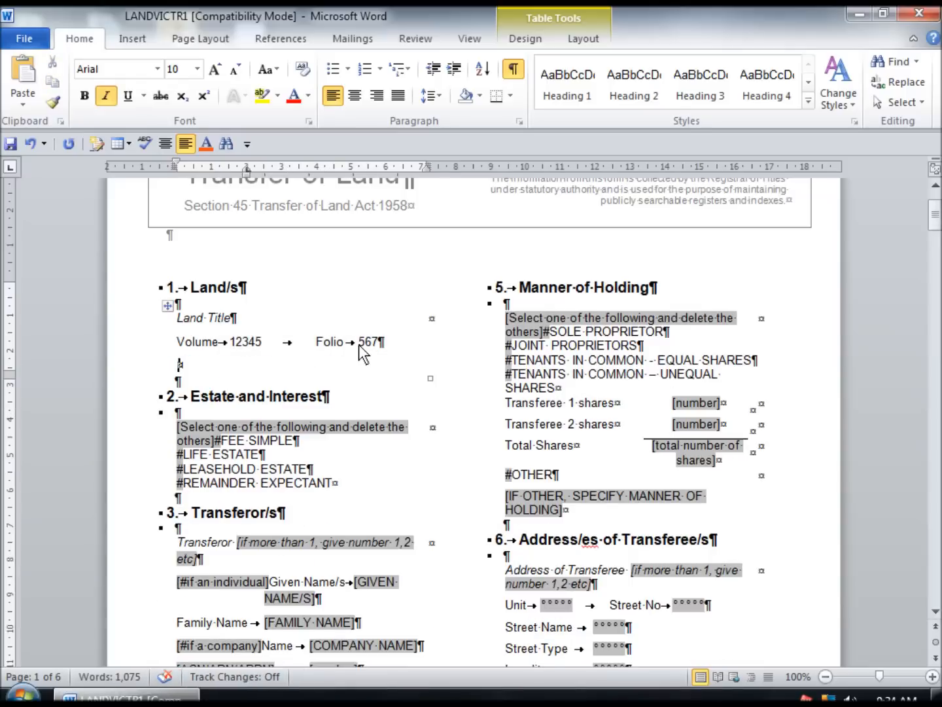
pyautogui.press('BackSpace')
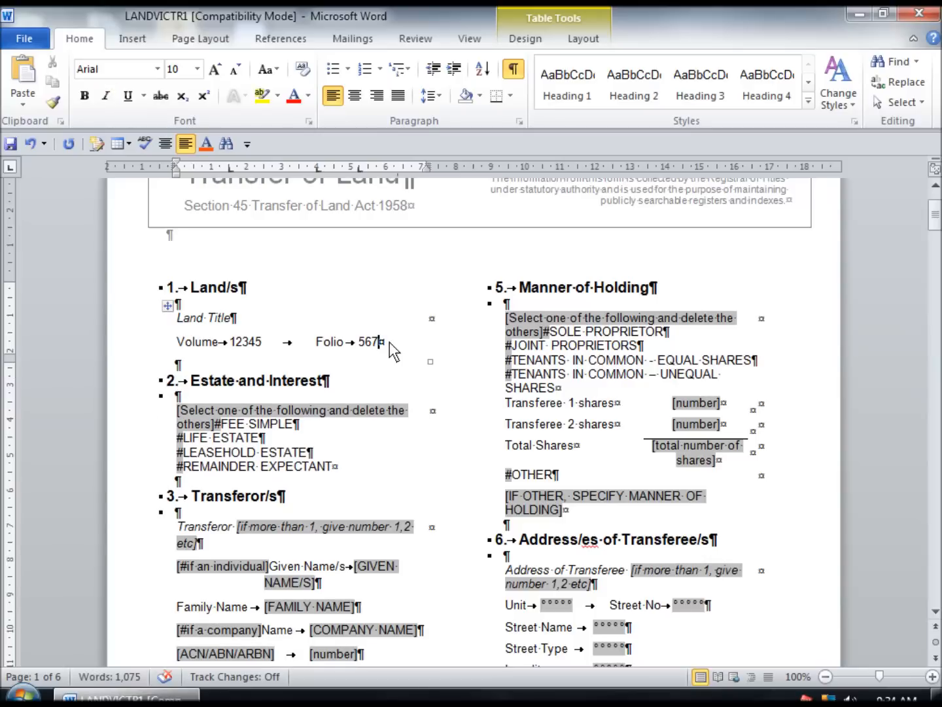
# Step: Keep only FEE SIMPLE under Estate and Interest, deleting the selection prompt, its # mark, the other options and the empty line
pyautogui.click(197, 414)
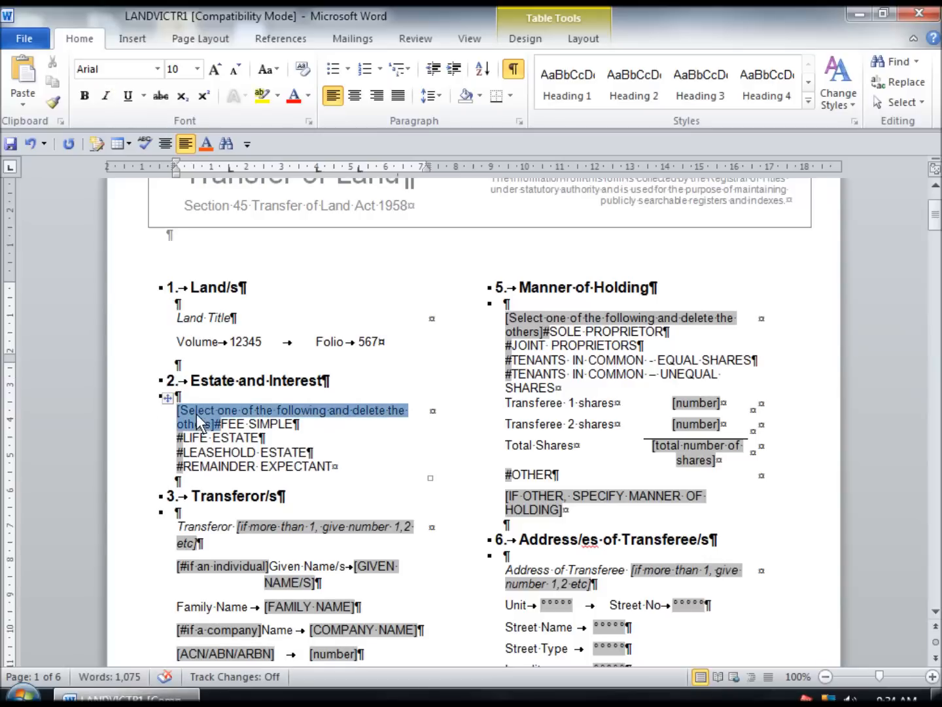
pyautogui.press('Delete')
pyautogui.press('Delete')
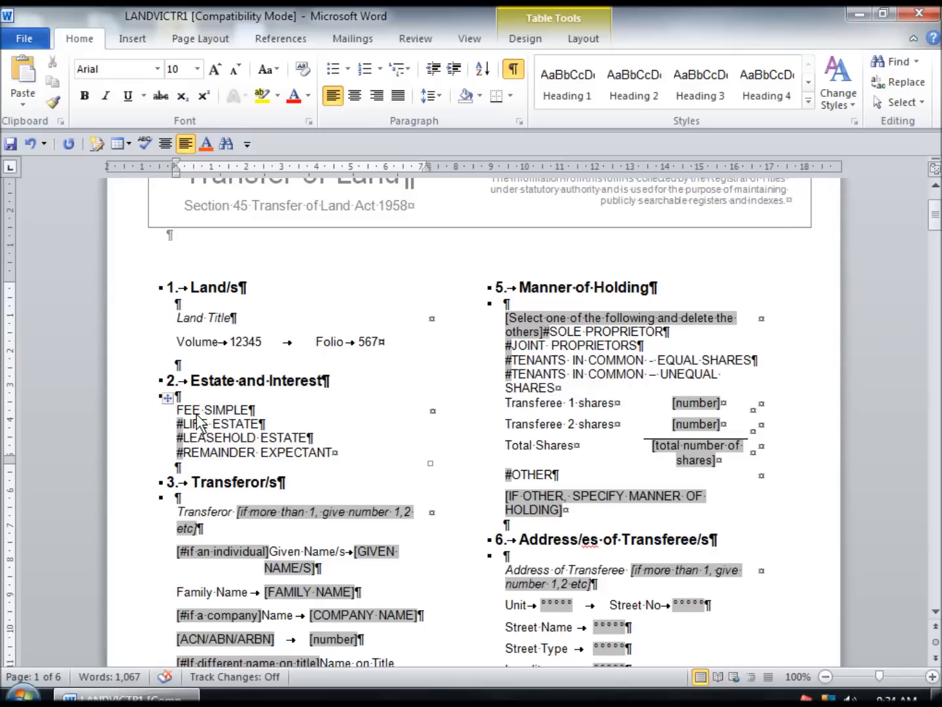
pyautogui.moveTo(252, 411); pyautogui.dragTo(312, 453)
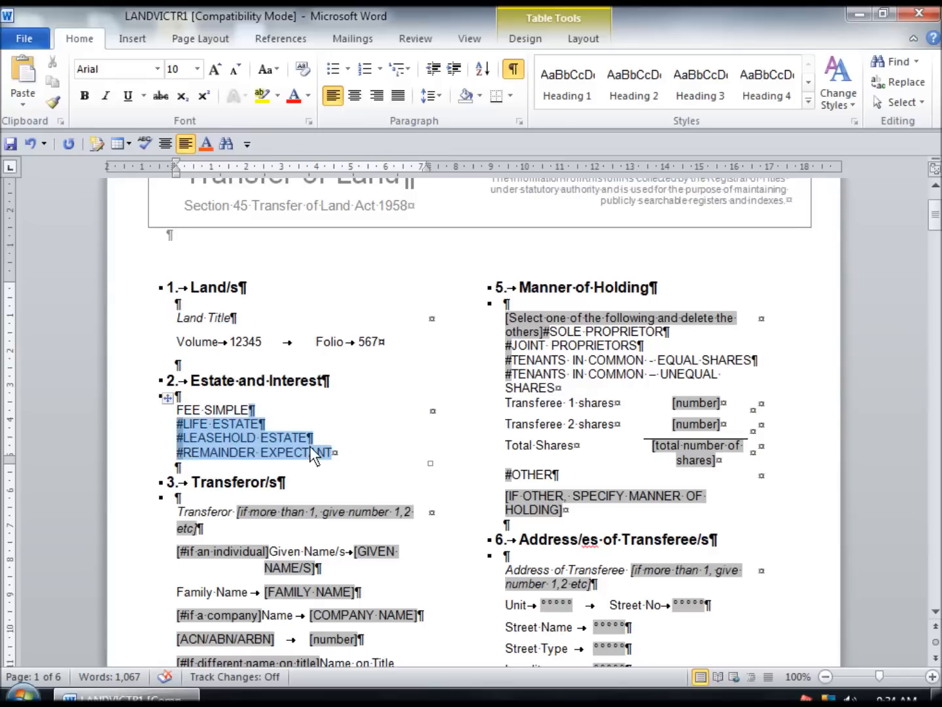
pyautogui.press('Delete')
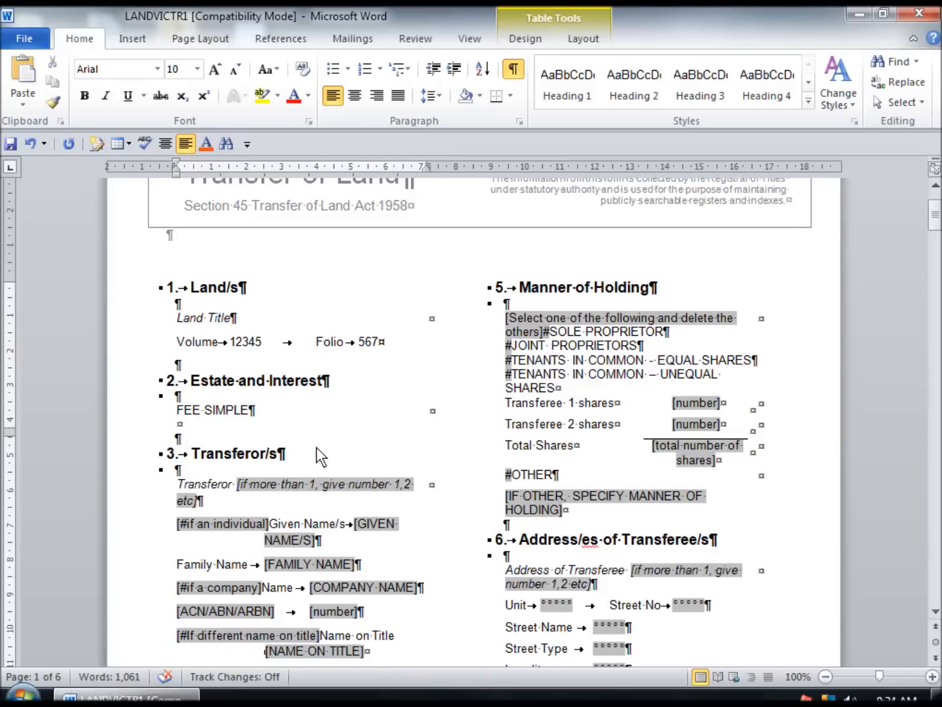
pyautogui.press('Delete')
# Step: Delete the "if more than 1" note and the "#if an individual" prompt in the Transferor/s section
pyautogui.scroll(-3, 316, 447)
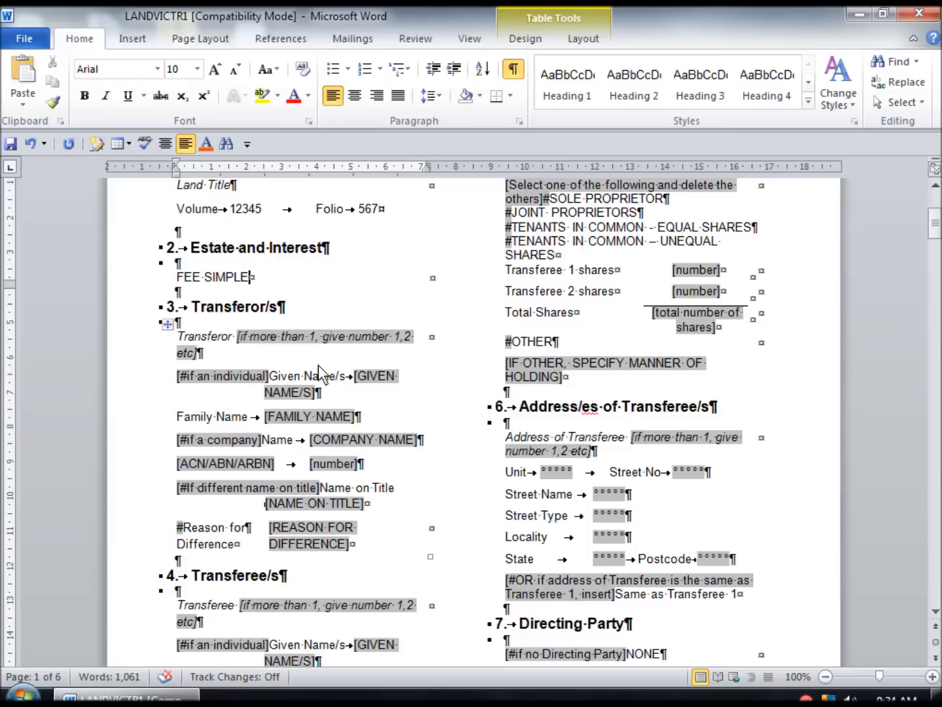
pyautogui.click(311, 338)
pyautogui.press('Delete')
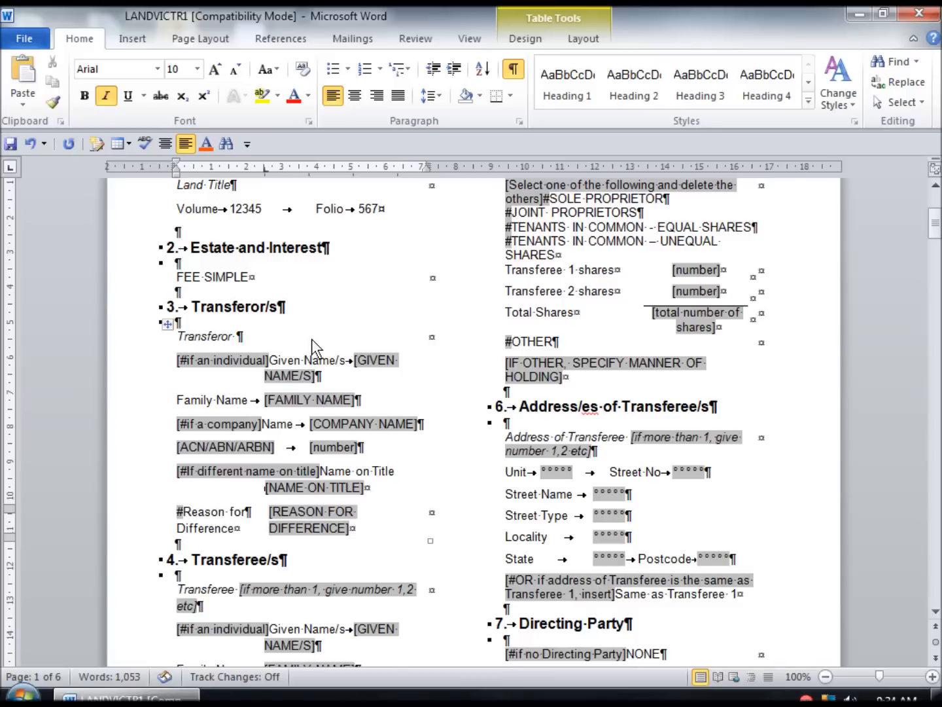
pyautogui.click(199, 361)
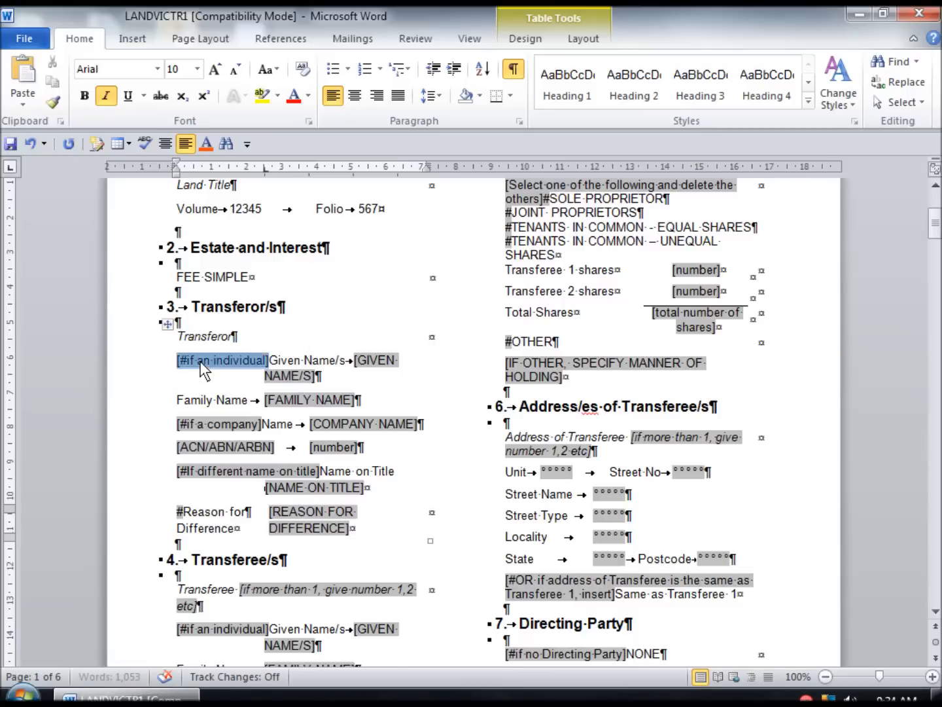
pyautogui.press('Delete')
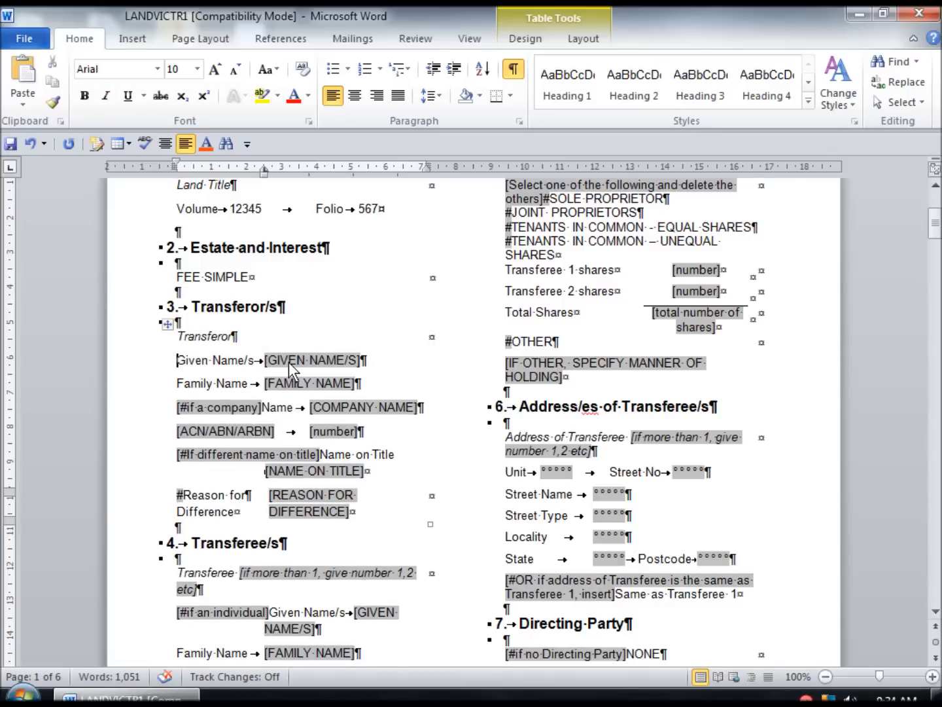
# Step: Fill in the transferor's given name and family name in place of the placeholders
pyautogui.click(289, 363)
pyautogui.write('BILL')
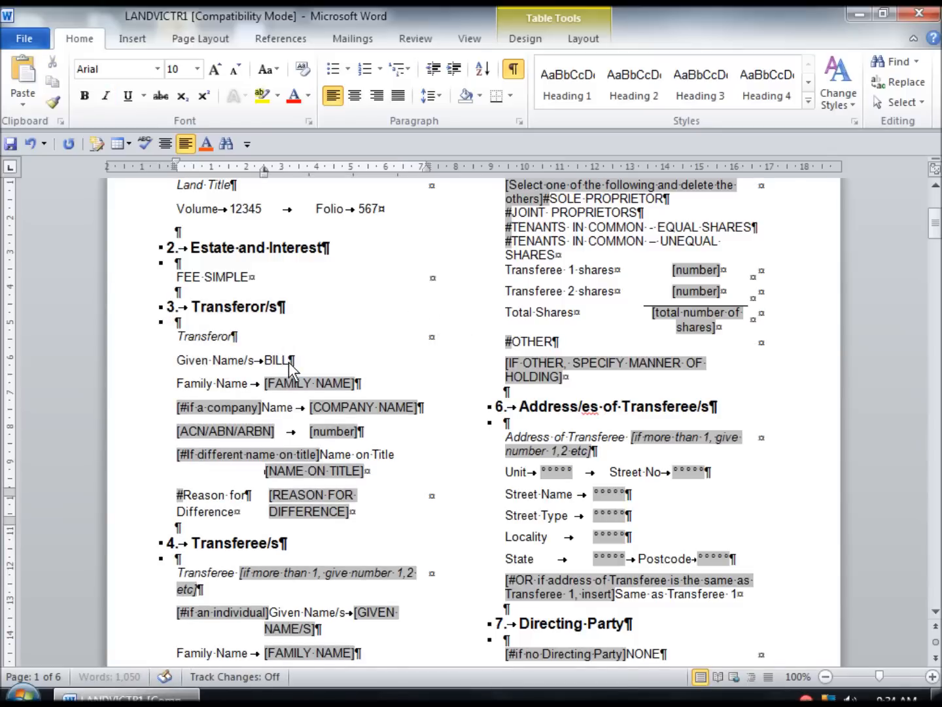
pyautogui.click(294, 382)
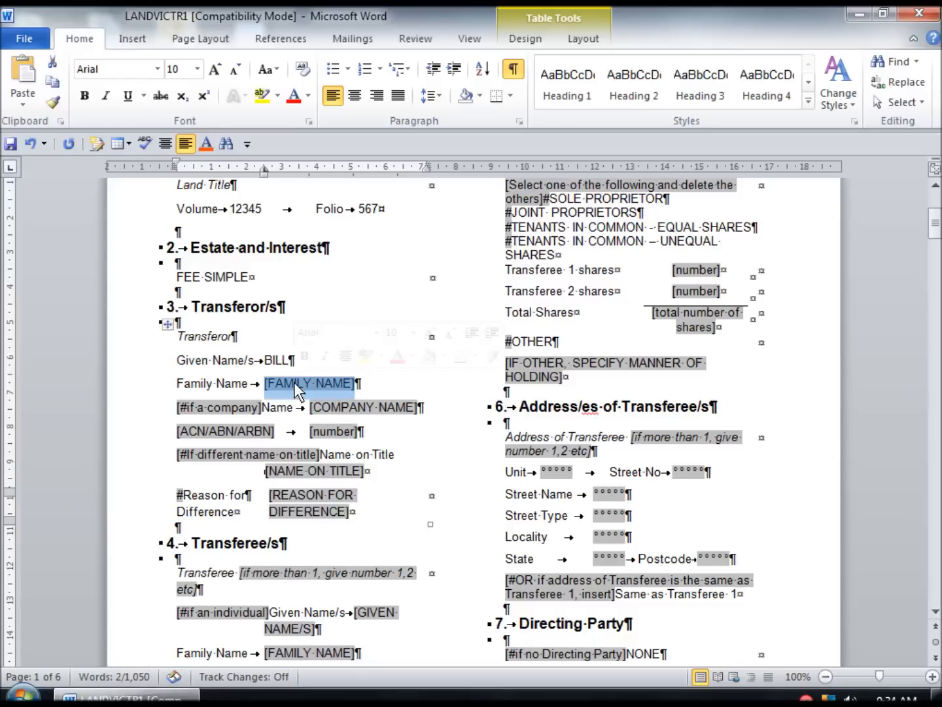
pyautogui.write('WHITE')
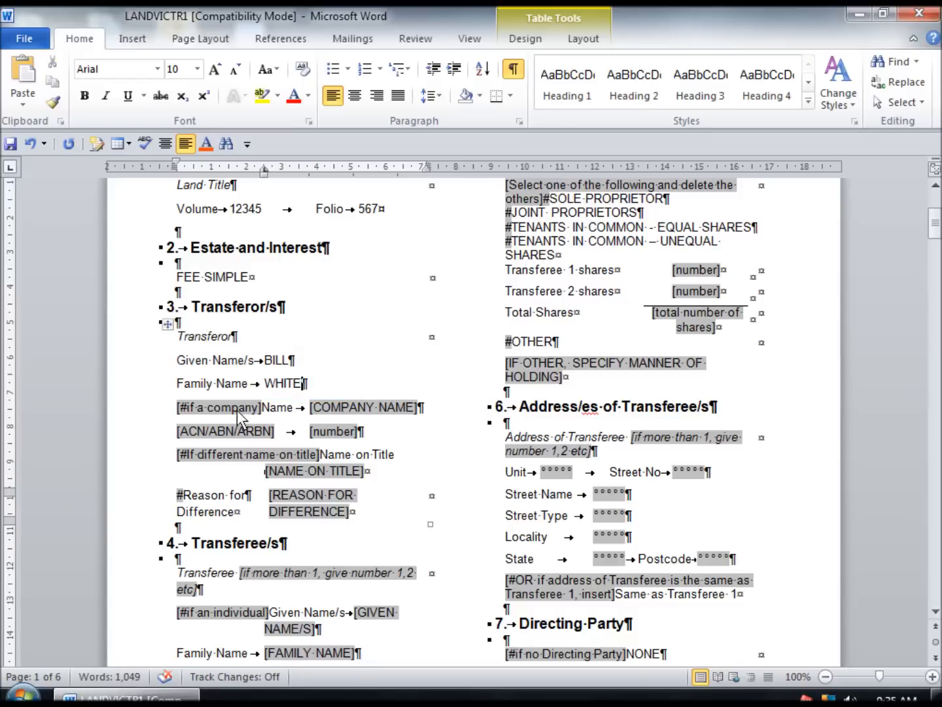
# Step: Delete the company name, ACN/ABN/ARBN and Name on Title entries from the Transferor/s section
pyautogui.moveTo(239, 414); pyautogui.dragTo(329, 427)
pyautogui.press('Delete')
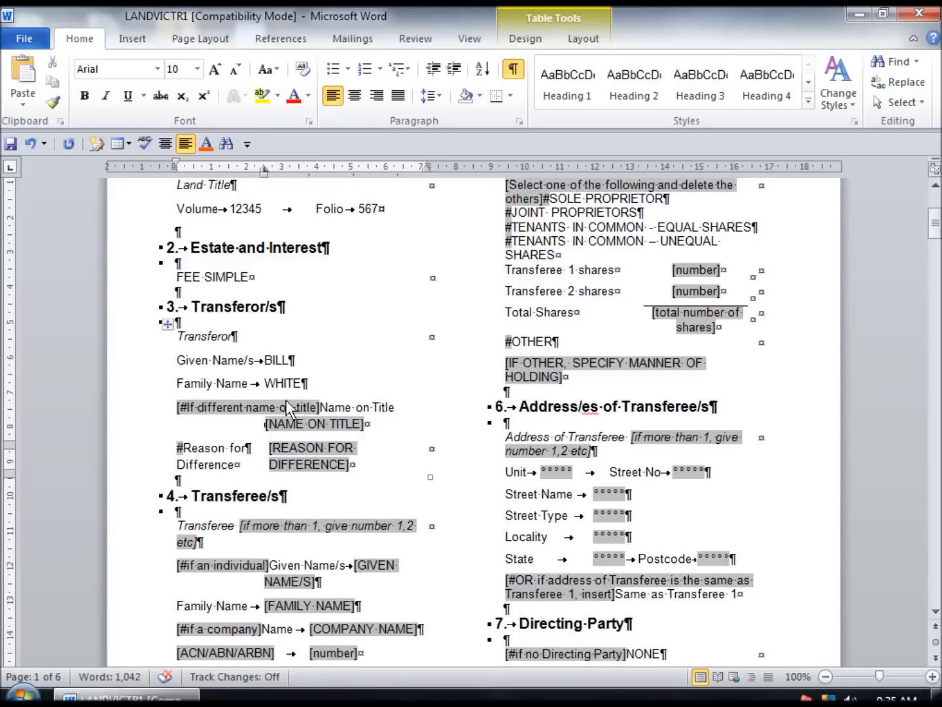
pyautogui.click(262, 407)
pyautogui.moveTo(262, 408); pyautogui.dragTo(345, 424)
pyautogui.press('Delete')
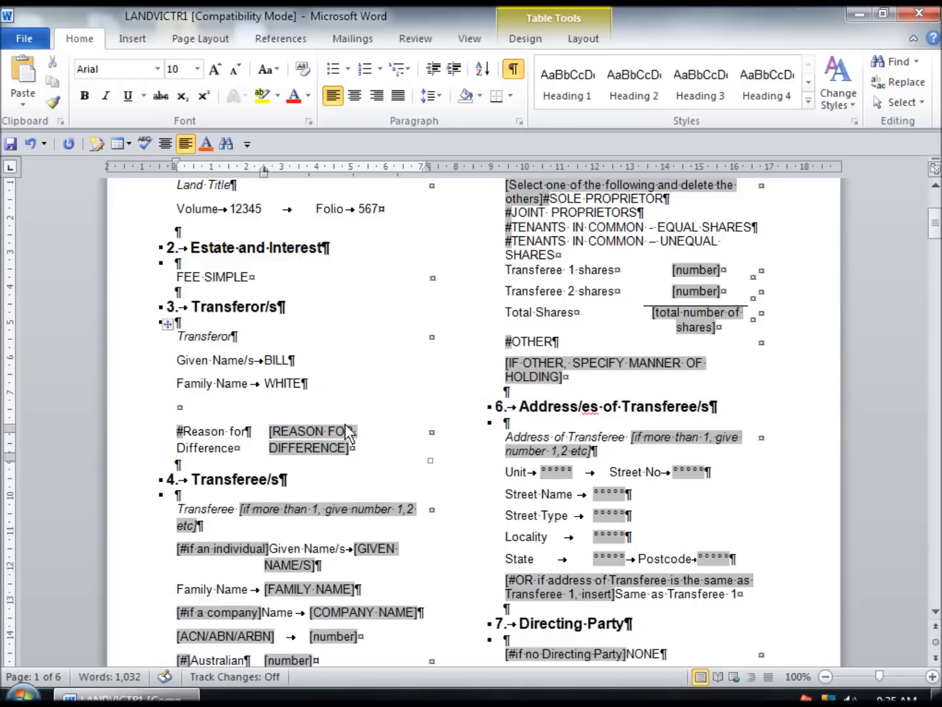
# Step: Delete the entire Reason for Difference table row and the empty paragraph after the transferor's family name
pyautogui.rightClick(243, 435)
pyautogui.click(275, 368)
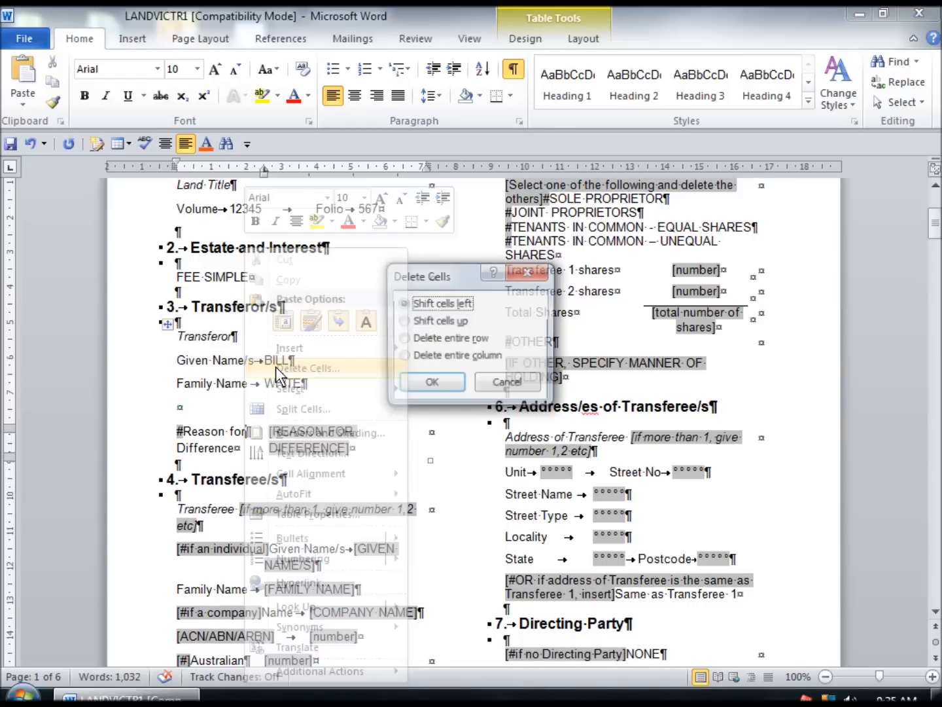
pyautogui.click(433, 339)
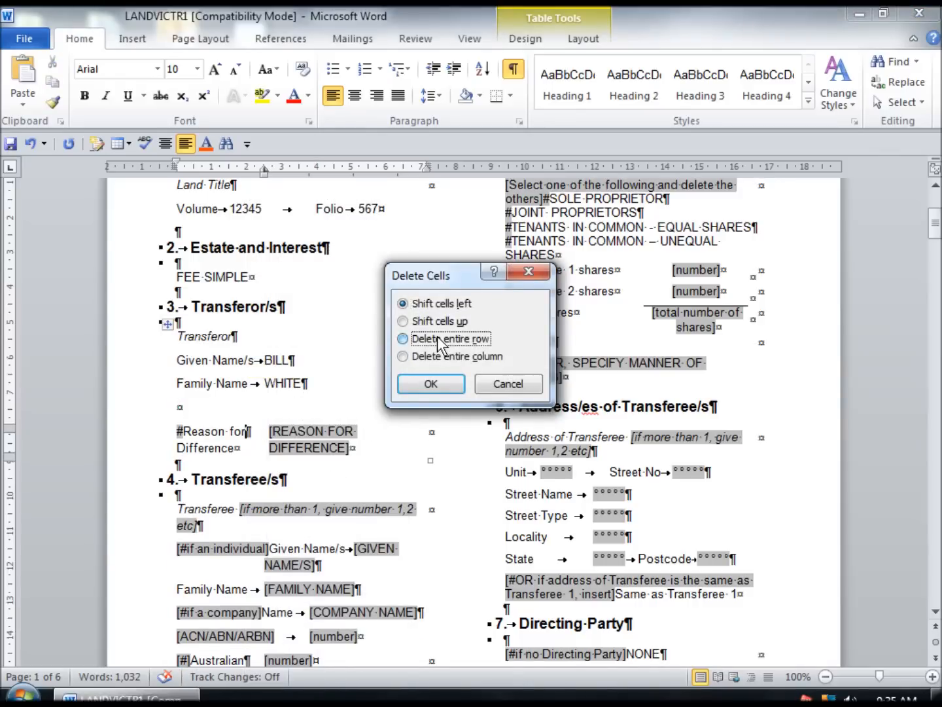
pyautogui.click(428, 383)
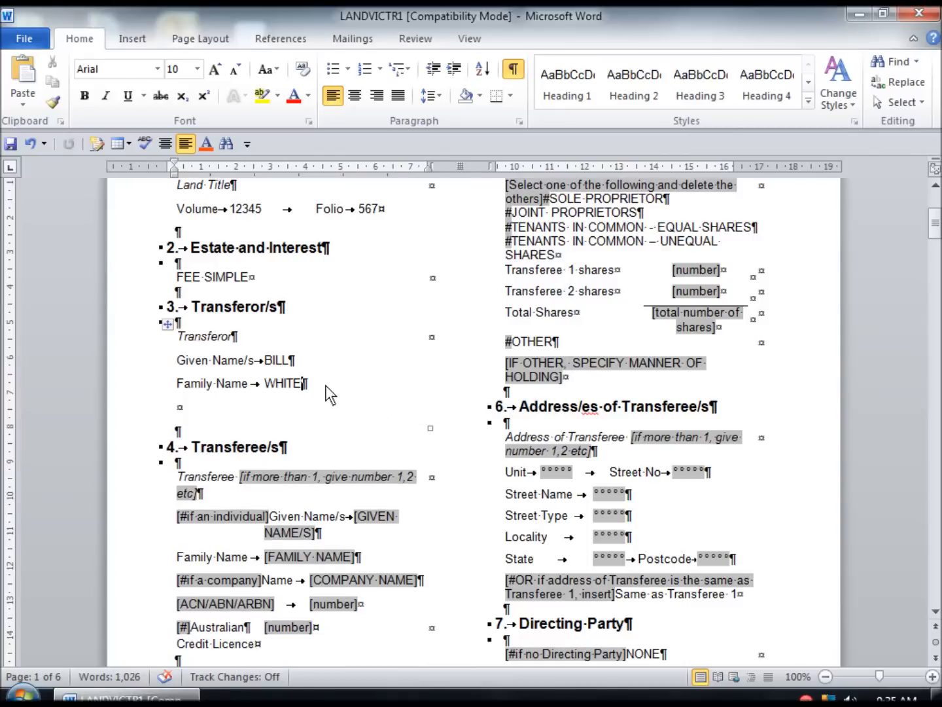
pyautogui.press('Delete')
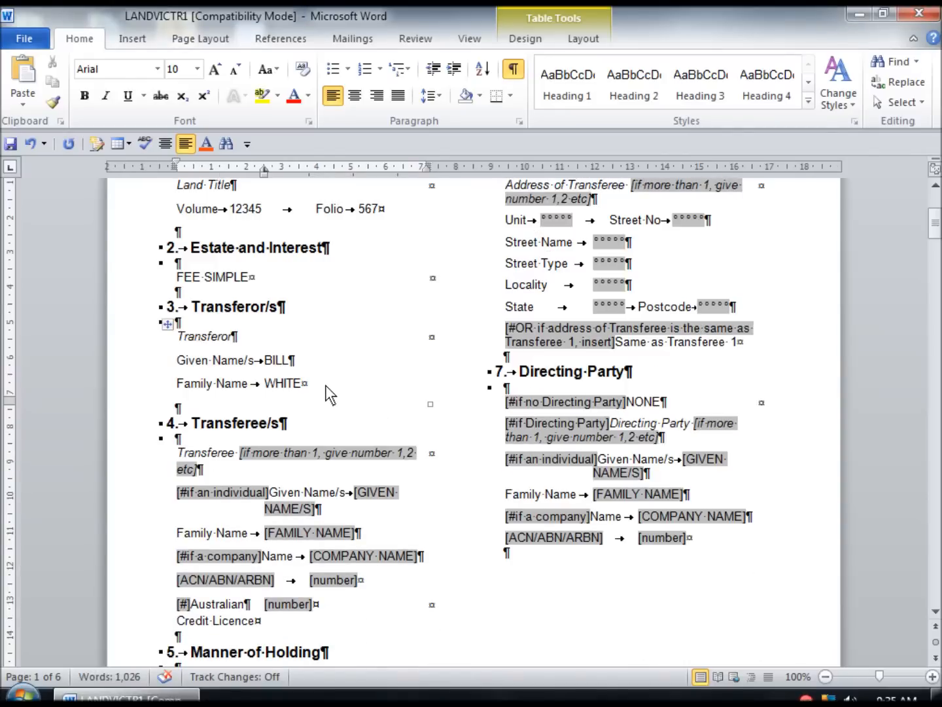
# Step: Copy the Transferee table with the blank paragraph above it and paste the copy directly below for a second transferee
pyautogui.scroll(-3, 325, 385)
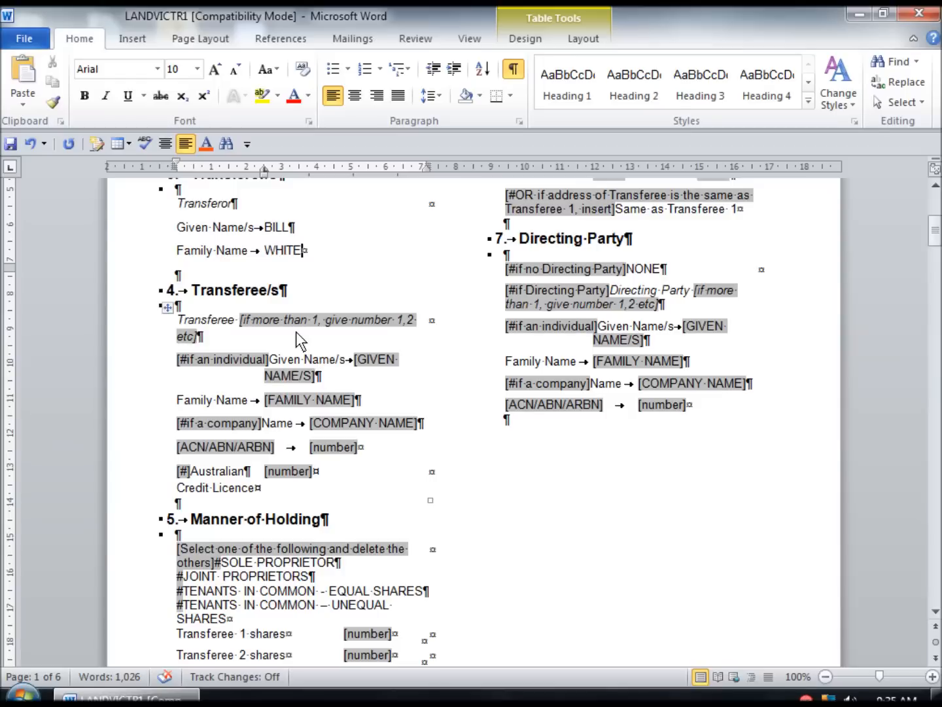
pyautogui.click(167, 307)
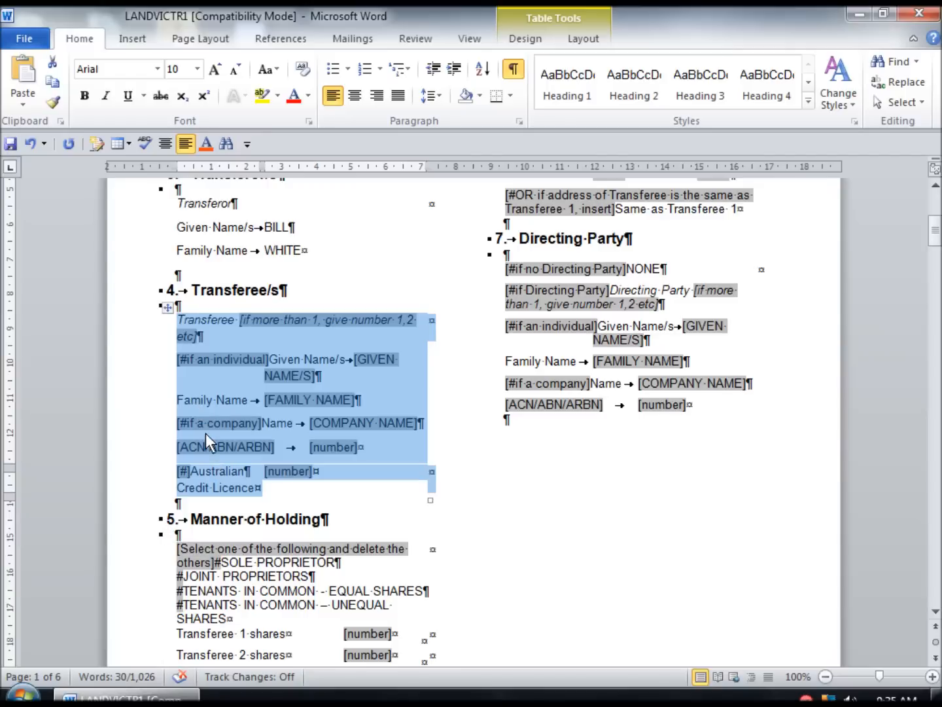
pyautogui.keyDown('shift'); pyautogui.click(177, 307); pyautogui.keyUp('shift')
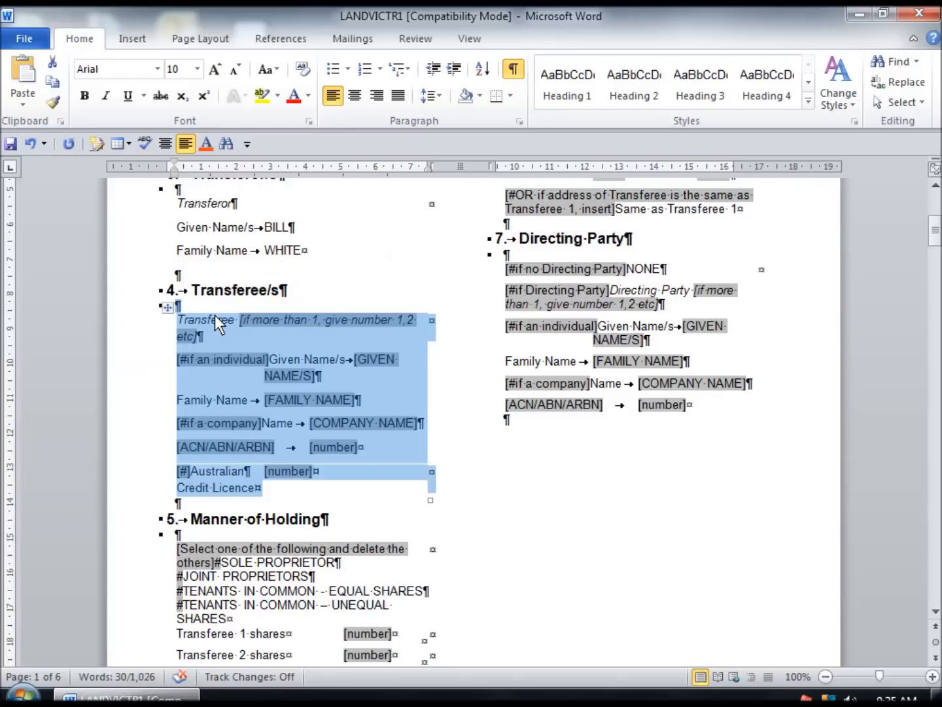
pyautogui.click(186, 506)
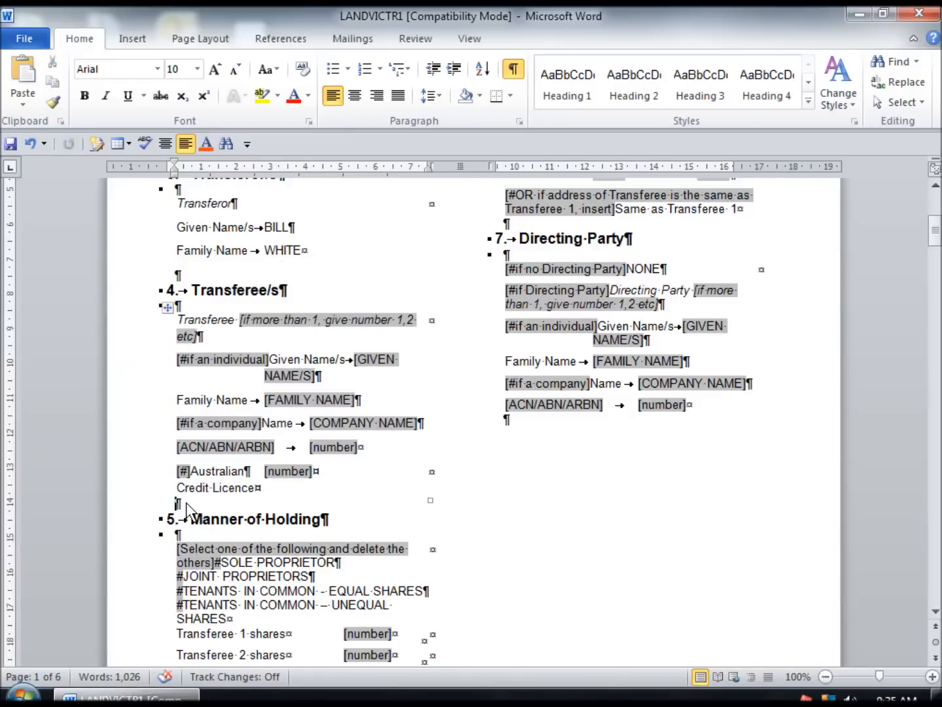
pyautogui.write('Transferee [if more than 1, give number 1,2 etc] [#if an individual]Given Name/s\t[GIVEN NAME/S] Family Name\t[FAMILY NAME] [#if a company]Name\t[COMPANY NAME] [ACN/ABN/ARBN]\t[number] [#]Australian\t[number] Credit Licence')
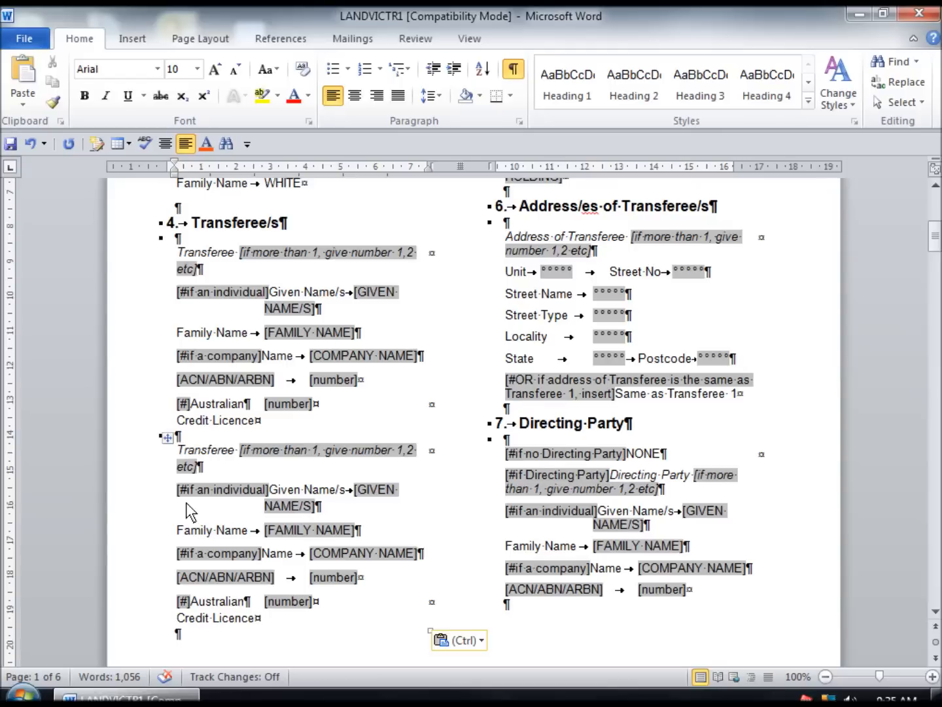
# Step: Paste another copy of the Transferee table for a third transferee, and number the first transferee 1 in place of its numbering prompt
pyautogui.hotkey('ctrl', 'v')
pyautogui.scroll(2, 186, 502)
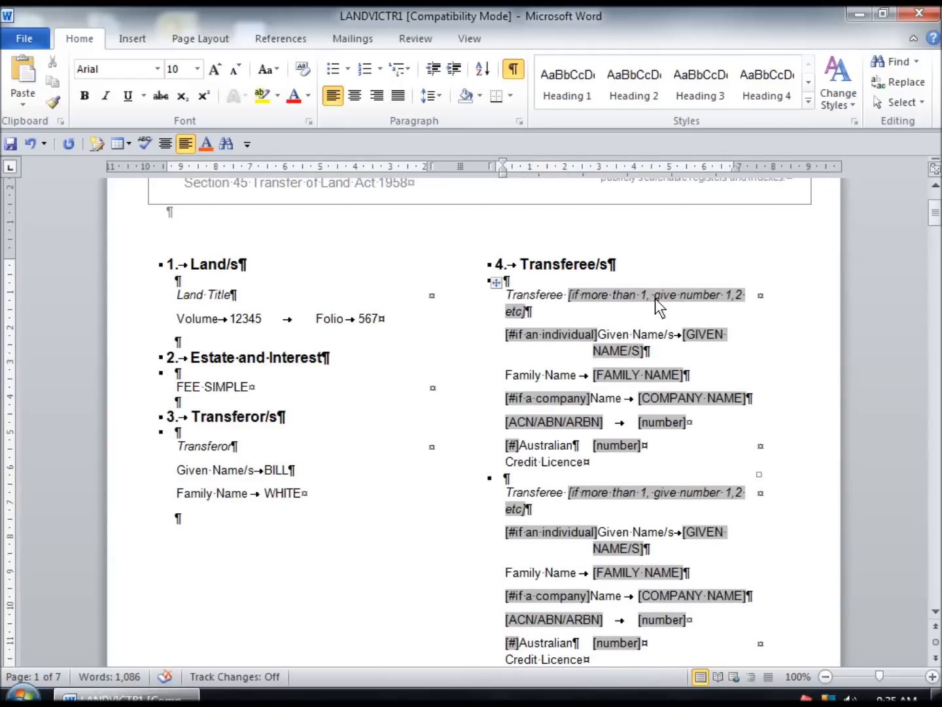
pyautogui.click(653, 291)
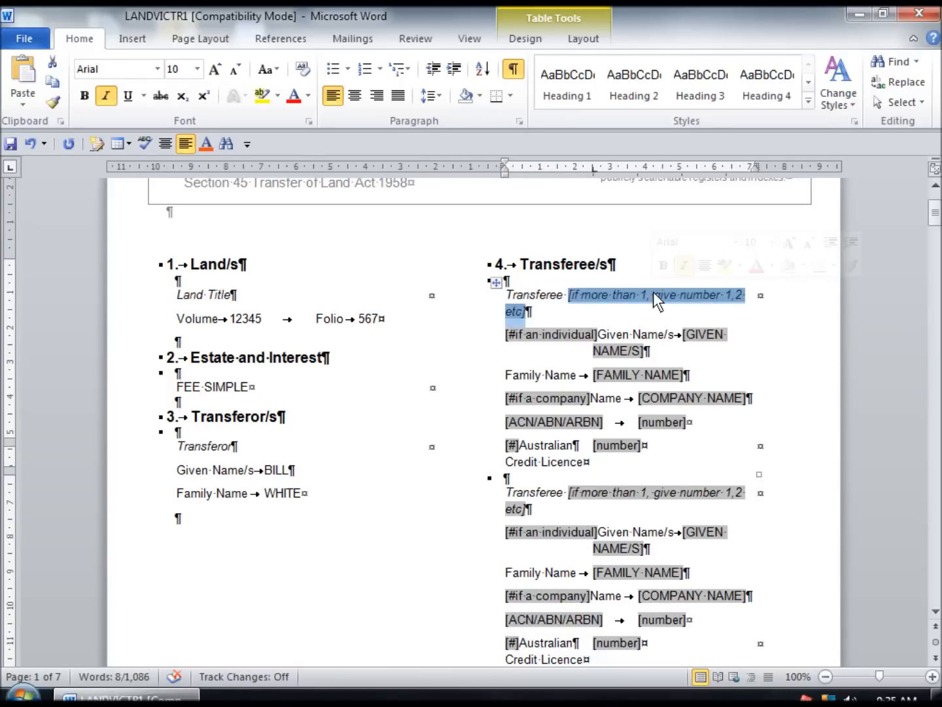
pyautogui.write('1')
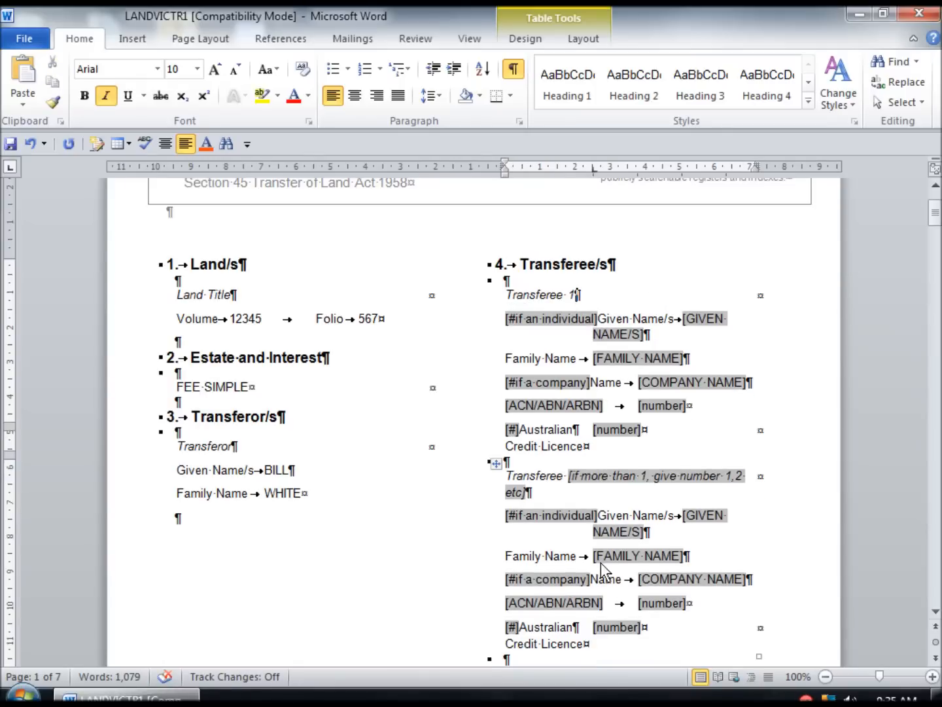
# Step: Remove the "if an individual" prompt from Transferee 1 and fill in that transferee's given name and family name
pyautogui.click(562, 323)
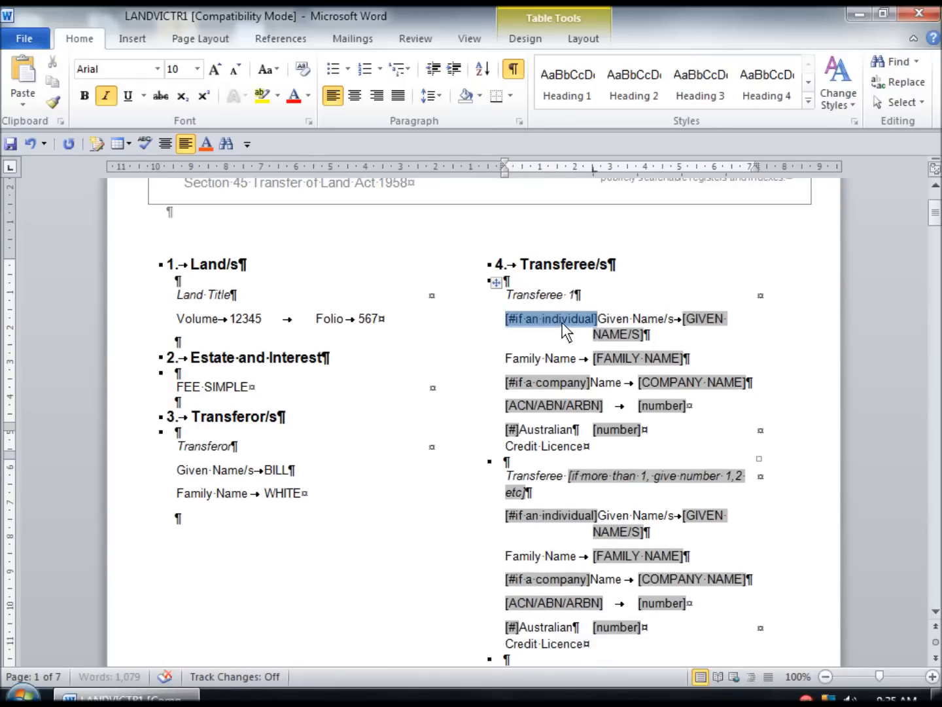
pyautogui.press('Delete')
pyautogui.click(619, 318)
pyautogui.write('JOHN')
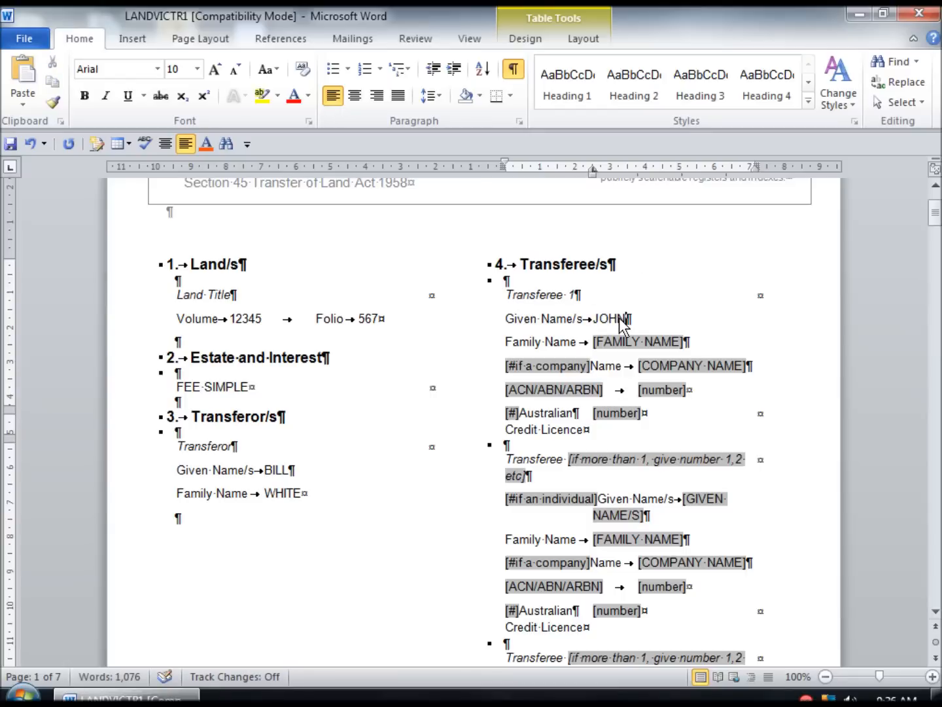
pyautogui.click(646, 343)
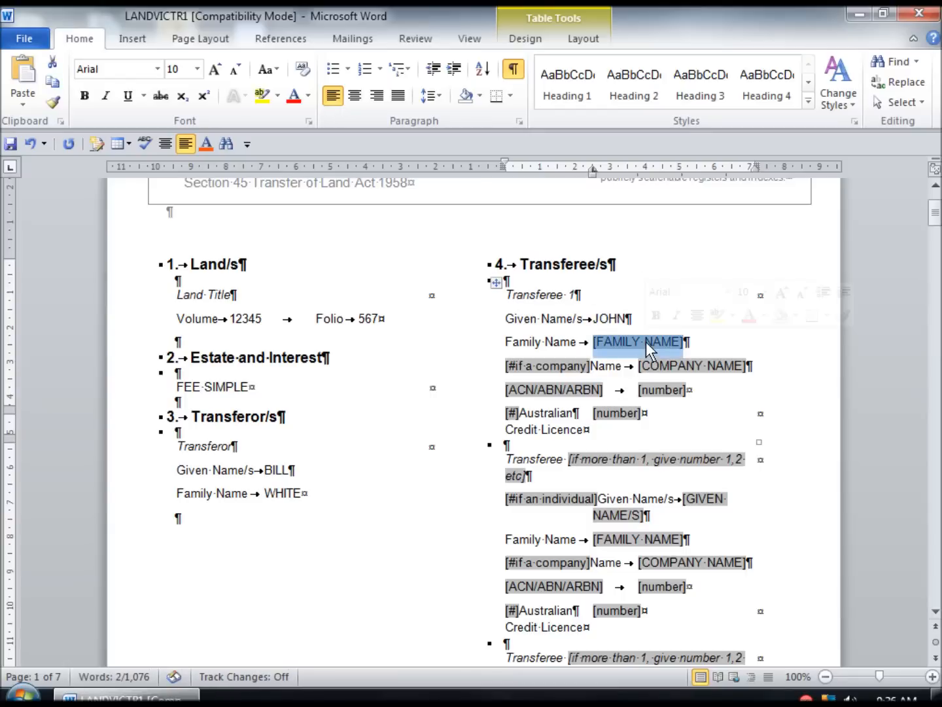
pyautogui.write('SMITH')
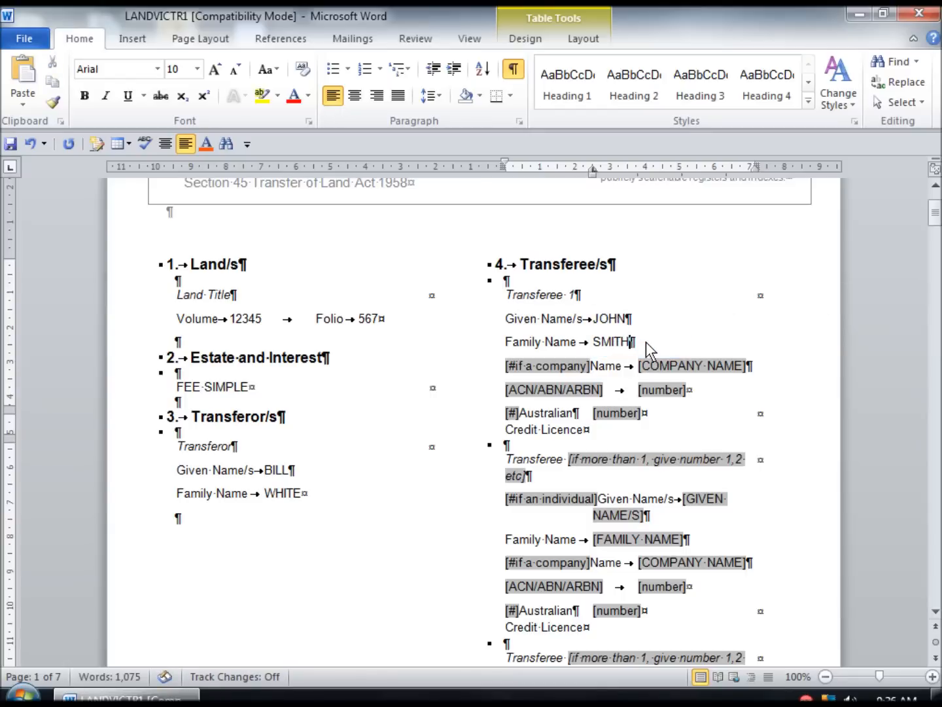
# Step: Delete Transferee 1's company name and ACN/ABN/ARBN lines, together with the entire Australian Credit Licence row and the leftover empty paragraph
pyautogui.moveTo(574, 370); pyautogui.dragTo(674, 387)
pyautogui.press('Delete')
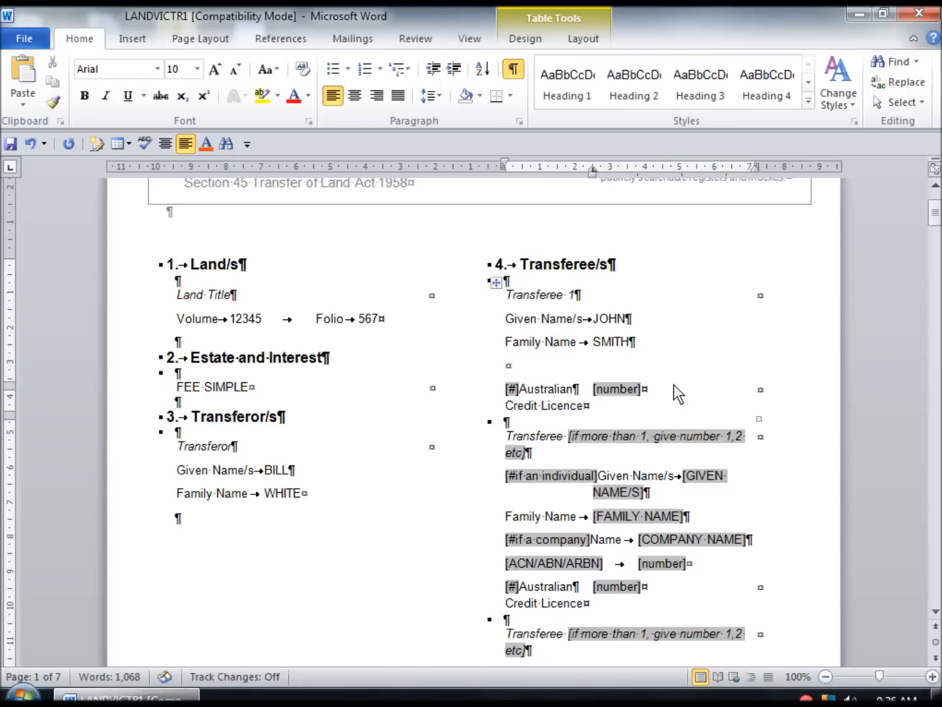
pyautogui.rightClick(573, 391)
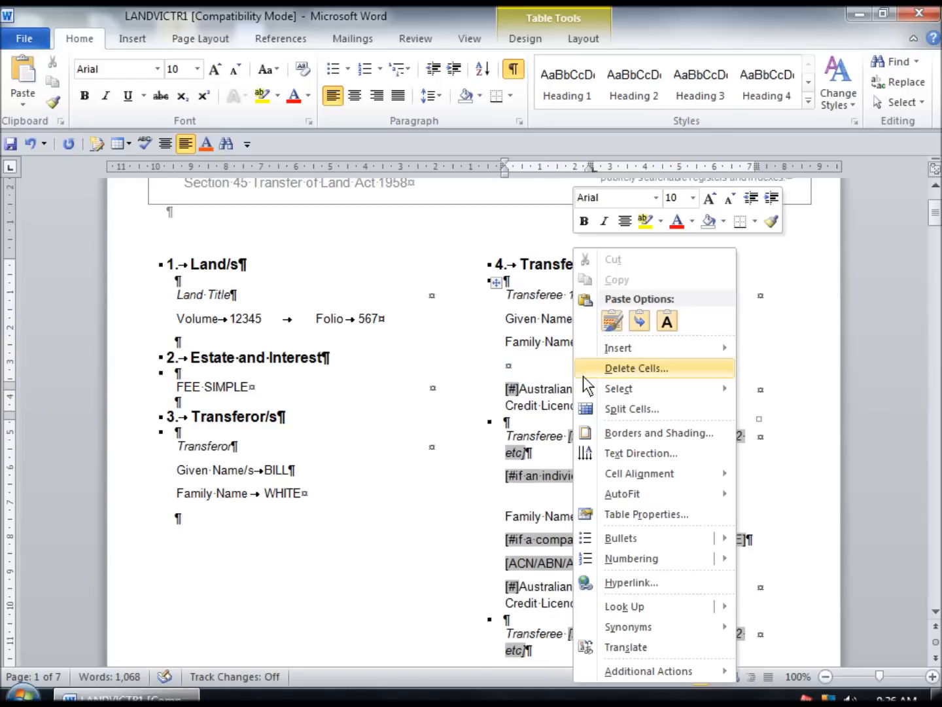
pyautogui.click(606, 363)
pyautogui.click(451, 339)
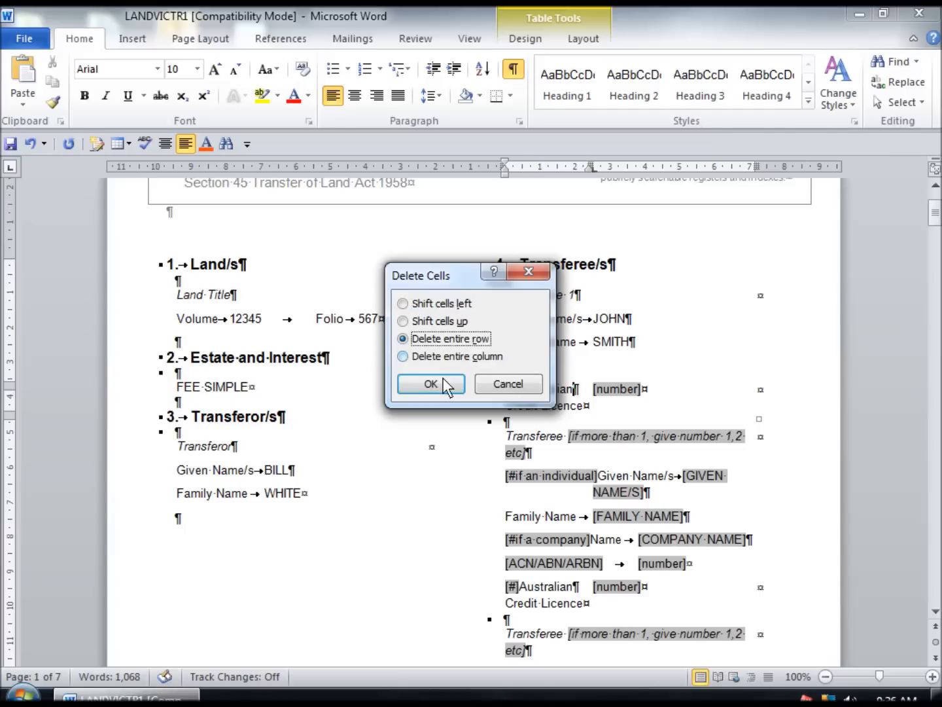
pyautogui.click(439, 386)
pyautogui.click(637, 343)
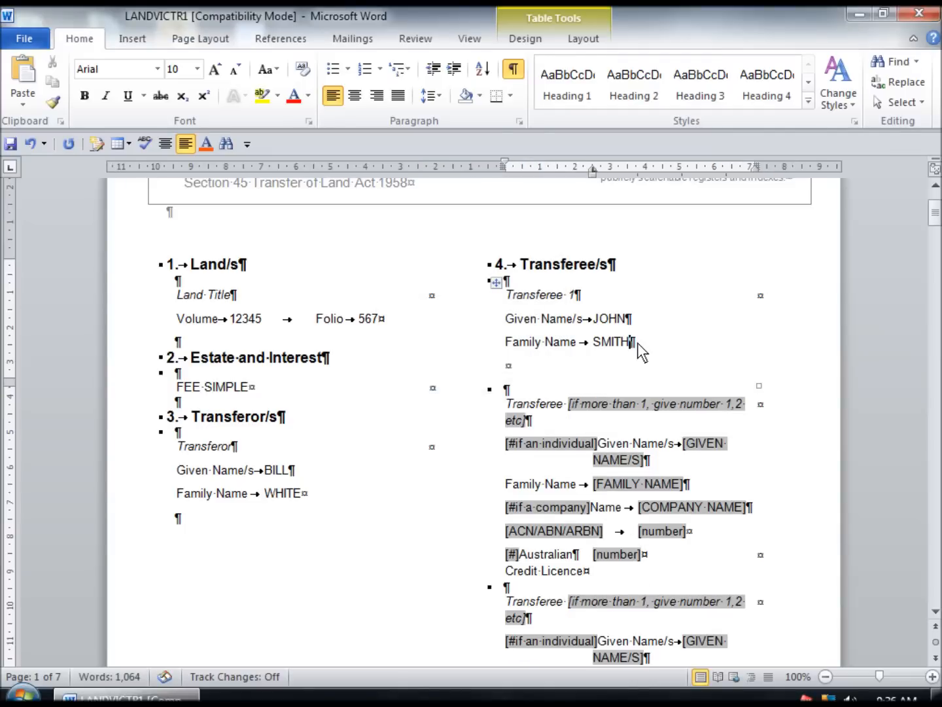
pyautogui.press('Delete')
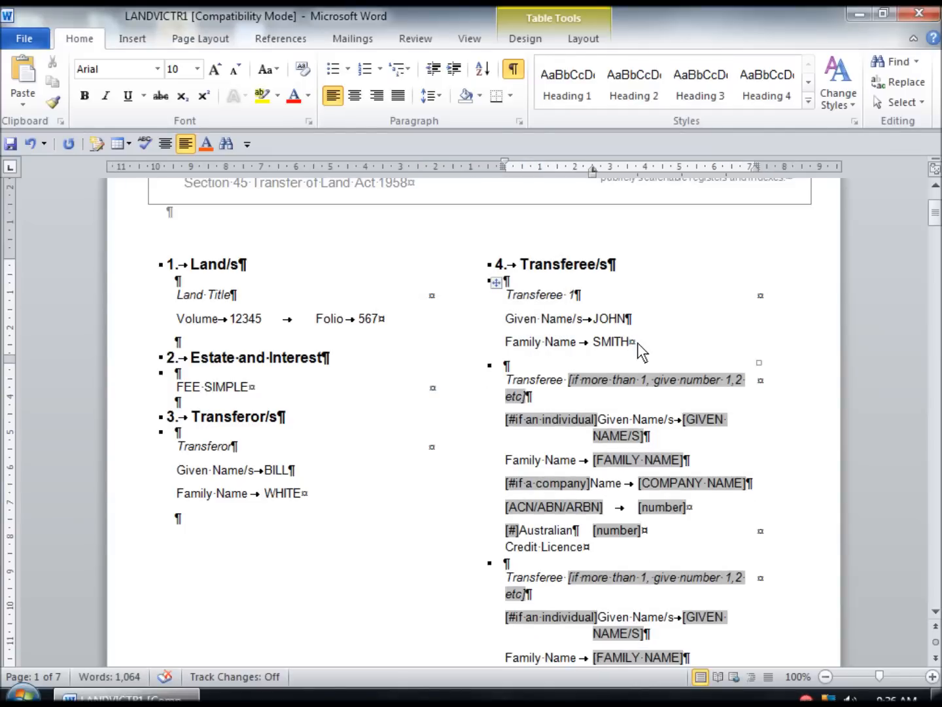
# Step: Number the second transferee 2 in place of its numbering prompt and remove its "if an individual" prompt
pyautogui.click(635, 383)
pyautogui.write('2')
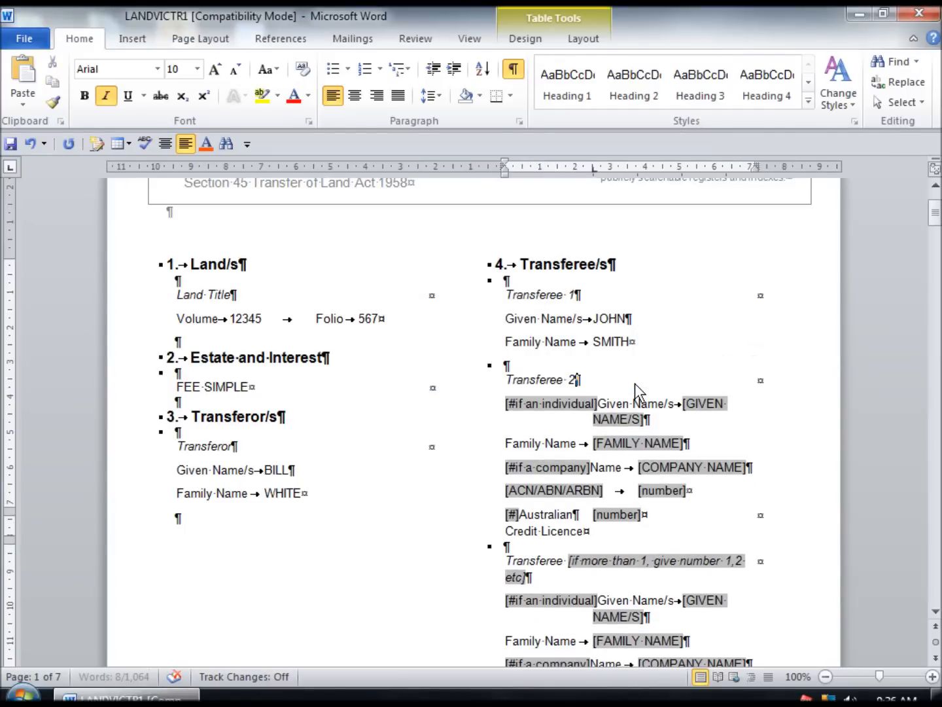
pyautogui.click(562, 405)
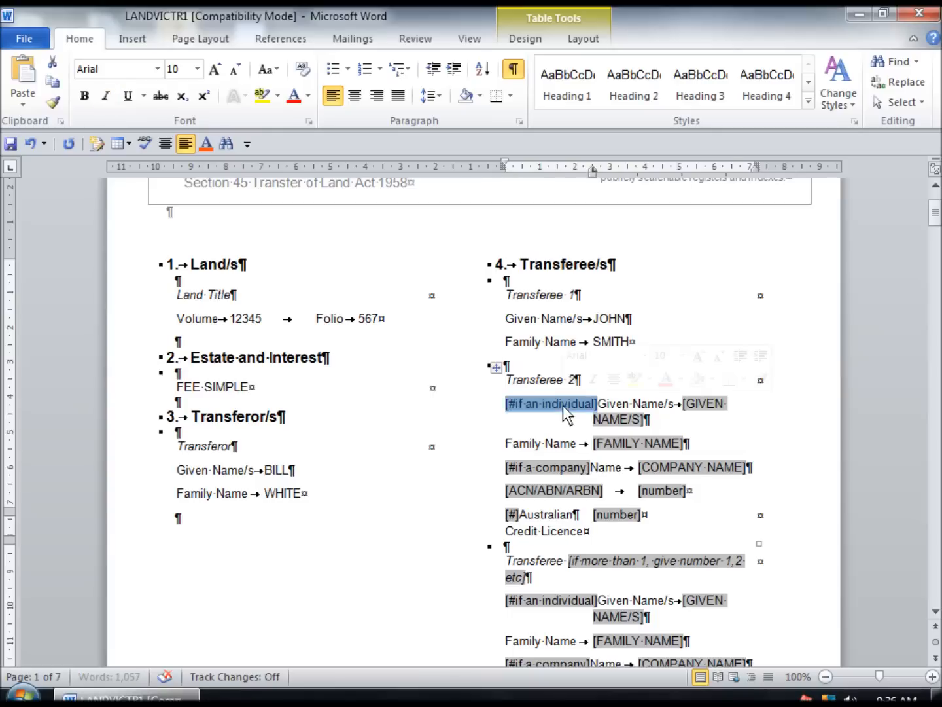
pyautogui.press('Delete')
# Step: Fill in Transferee 2's given name and family name in place of the placeholders
pyautogui.scroll(-5, 564, 413)
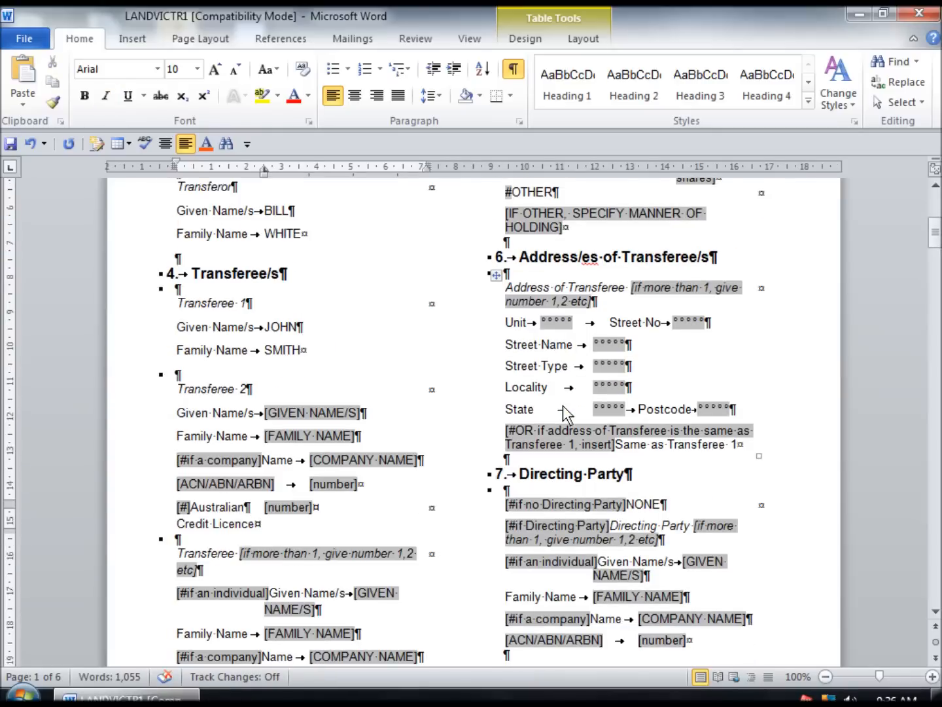
pyautogui.click(299, 411)
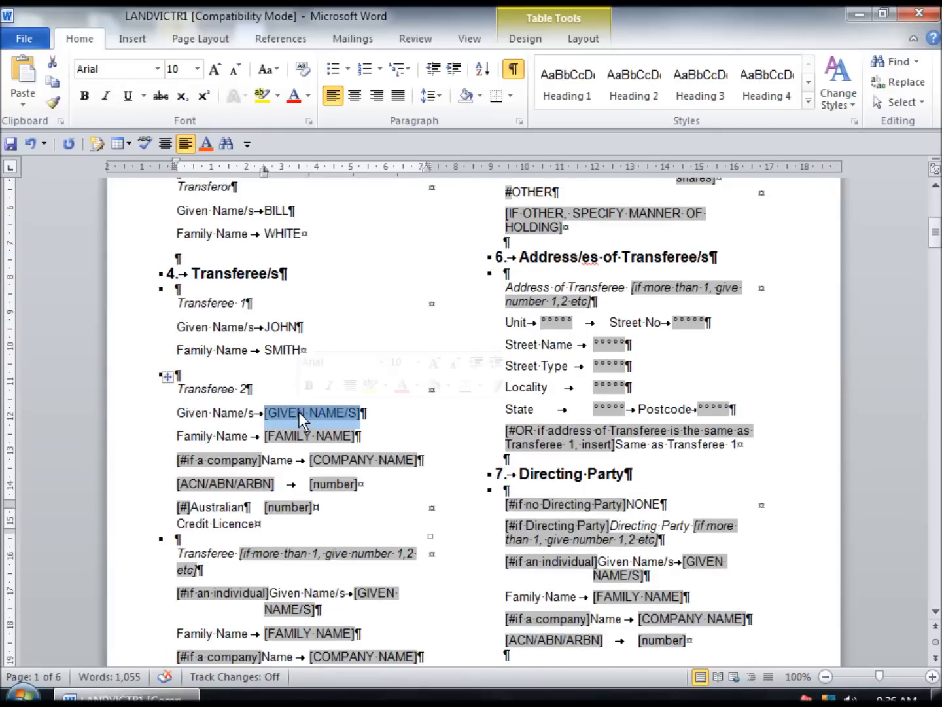
pyautogui.write('MARY')
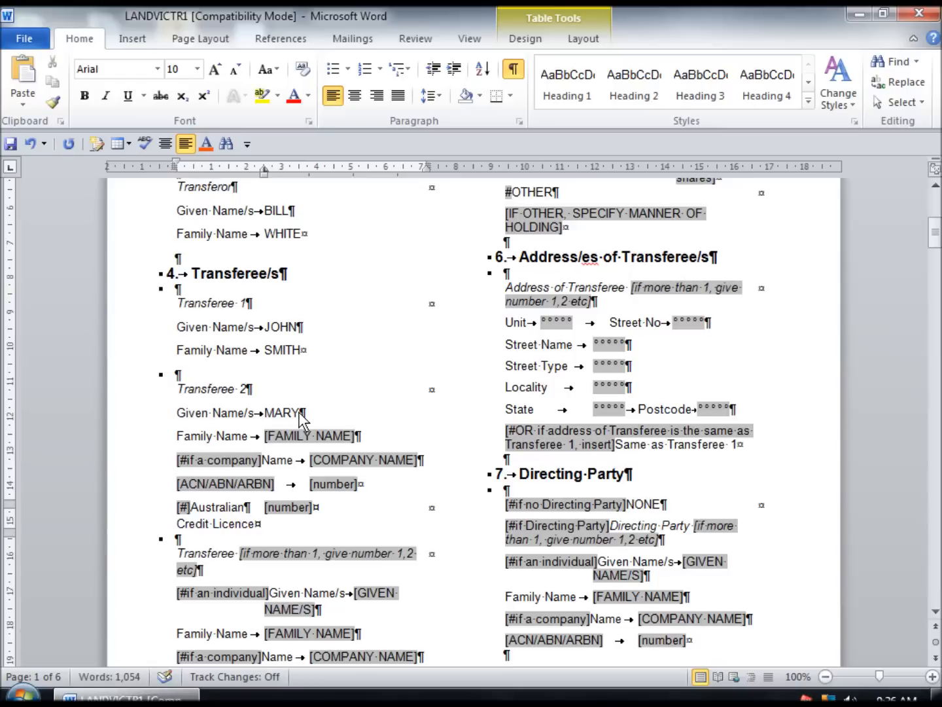
pyautogui.click(308, 435)
pyautogui.write('SMITH')
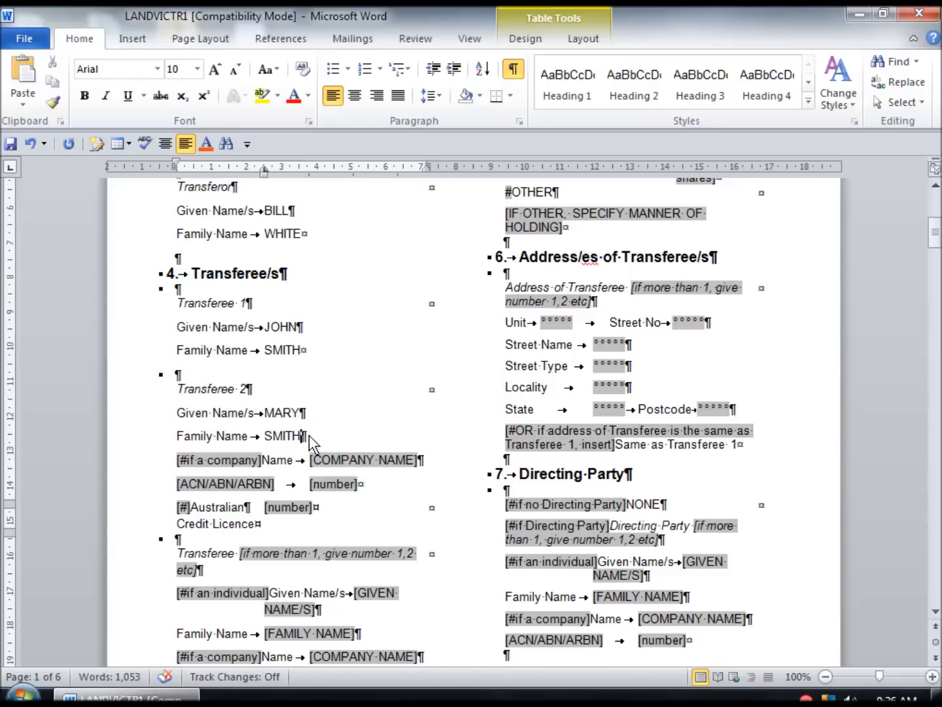
# Step: Delete the company name and ACN/ABN/ARBN lines and the entire Australian Credit Licence row from Transferee 2
pyautogui.click(251, 461)
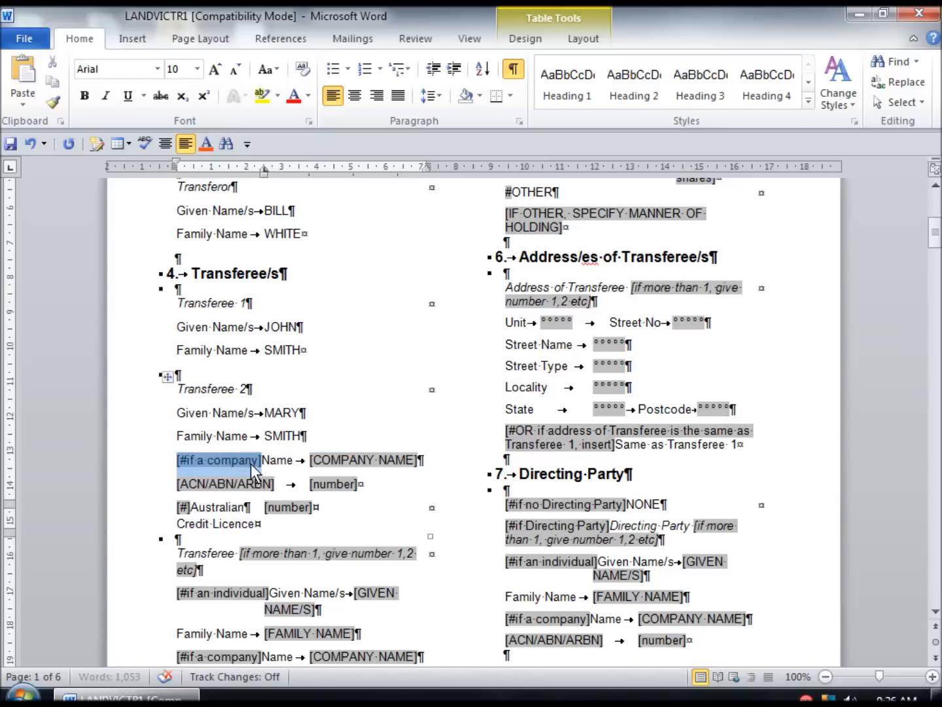
pyautogui.moveTo(252, 465); pyautogui.dragTo(360, 483)
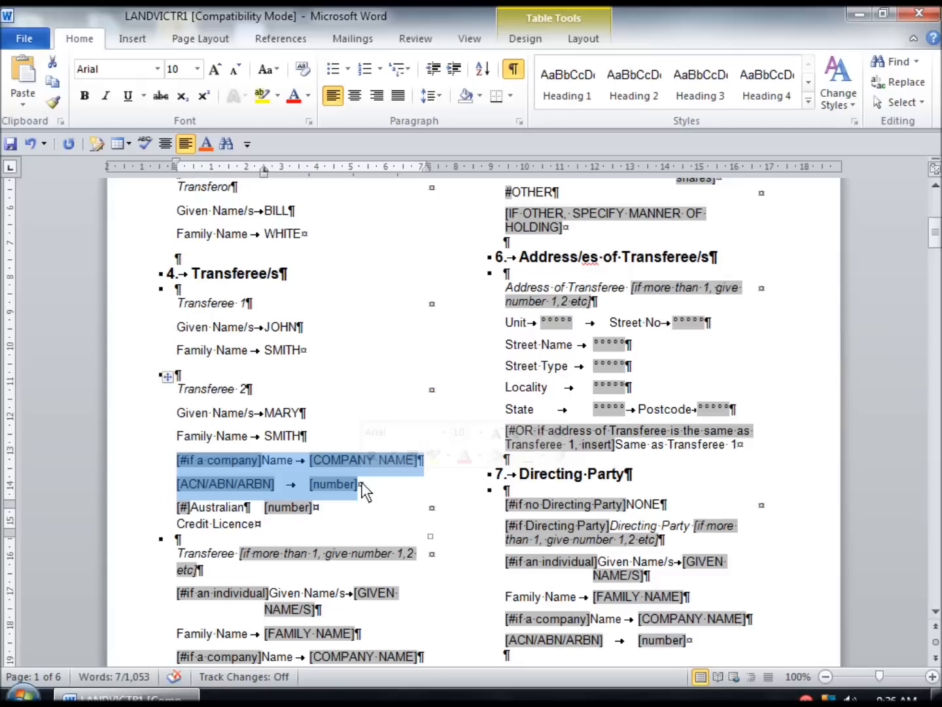
pyautogui.press('Delete')
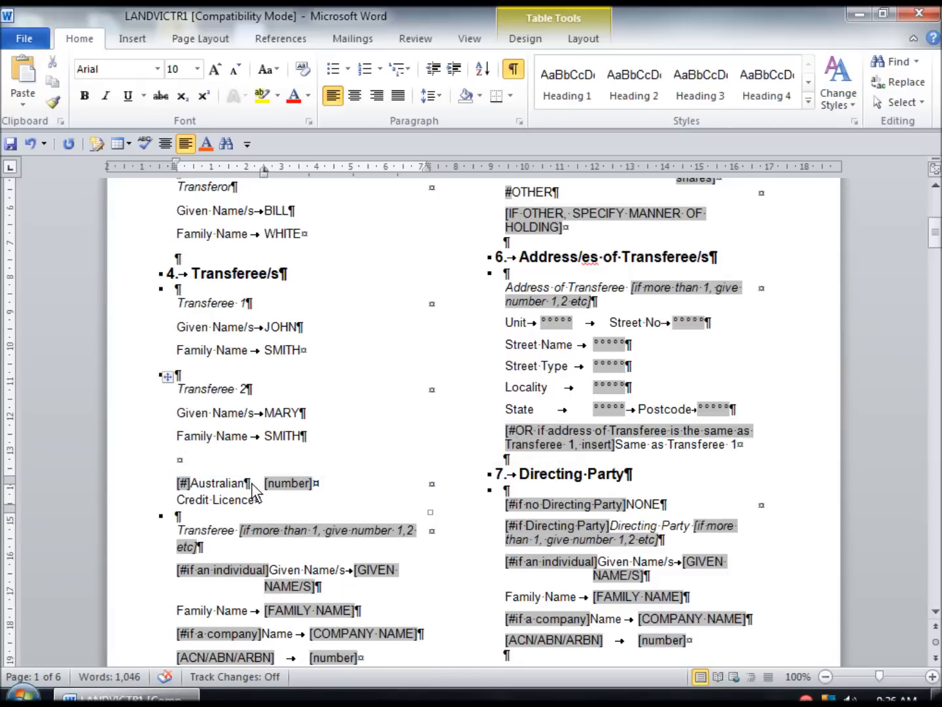
pyautogui.rightClick(251, 485)
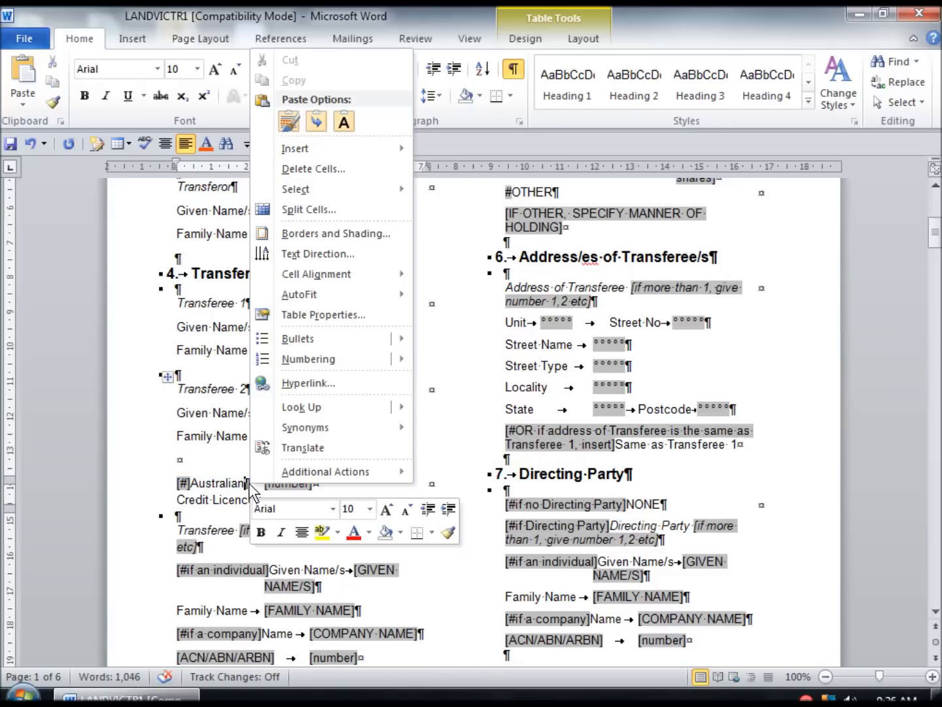
pyautogui.click(309, 170)
pyautogui.click(442, 339)
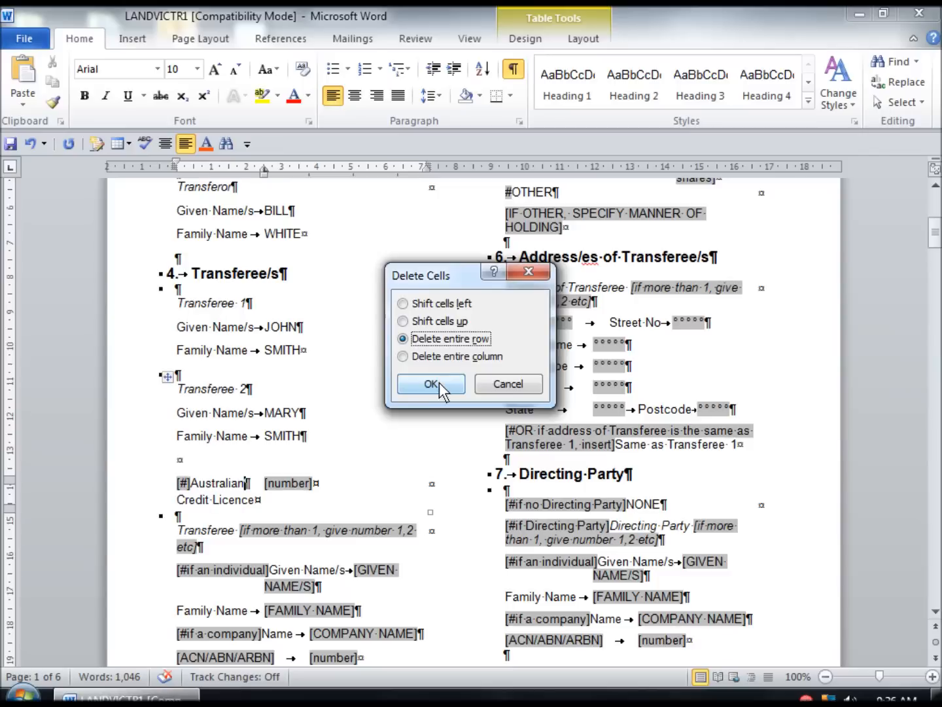
pyautogui.click(432, 384)
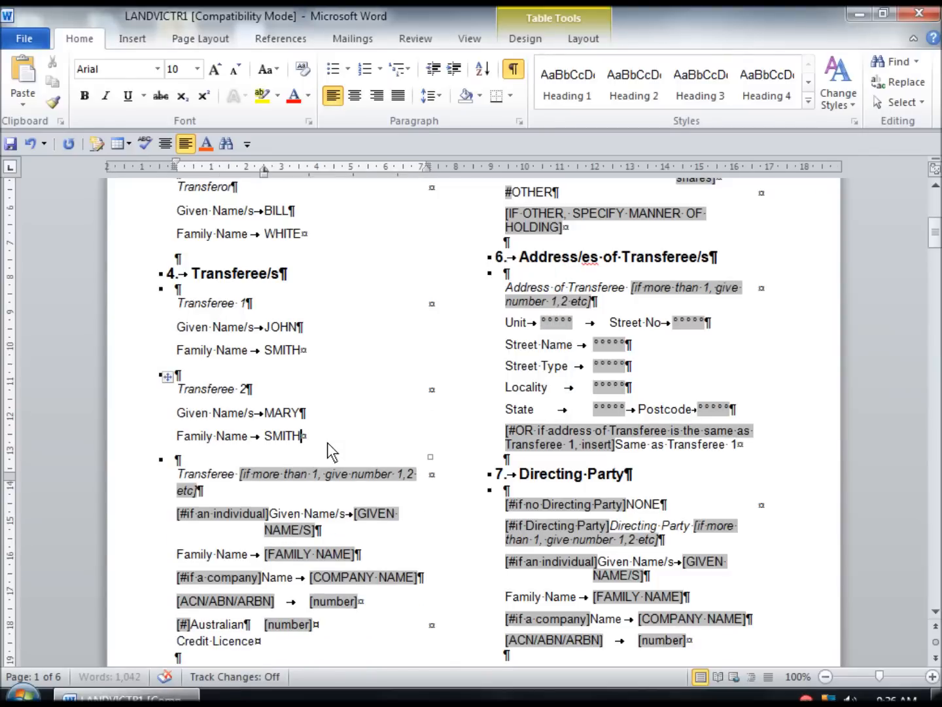
# Step: Number the third transferee 3 and delete its individual given name and family name lines along with the "if a company" prompt
pyautogui.click(313, 474)
pyautogui.write('3')
pyautogui.moveTo(232, 495); pyautogui.dragTo(337, 533)
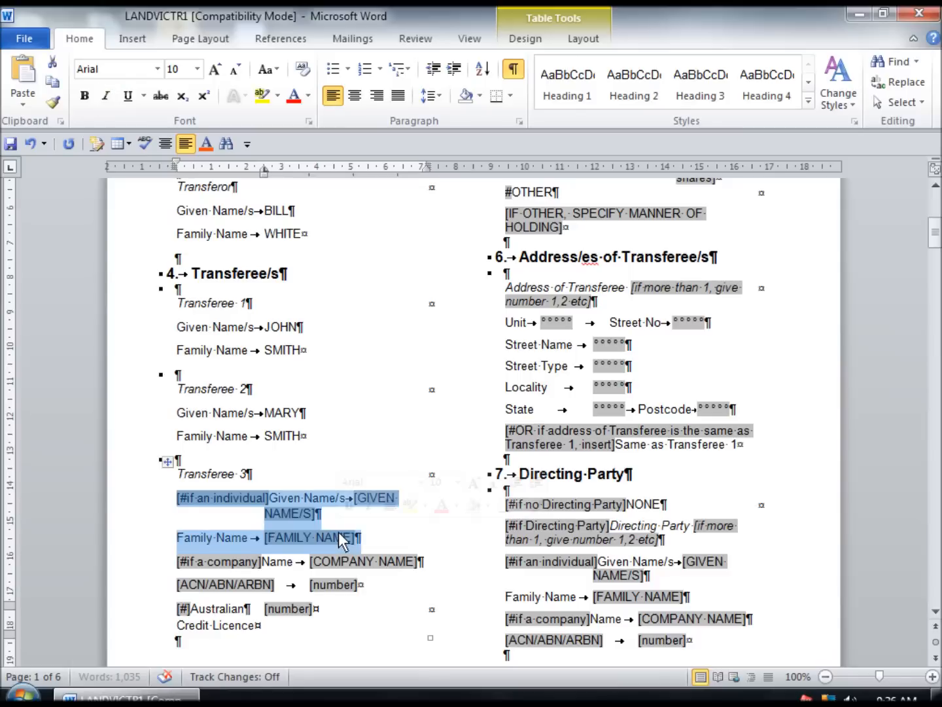
pyautogui.press('Delete')
pyautogui.keyDown('shift'); pyautogui.click(261, 498); pyautogui.keyUp('shift')
pyautogui.press('Delete')
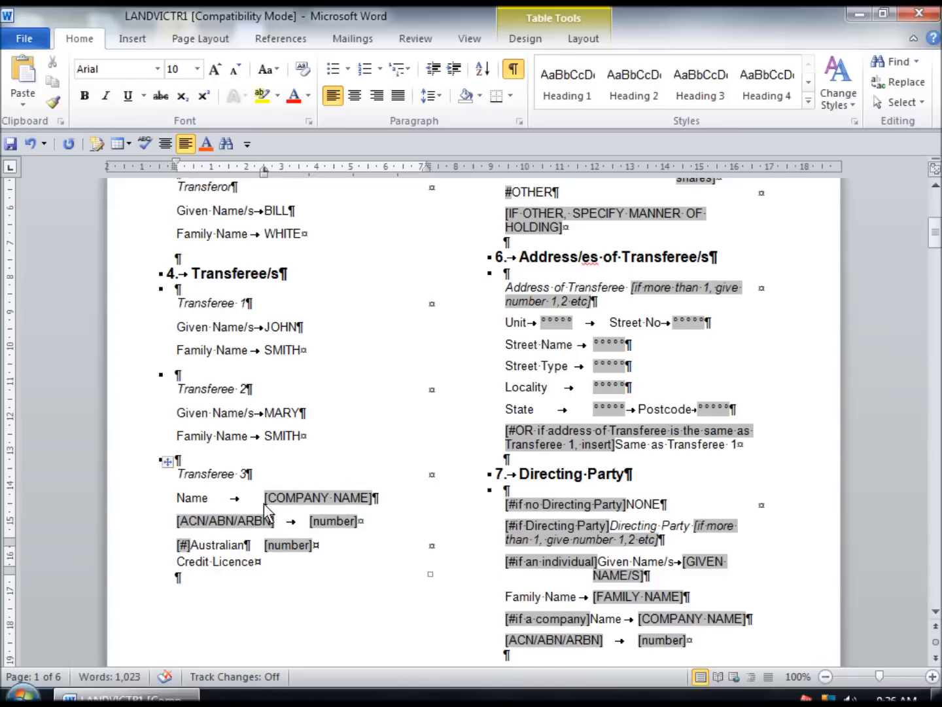
# Step: Enter SMITH LTD as Transferee 3's company name, set the identifier label to ACN and fill in the company's number
pyautogui.doubleClick(292, 503)
pyautogui.write('SMIT')
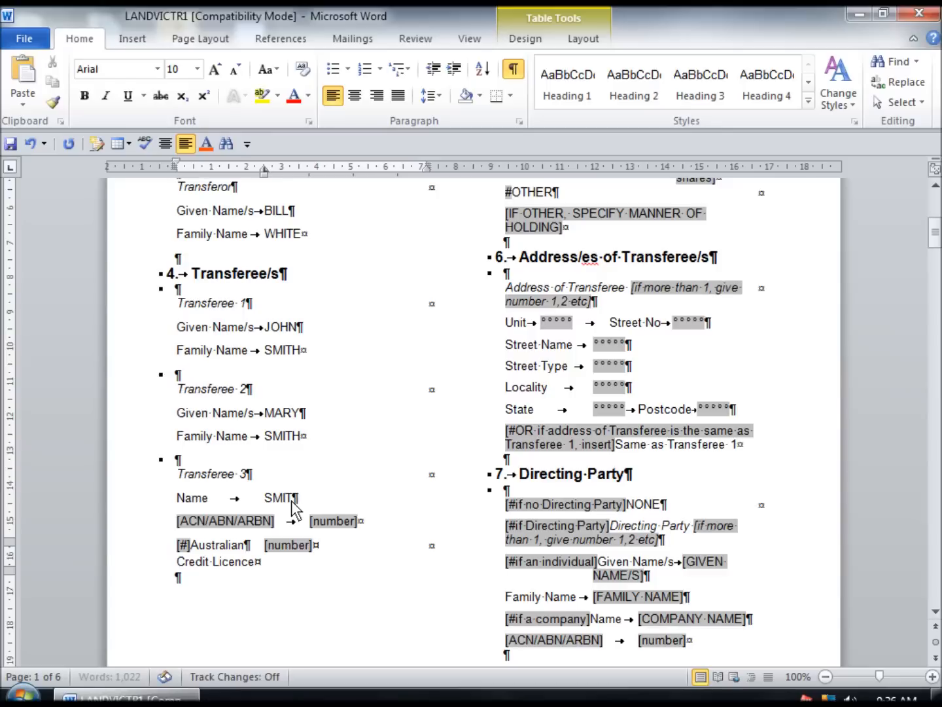
pyautogui.write('H LTD')
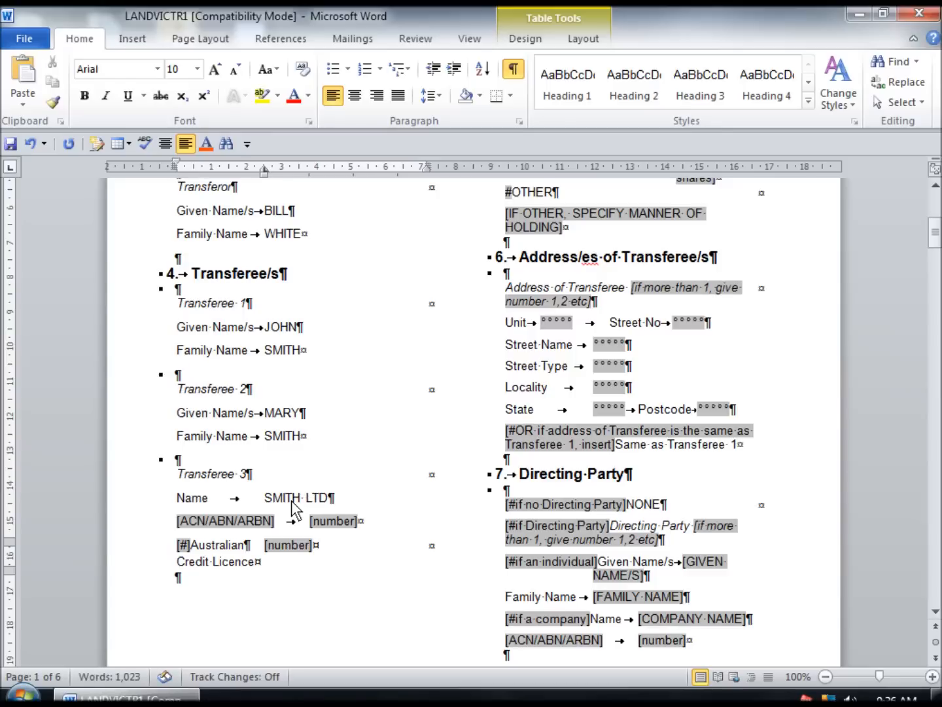
pyautogui.doubleClick(226, 522)
pyautogui.write('ACN')
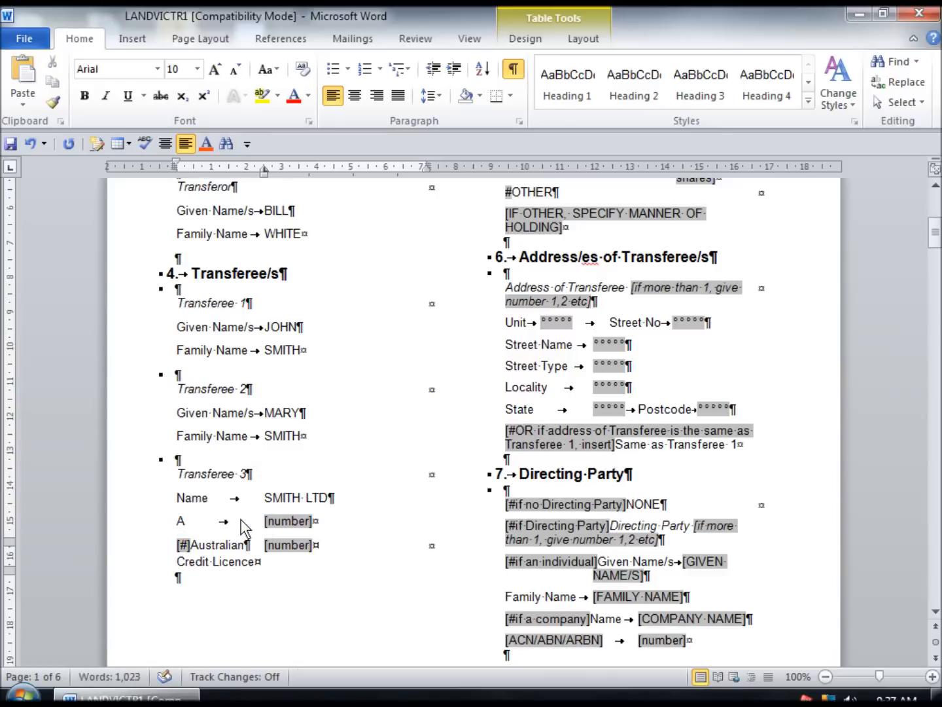
pyautogui.doubleClick(276, 521)
pyautogui.write('12345678')
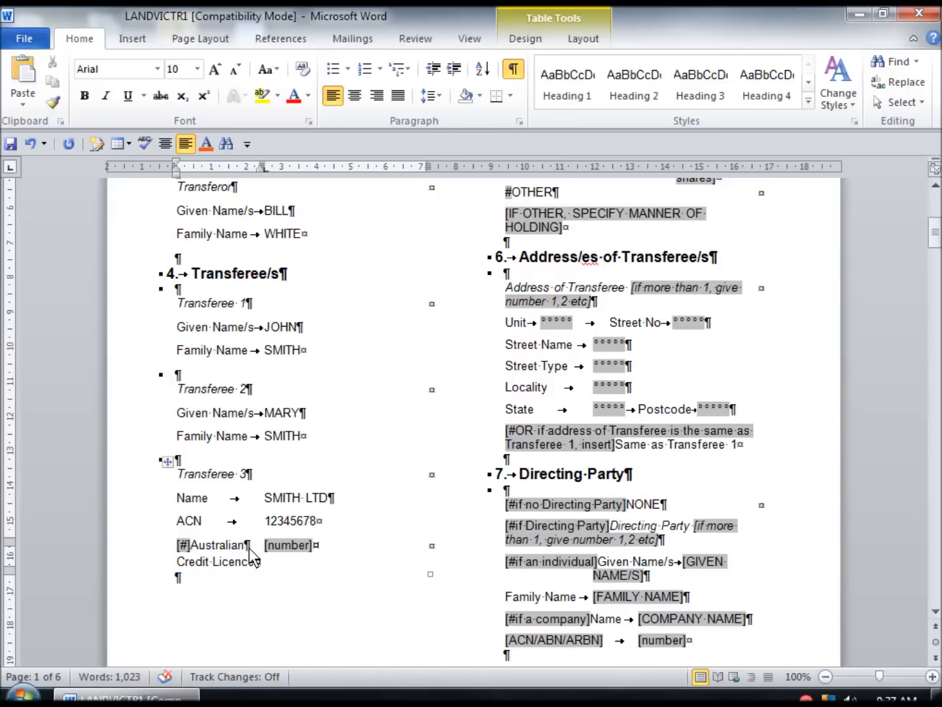
# Step: Delete the entire Australian Credit Licence row from Transferee 3
pyautogui.rightClick(250, 549)
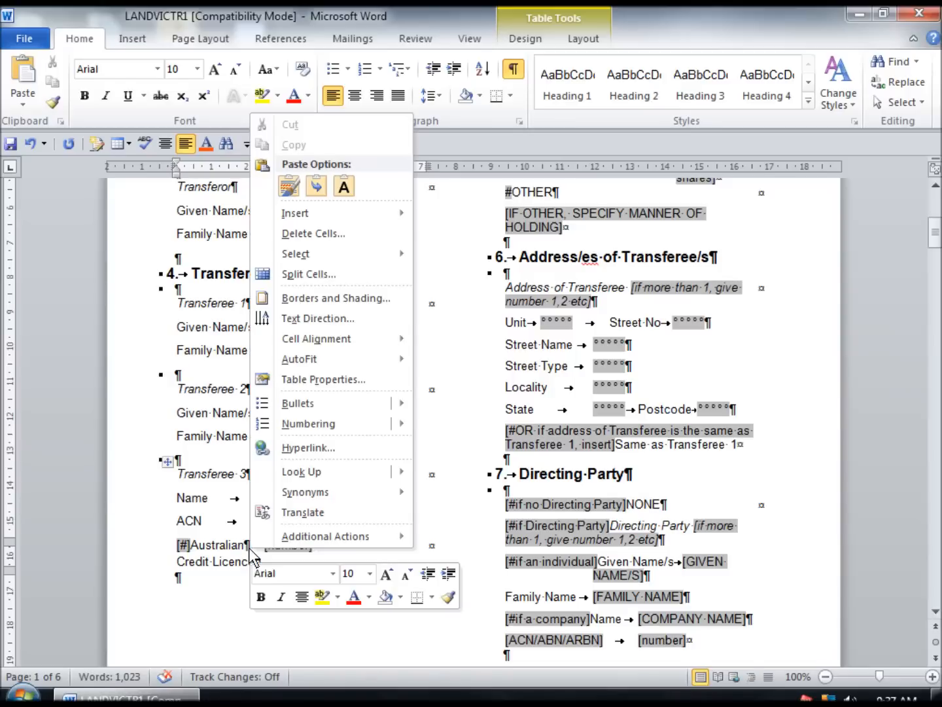
pyautogui.click(311, 235)
pyautogui.click(415, 338)
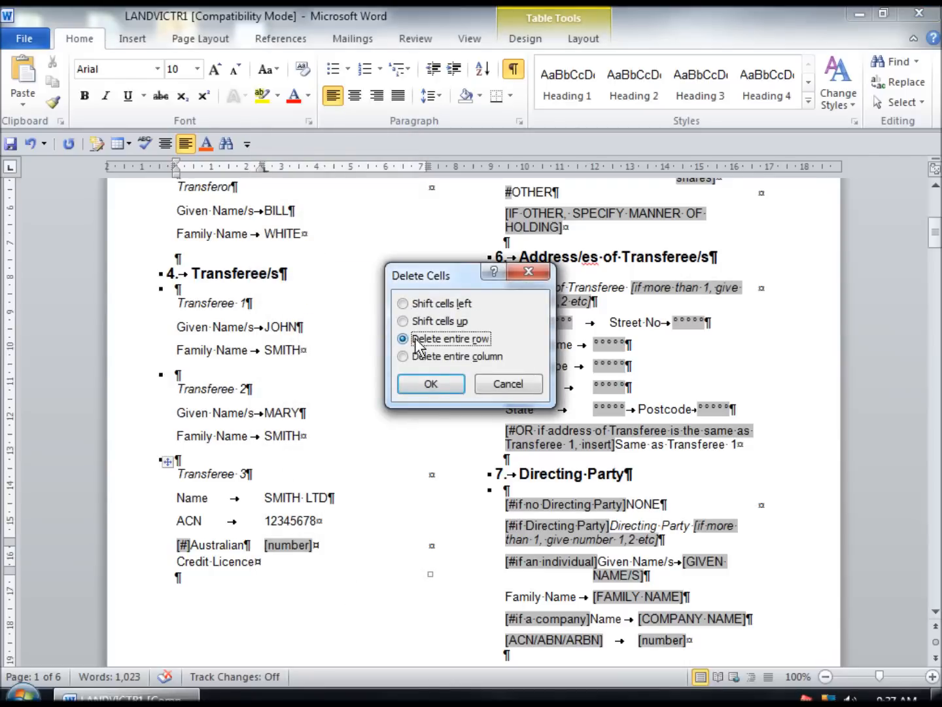
pyautogui.click(430, 382)
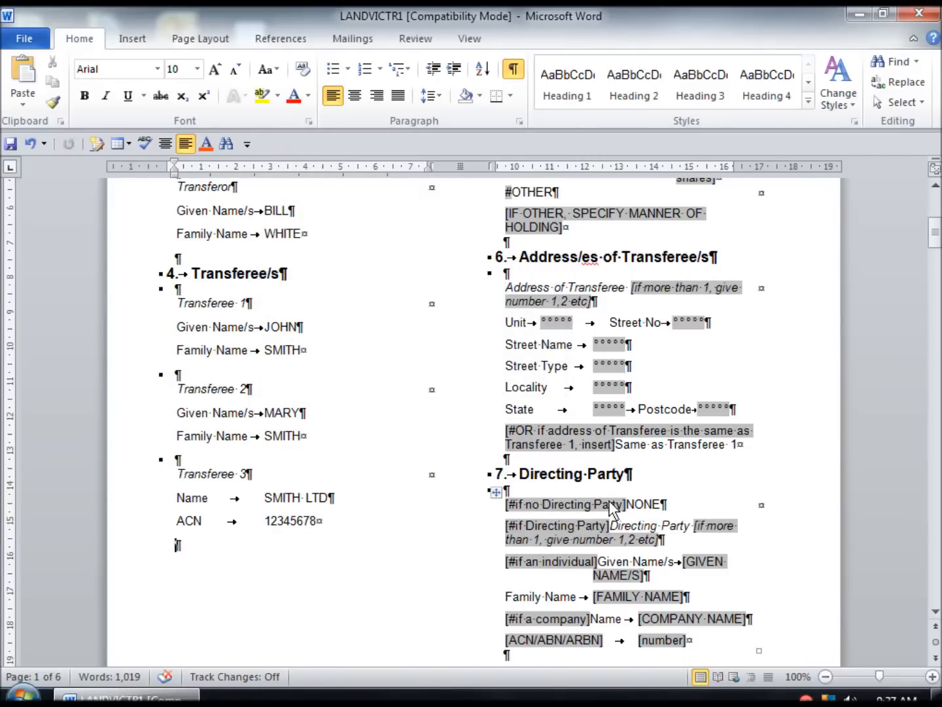
# Step: In Manner of Holding, delete the selection prompt, the SOLE PROPRIETOR and JOINT PROPRIETORS options and the # before TENANTS IN COMMON - EQUAL SHARES
pyautogui.scroll(5, 680, 496)
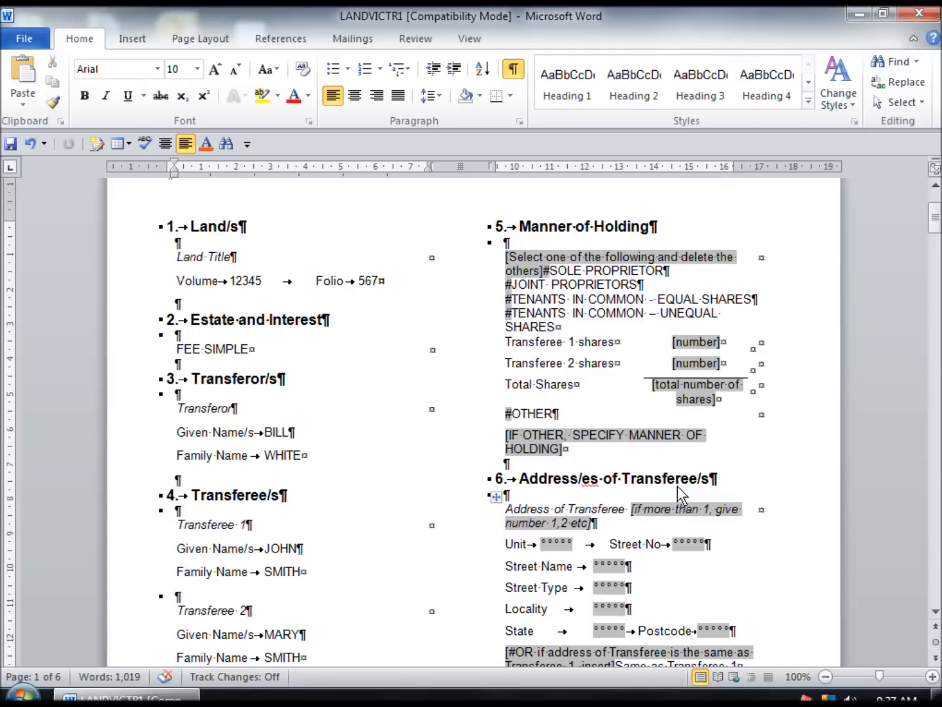
pyautogui.click(518, 257)
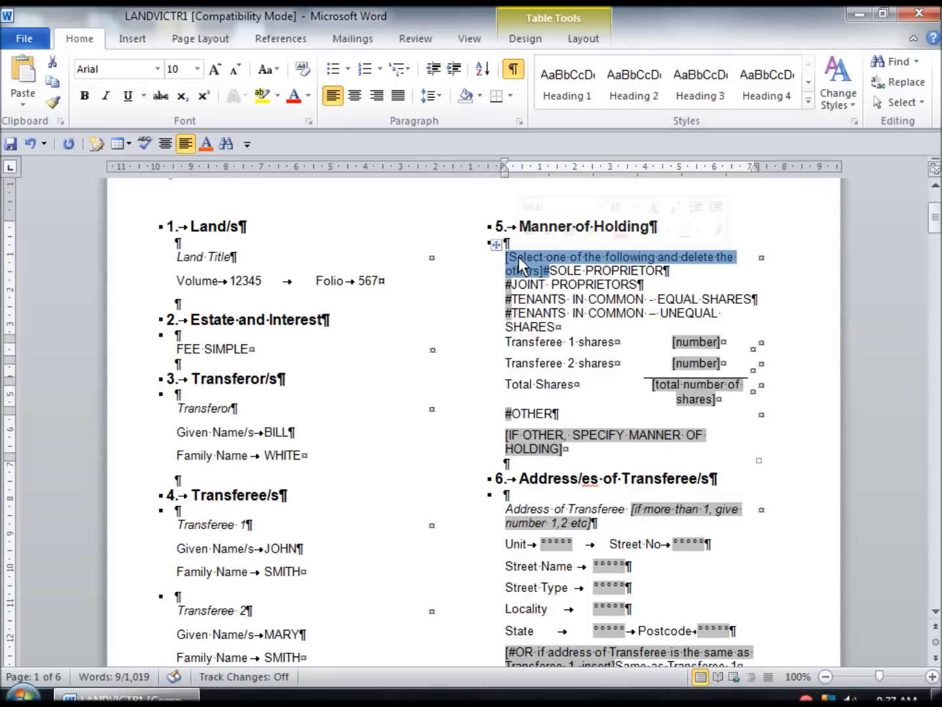
pyautogui.scroll(-3, 518, 255)
pyautogui.scroll(3, 575, 268)
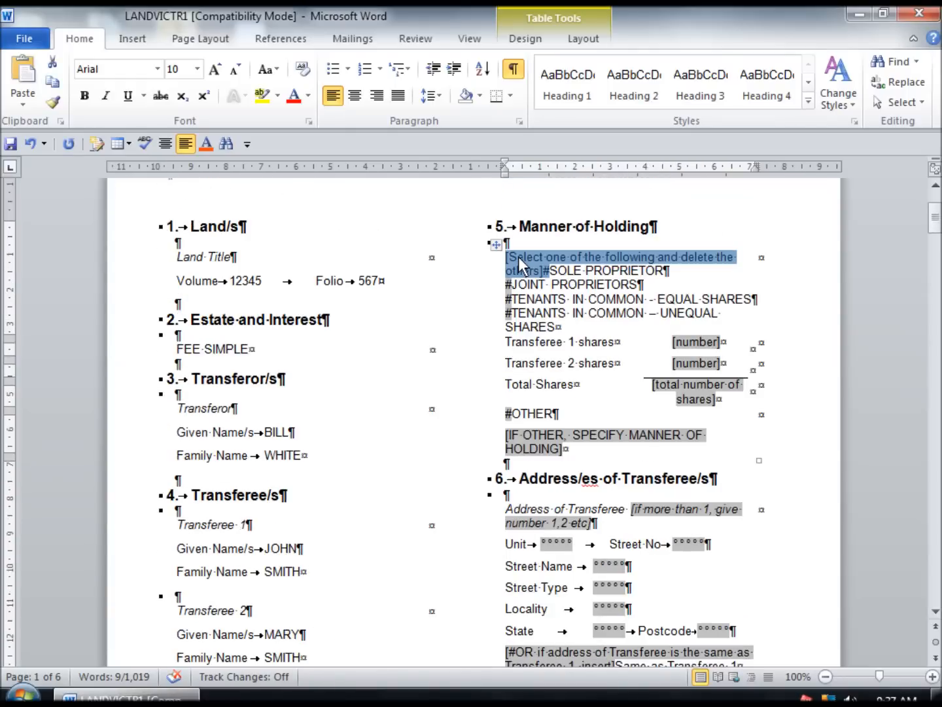
pyautogui.keyDown('shift'); pyautogui.click(686, 274); pyautogui.keyUp('shift')
pyautogui.press('Delete')
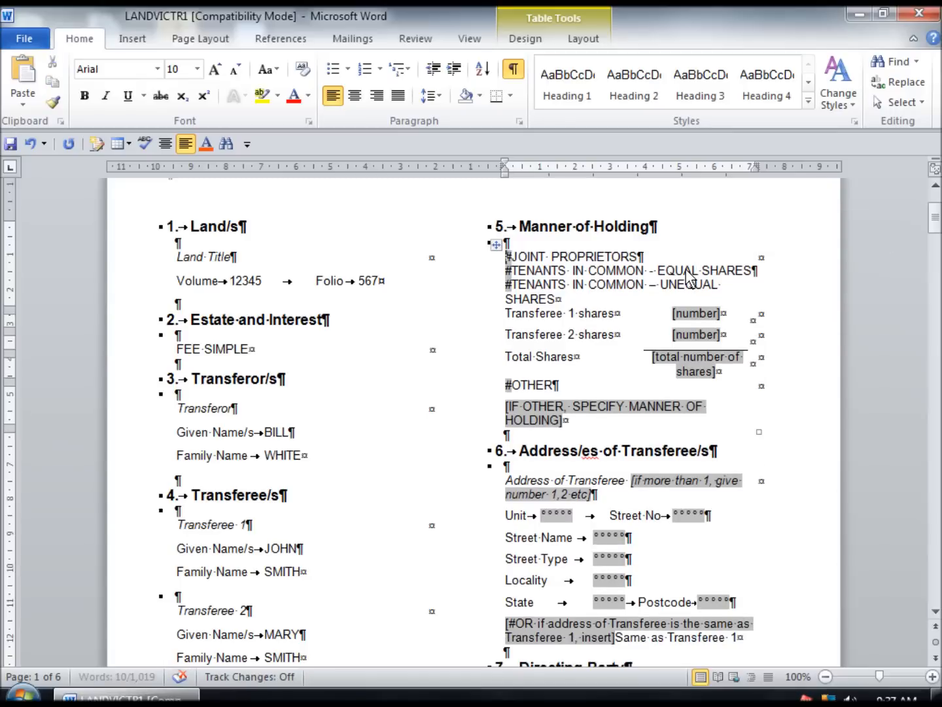
pyautogui.moveTo(507, 256); pyautogui.dragTo(646, 258)
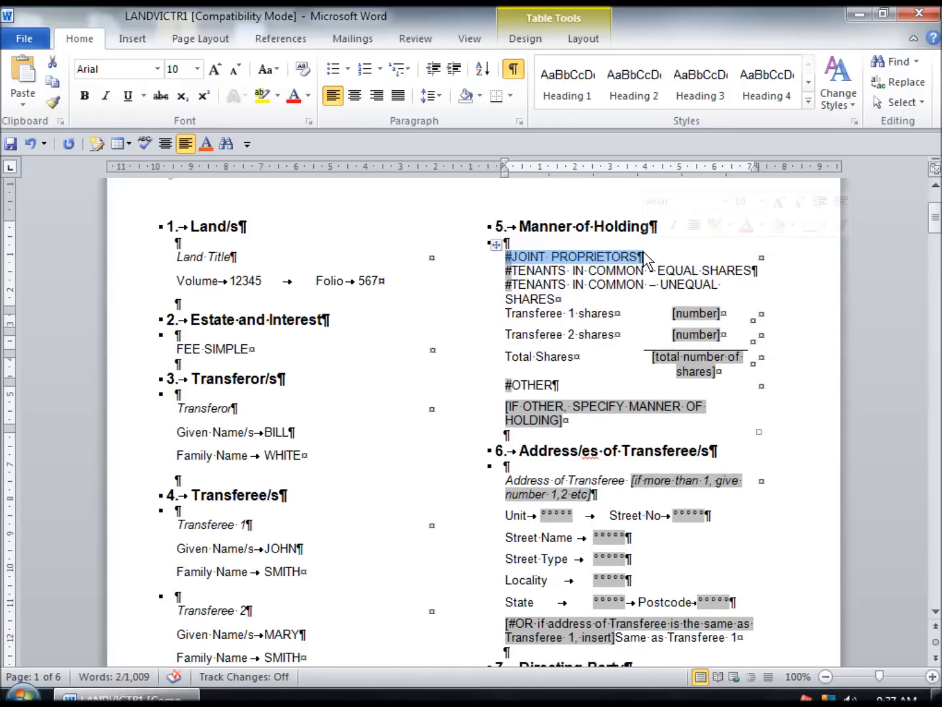
pyautogui.press('Delete')
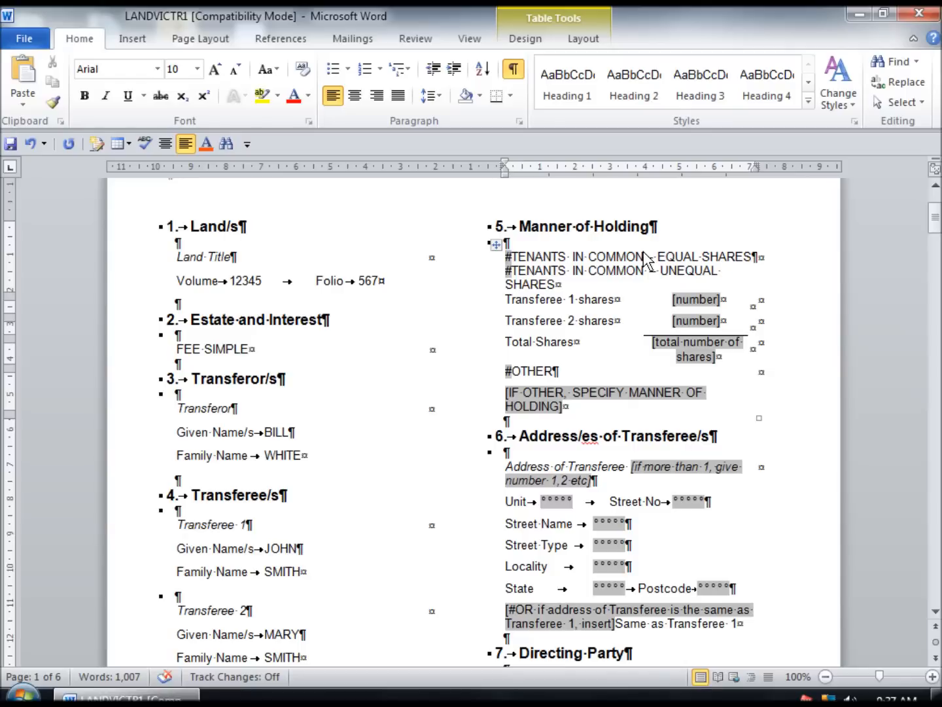
pyautogui.press('Delete')
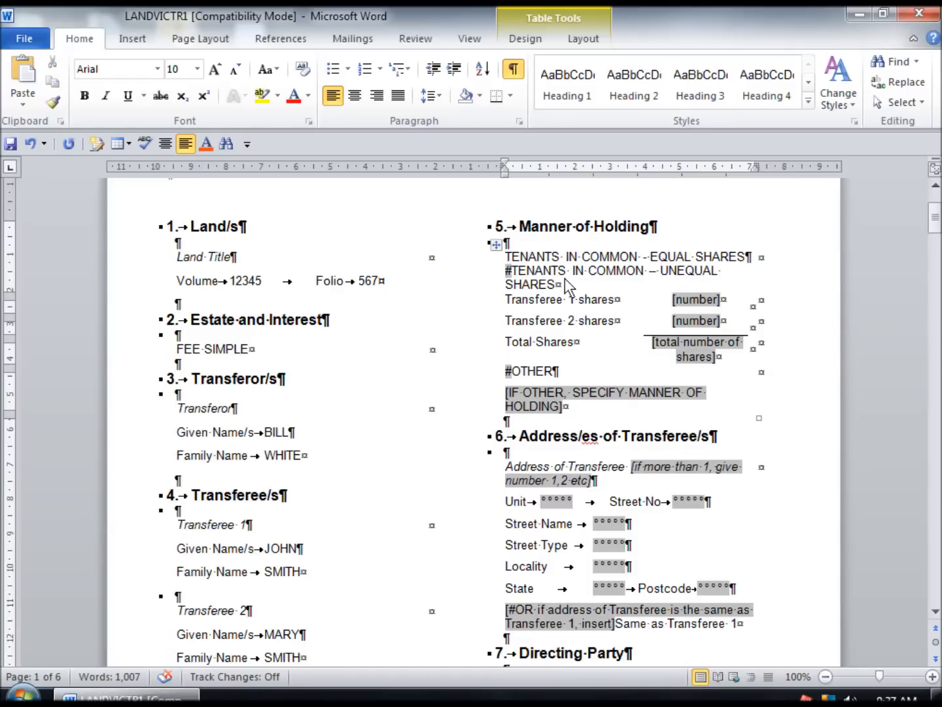
# Step: Delete the TENANTS IN COMMON – UNEQUAL SHARES option and its leftover blank line from Manner of Holding
pyautogui.moveTo(505, 277); pyautogui.dragTo(557, 288)
pyautogui.press('Delete')
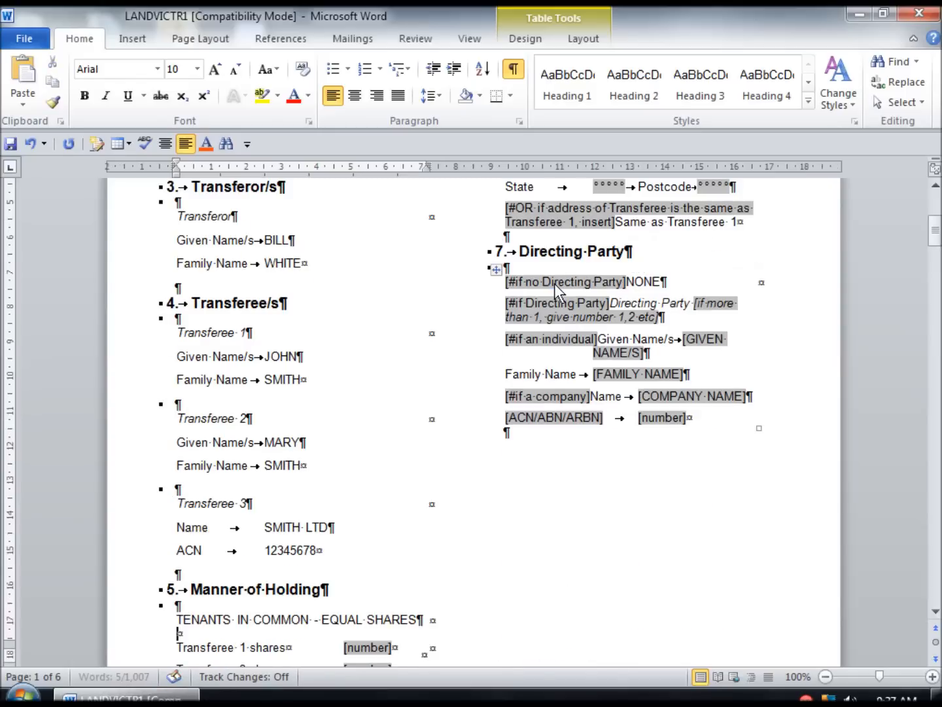
pyautogui.scroll(-3, 554, 283)
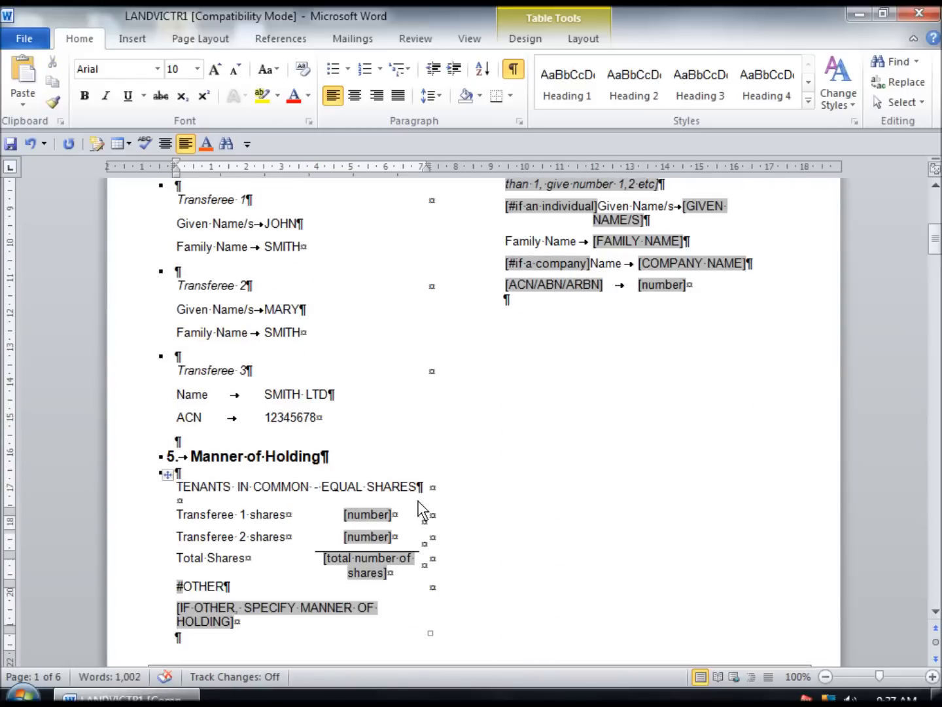
pyautogui.press('Delete')
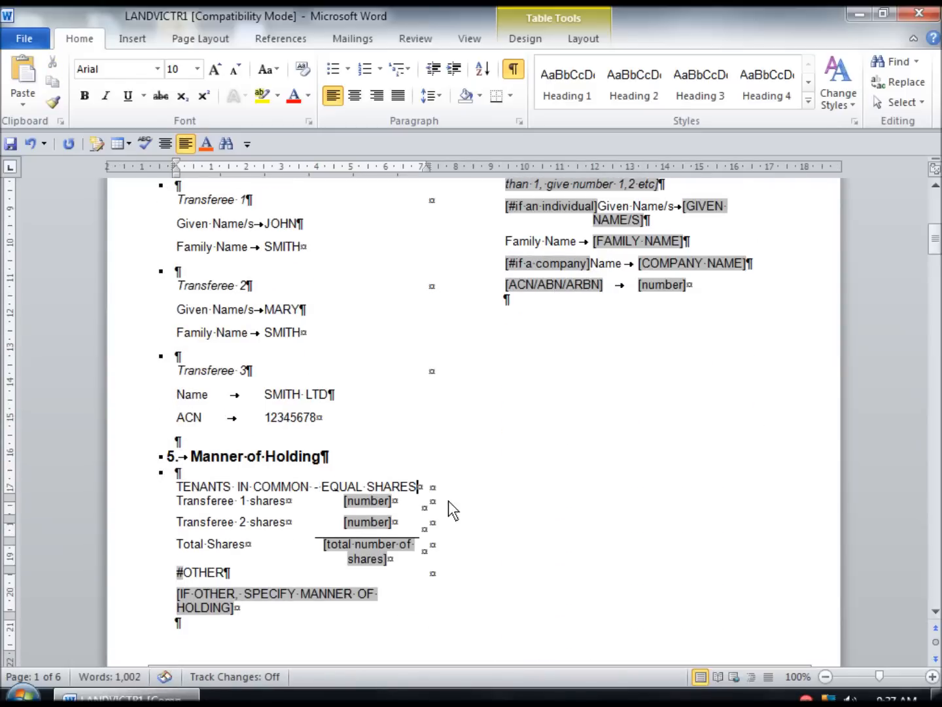
# Step: Delete the entire table rows for the transferee shares, total shares and OTHER option from Manner of Holding
pyautogui.moveTo(177, 501); pyautogui.dragTo(212, 589)
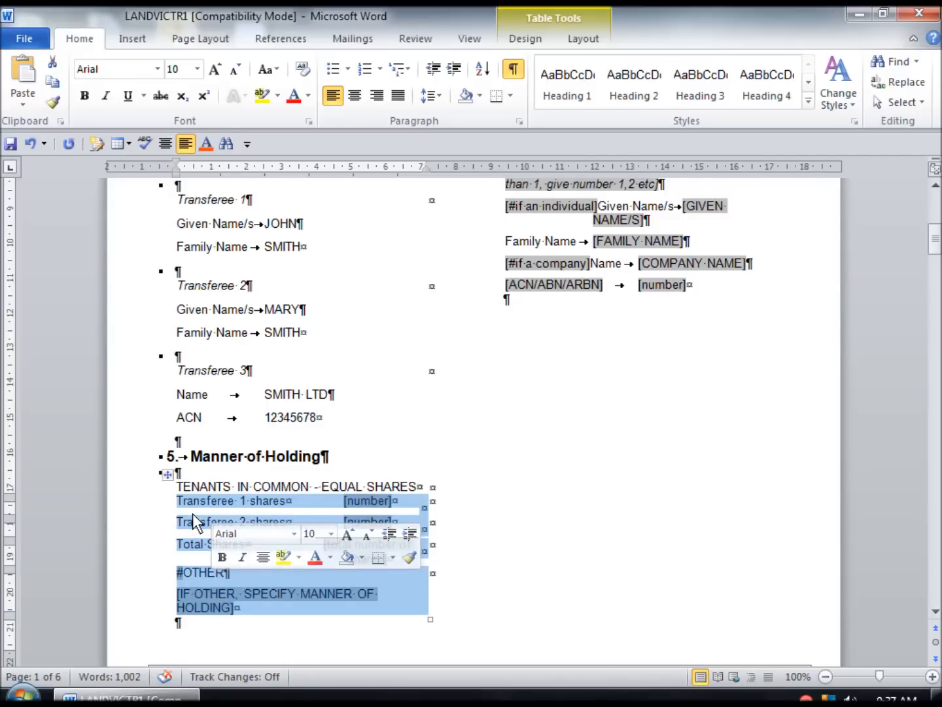
pyautogui.rightClick(193, 513)
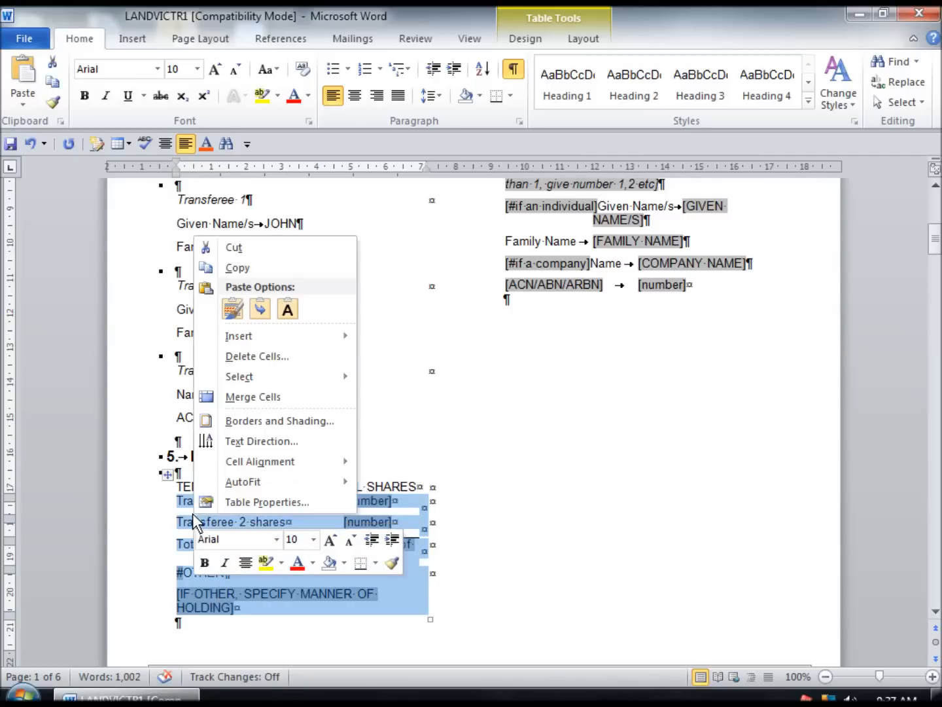
pyautogui.click(262, 356)
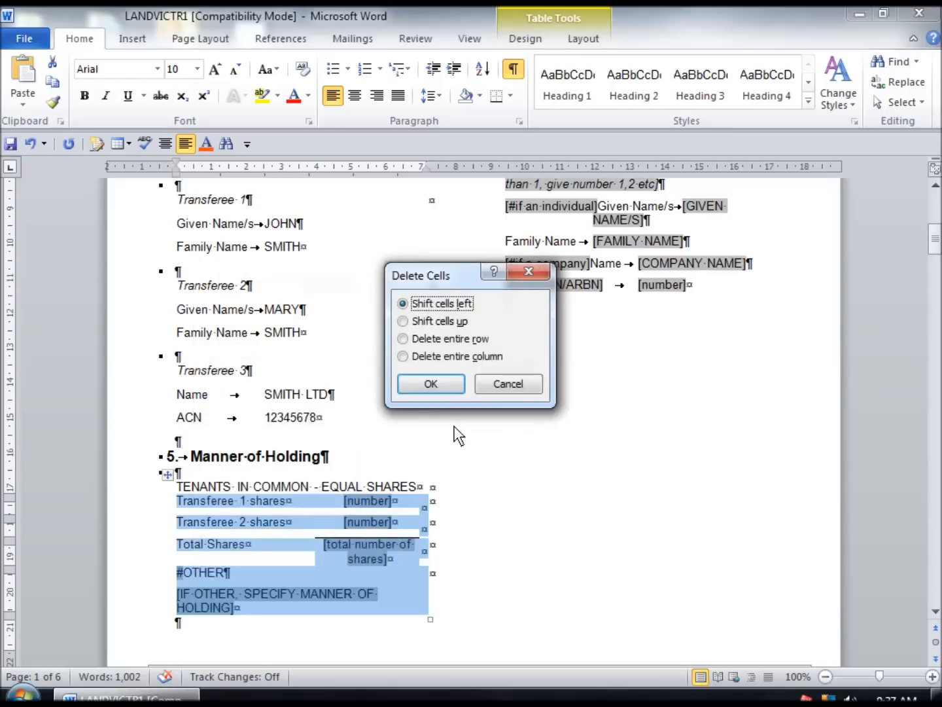
pyautogui.click(416, 341)
pyautogui.click(416, 391)
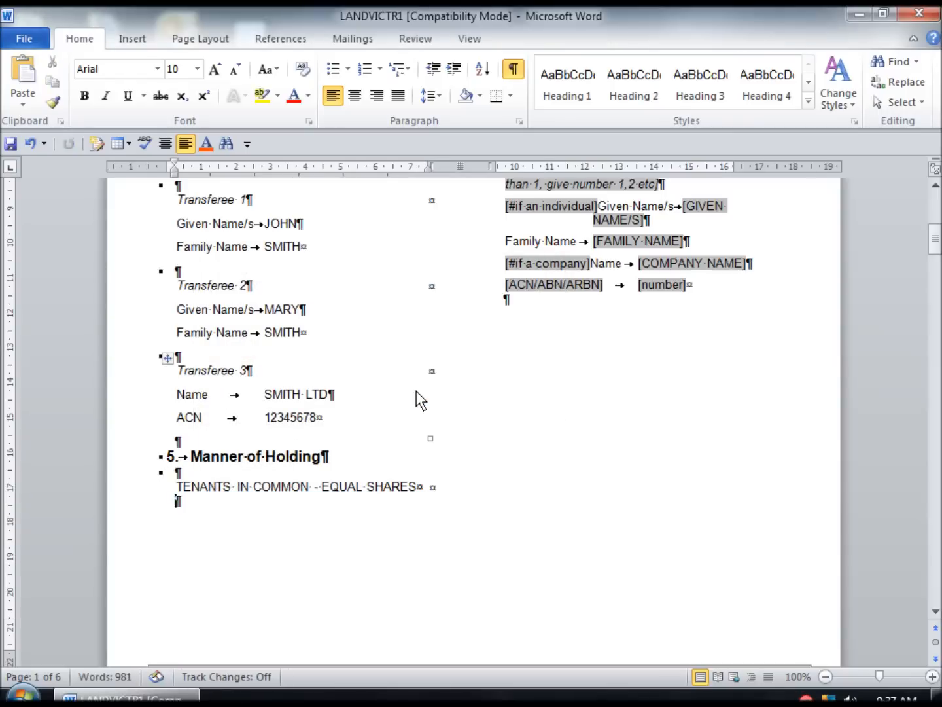
# Step: Copy the whole Address of Transferee block with its preceding paragraph mark and paste it twice at the end of section 6
pyautogui.scroll(5, 392, 509)
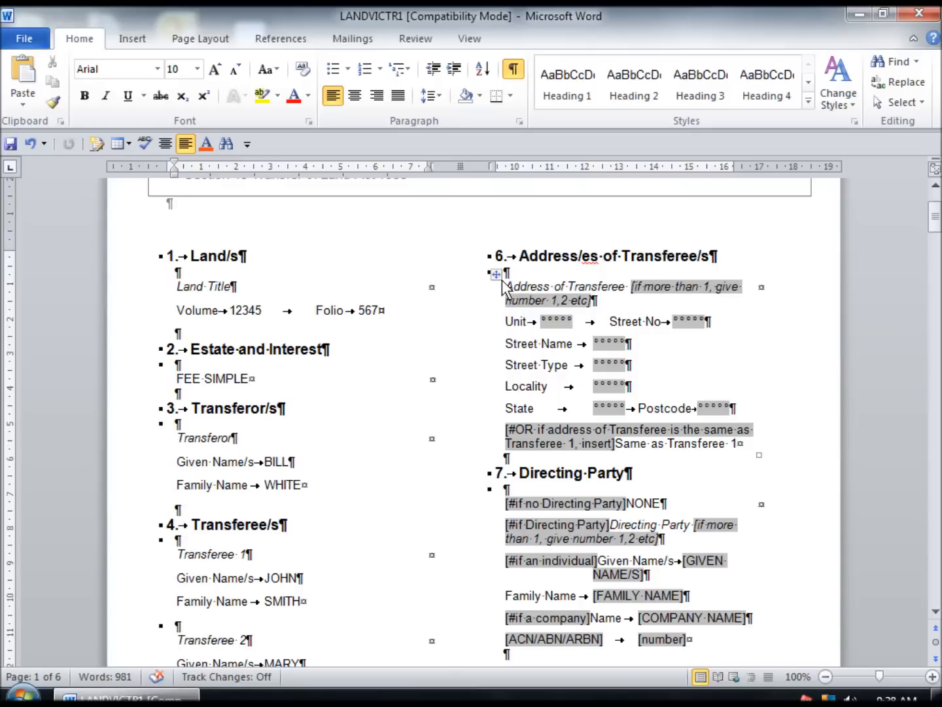
pyautogui.click(497, 274)
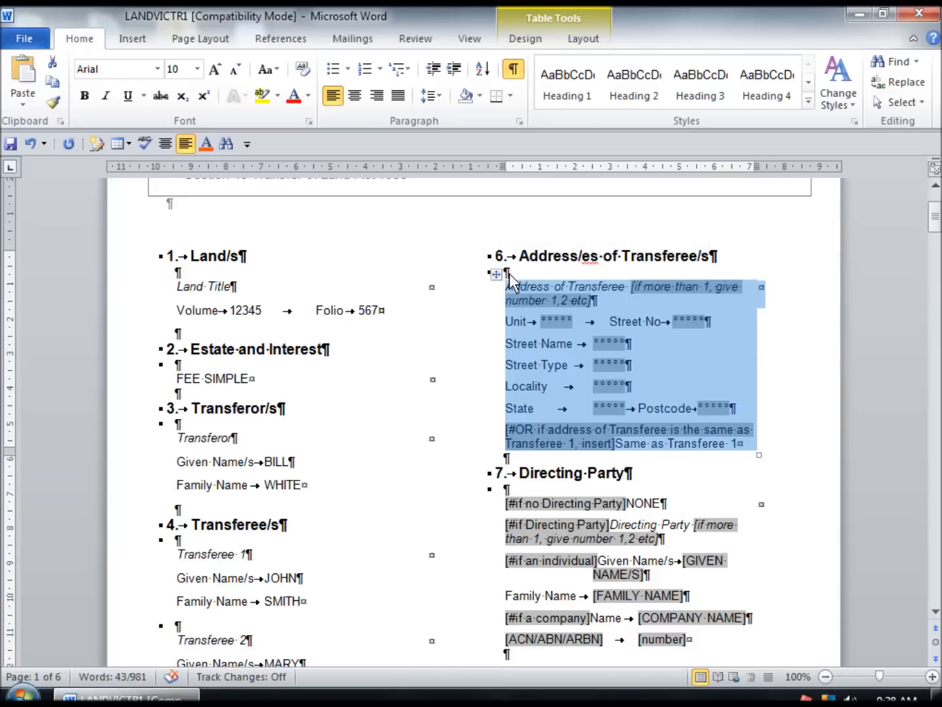
pyautogui.moveTo(506, 270); pyautogui.dragTo(534, 278)
pyautogui.hotkey('ctrl', 'c')
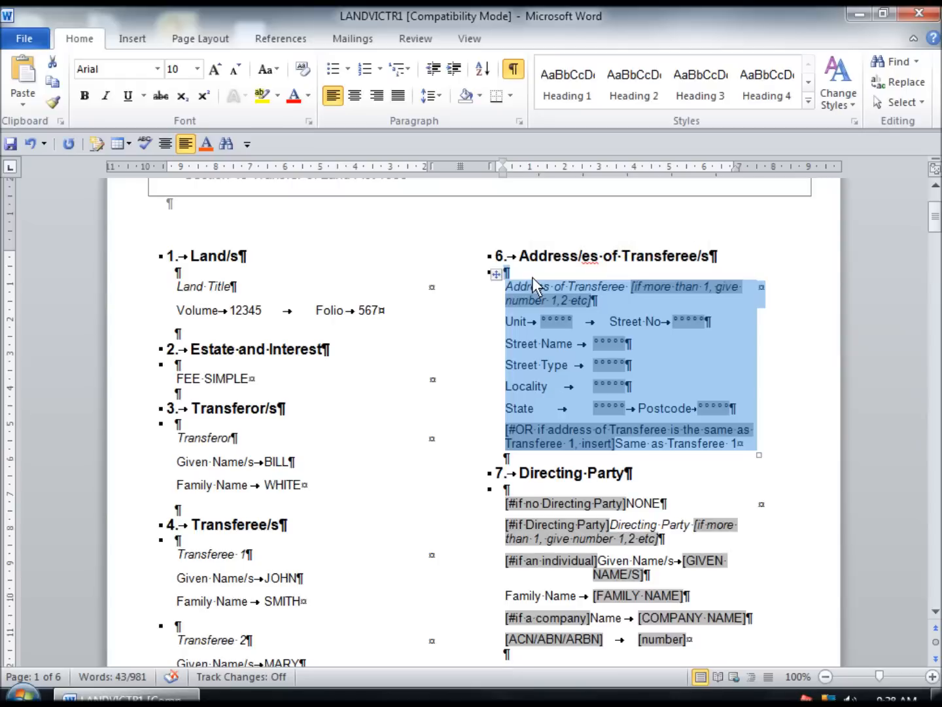
pyautogui.click(519, 470)
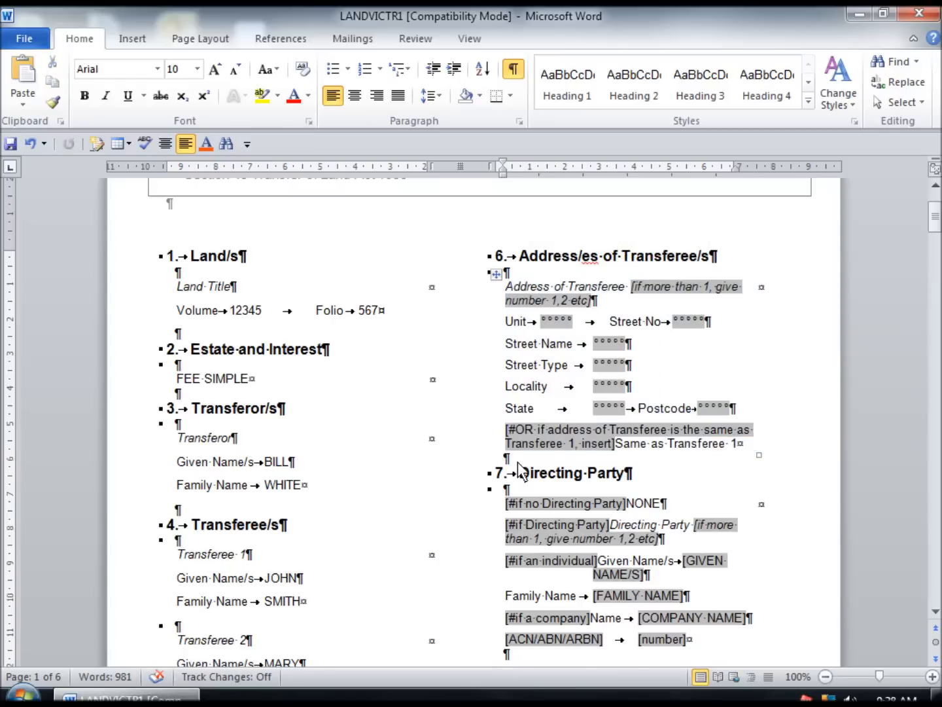
pyautogui.hotkey('ctrl', 'v')
pyautogui.hotkey('ctrl', 'v')
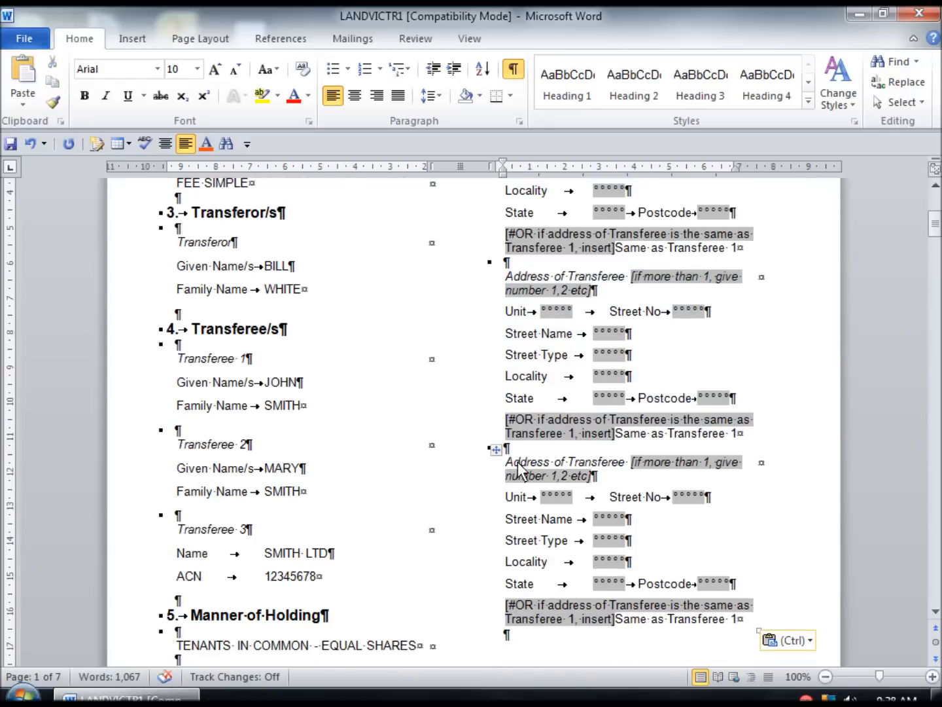
# Step: Number the first Address of Transferee block 1 and clear its Unit placeholder
pyautogui.scroll(6, 518, 466)
pyautogui.click(684, 311)
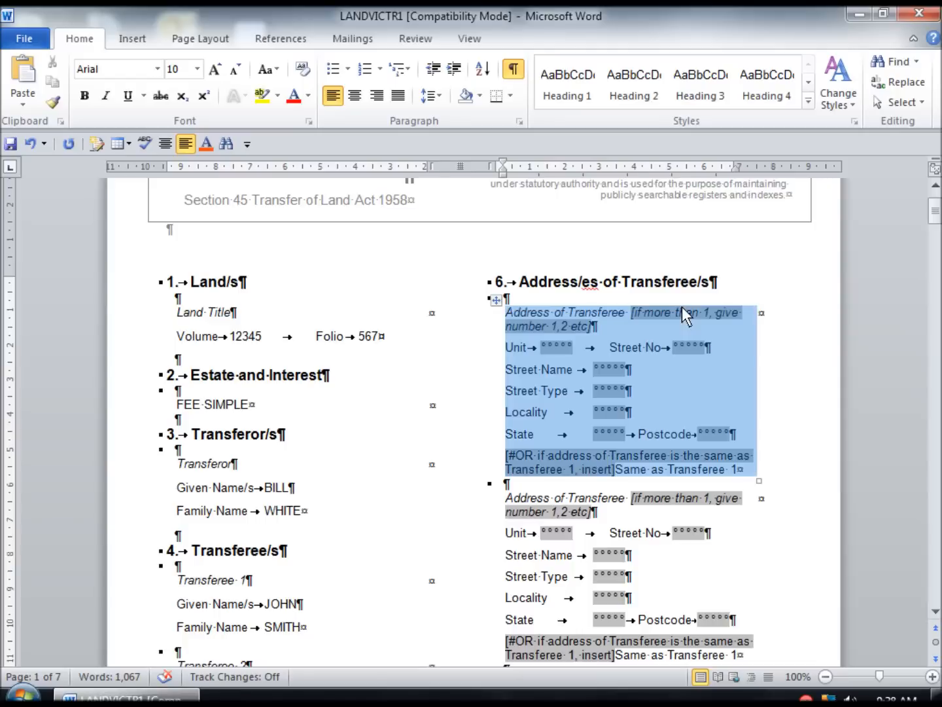
pyautogui.click(769, 339)
pyautogui.click(712, 315)
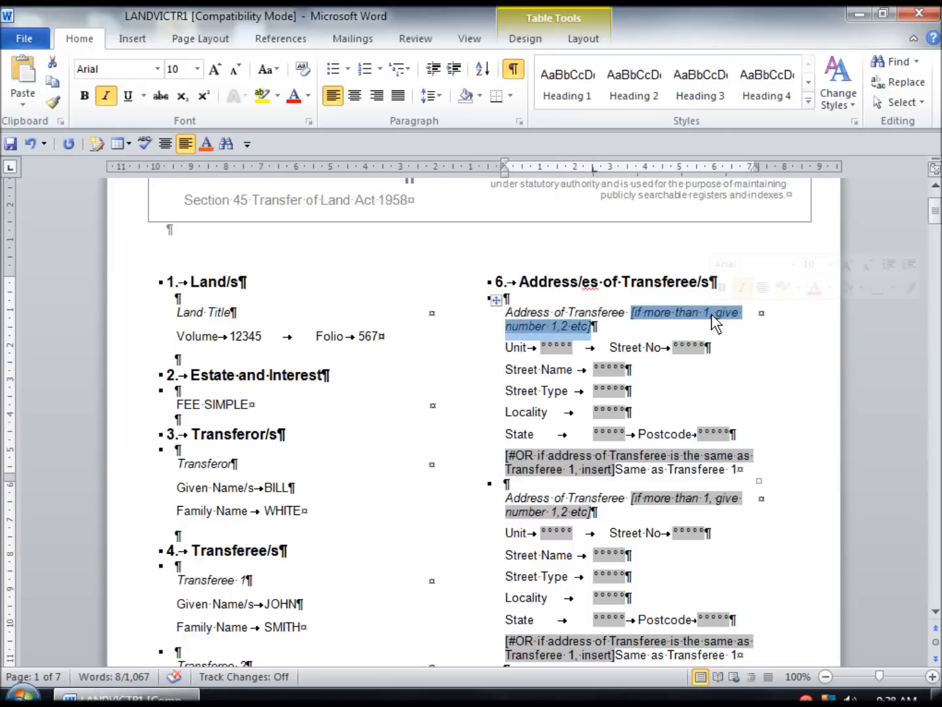
pyautogui.write('1')
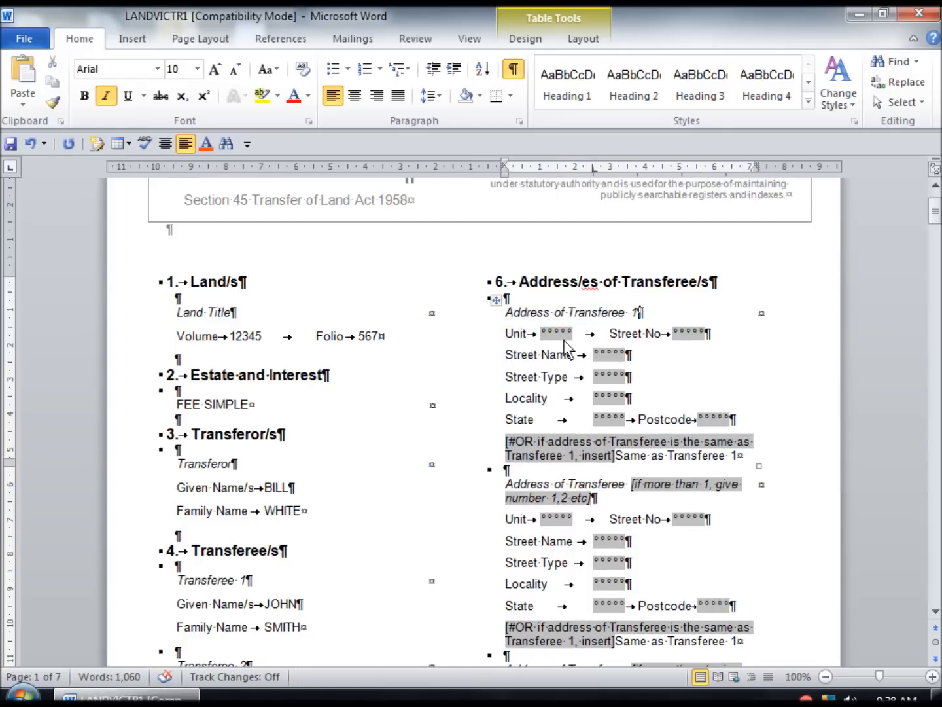
pyautogui.click(557, 334)
pyautogui.press('Delete')
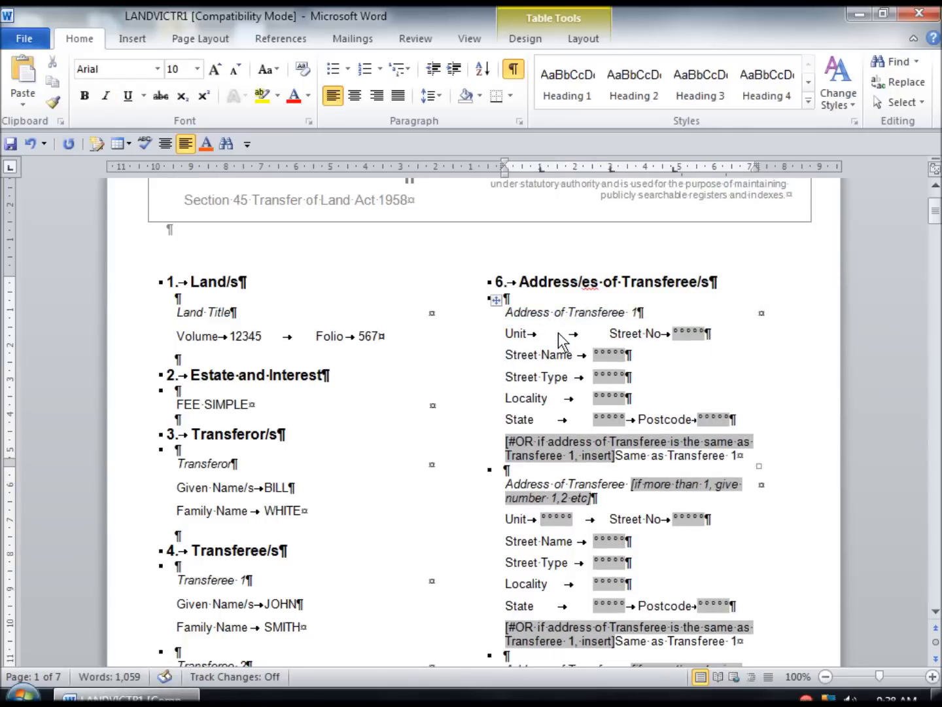
# Step: Fill in the street number, street name and street type in Transferee 1's address
pyautogui.click(689, 335)
pyautogui.write('123')
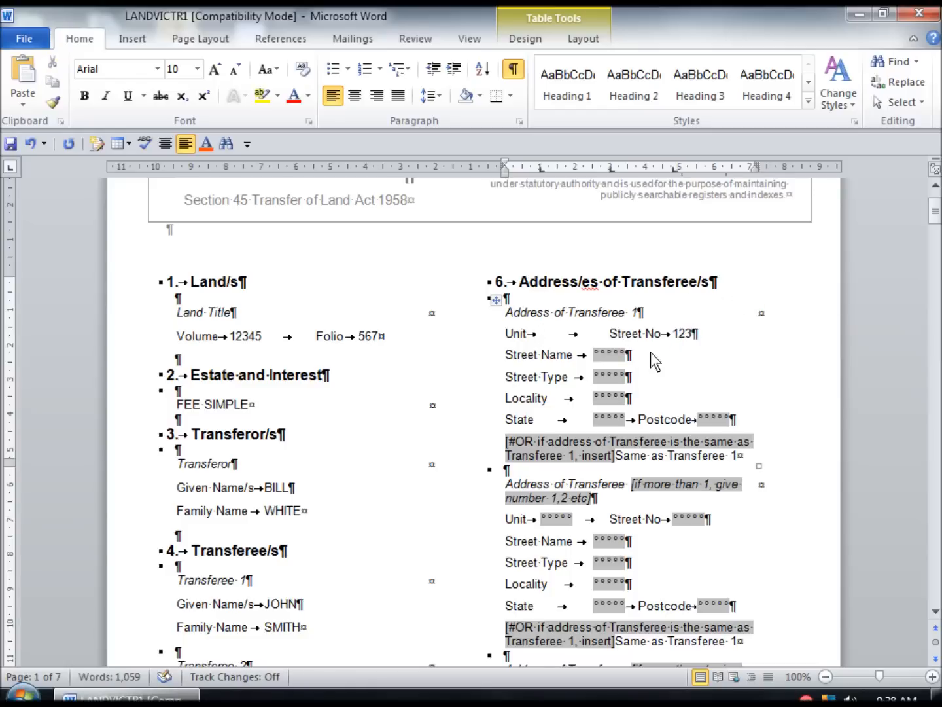
pyautogui.click(616, 356)
pyautogui.write('HI')
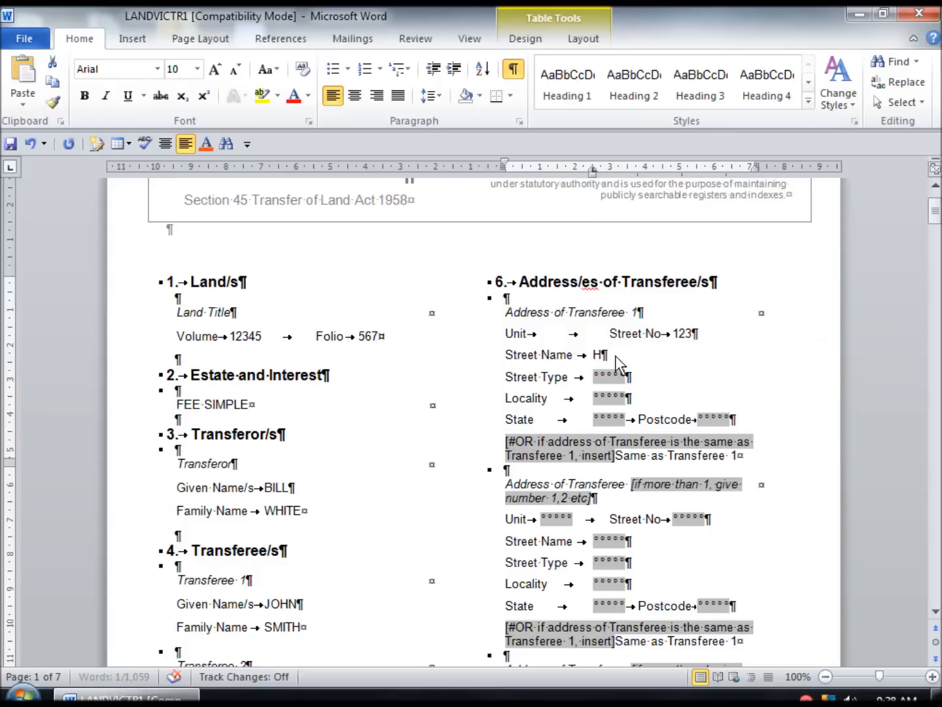
pyautogui.write('GH')
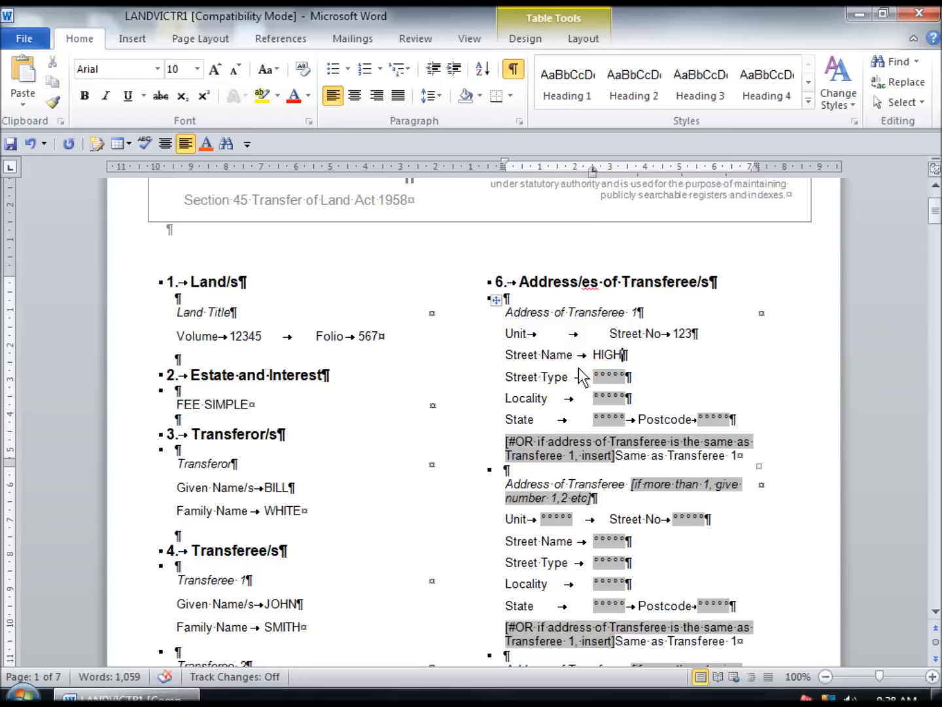
pyautogui.click(625, 384)
pyautogui.write('STR')
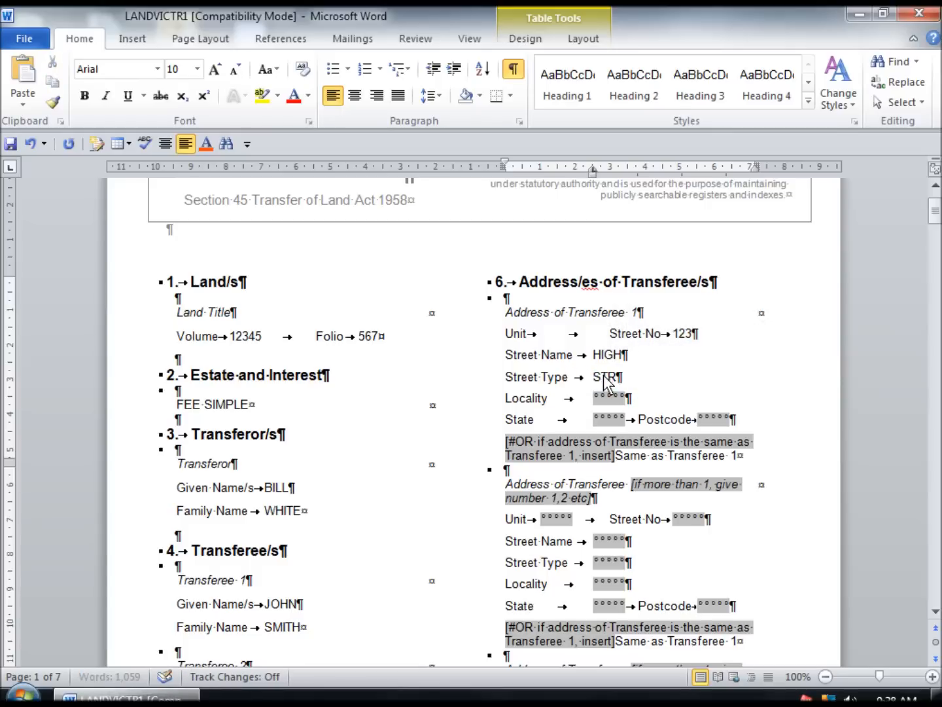
pyautogui.write('EET')
# Step: Fill in the locality, state and postcode in Transferee 1's address
pyautogui.click(605, 395)
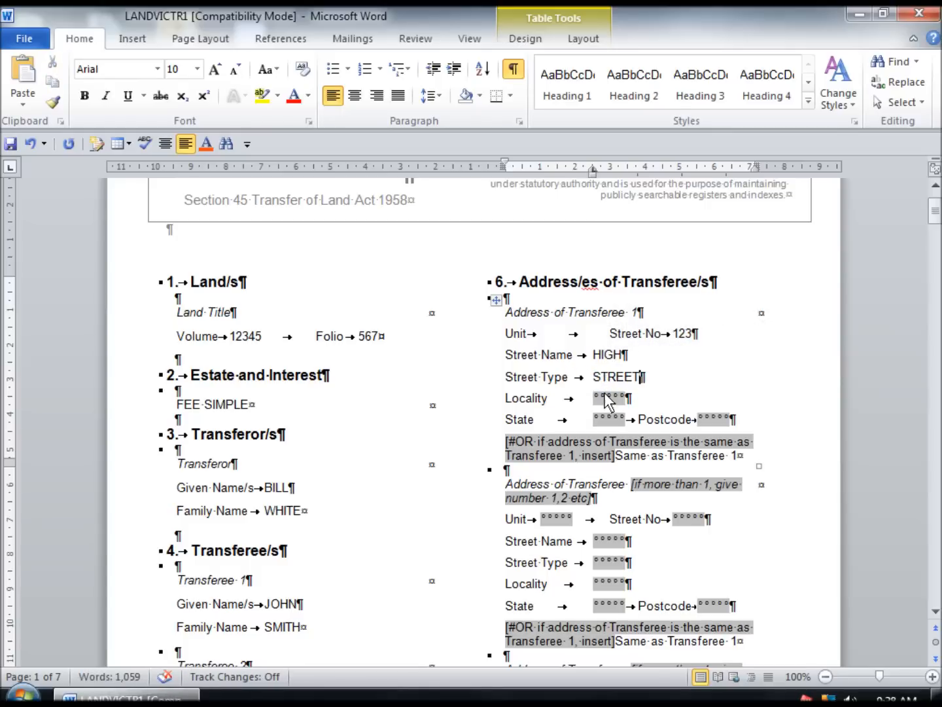
pyautogui.write('MILVERN')
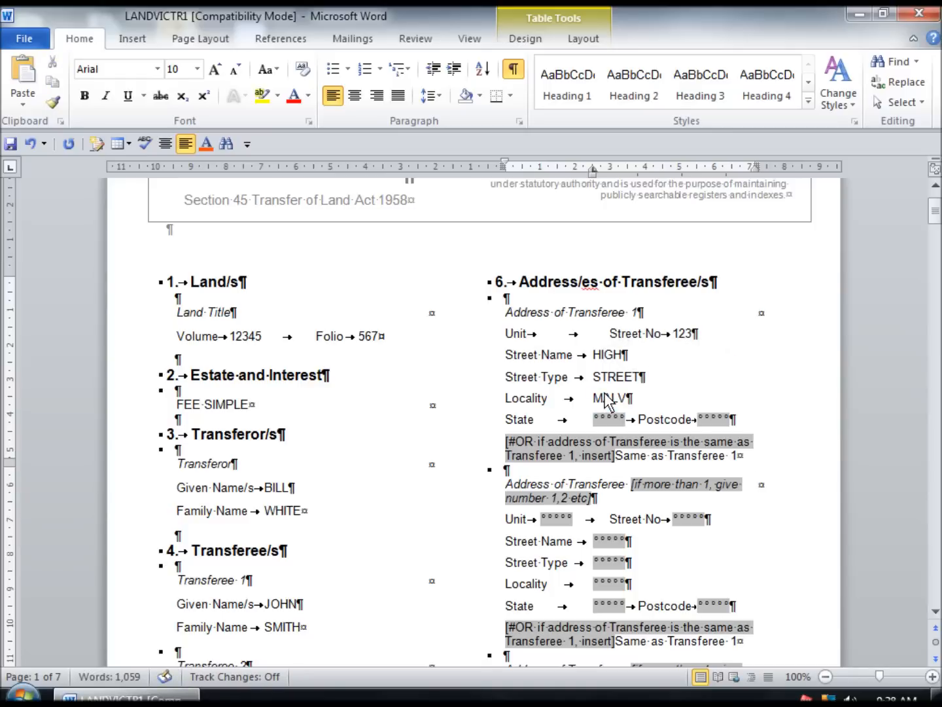
pyautogui.click(609, 420)
pyautogui.write('VIC')
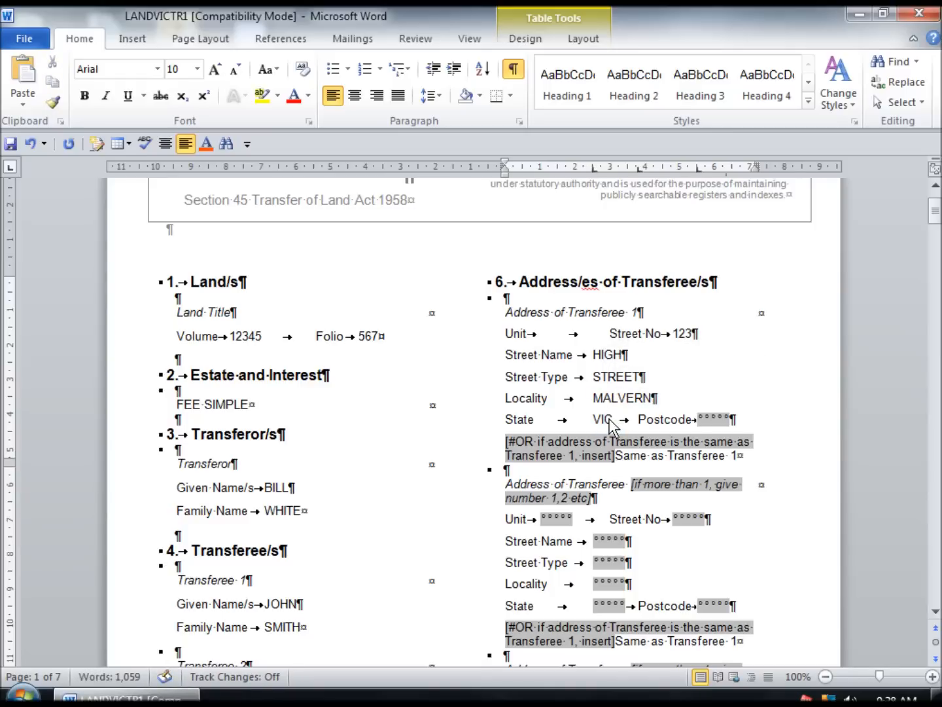
pyautogui.click(714, 420)
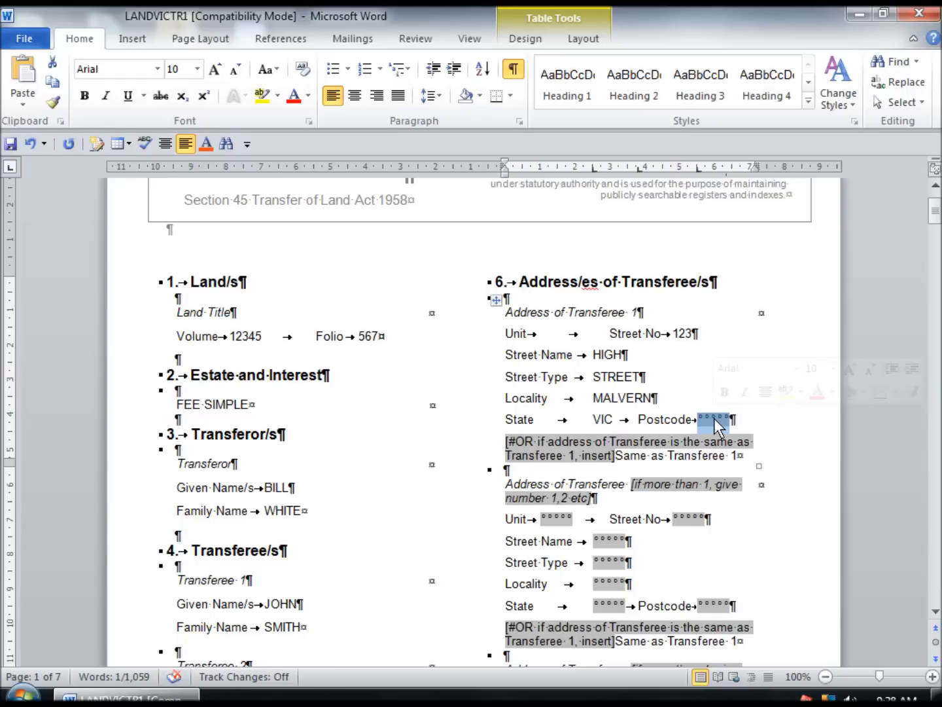
pyautogui.write('3144')
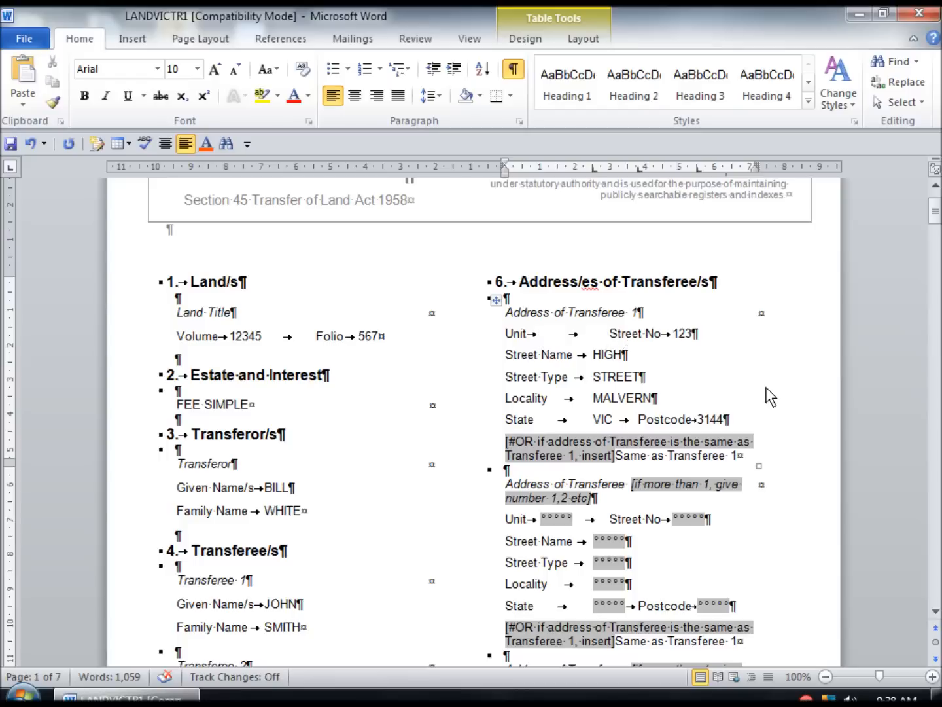
# Step: Delete the "Same as Transferee 1" alternative with its prompt and the leftover blank line from Transferee 1's address block
pyautogui.scroll(-1, 766, 397)
pyautogui.moveTo(561, 405); pyautogui.dragTo(739, 424)
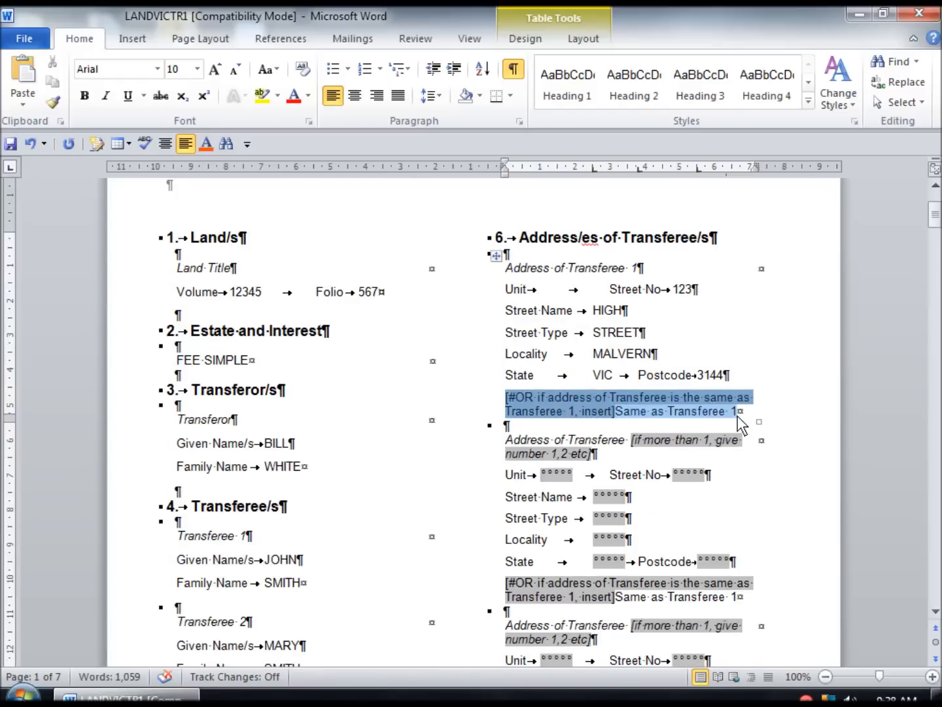
pyautogui.press('Delete')
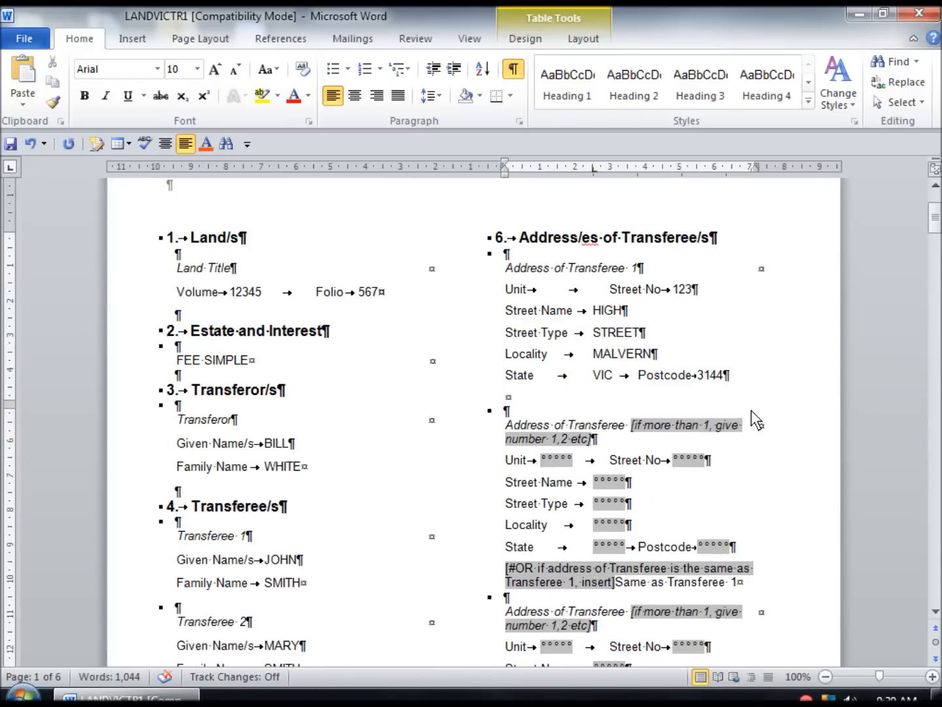
pyautogui.press('Delete')
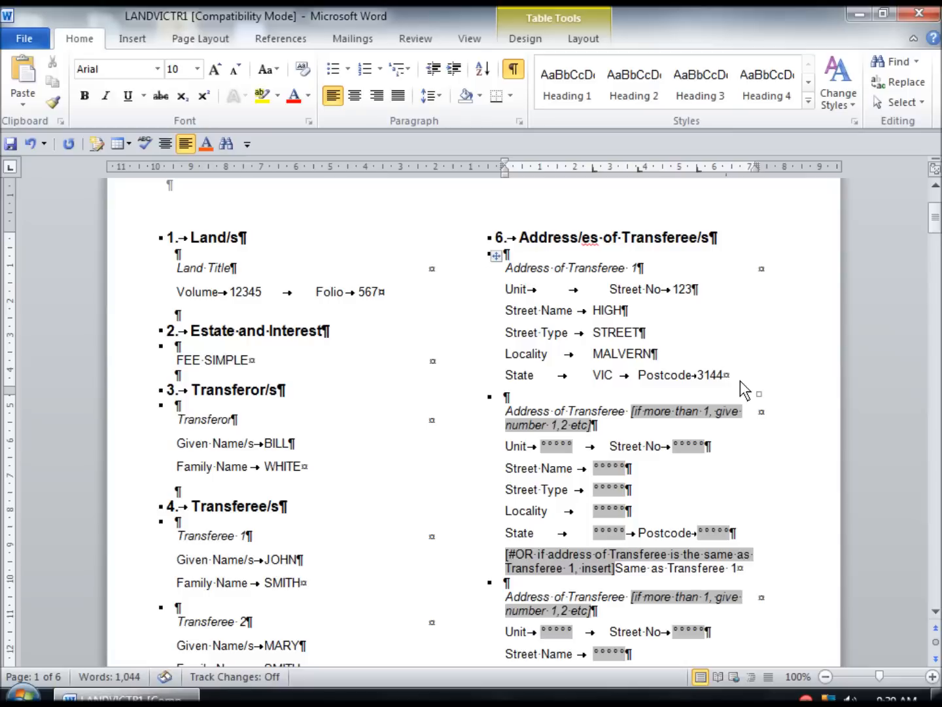
# Step: Number the second Address of Transferee block 2 and reduce it to "Same as Transferee 1", deleting its blank address fields and prompt
pyautogui.click(679, 411)
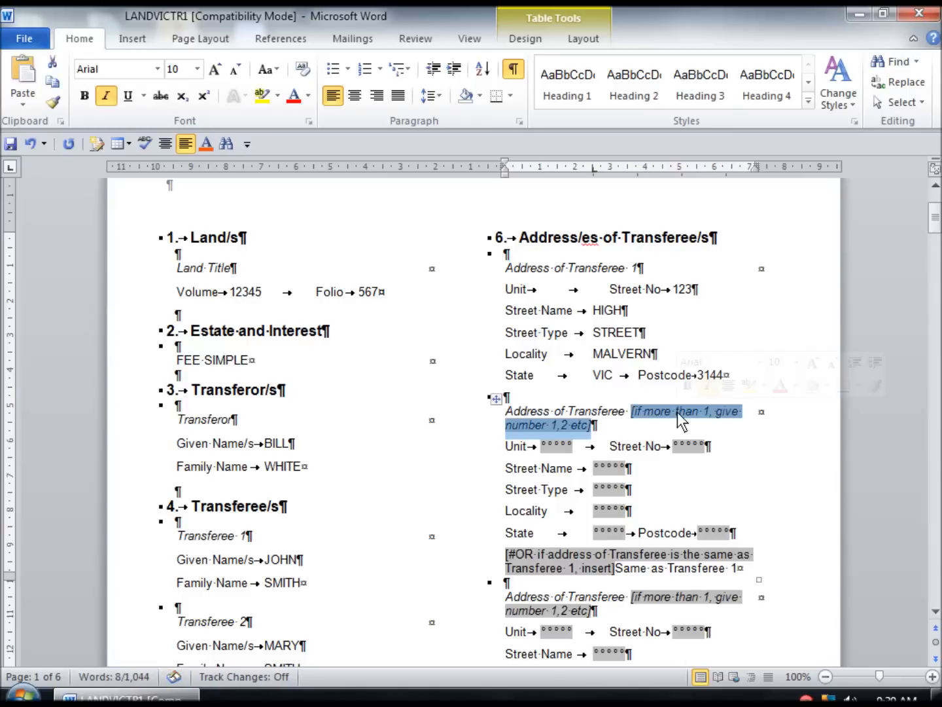
pyautogui.write('2')
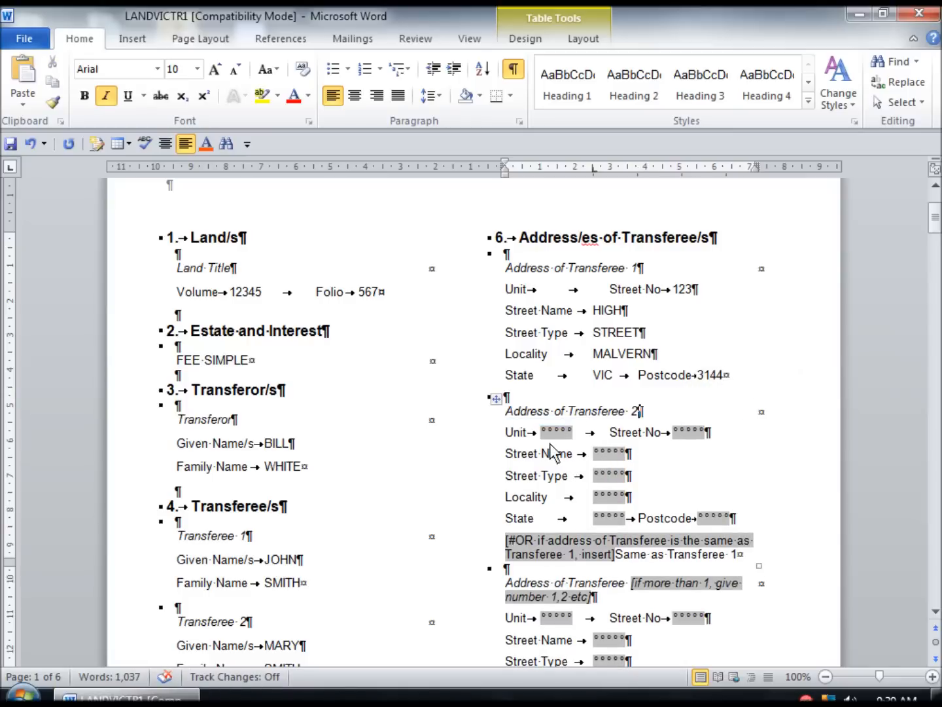
pyautogui.scroll(-1, 312, 602)
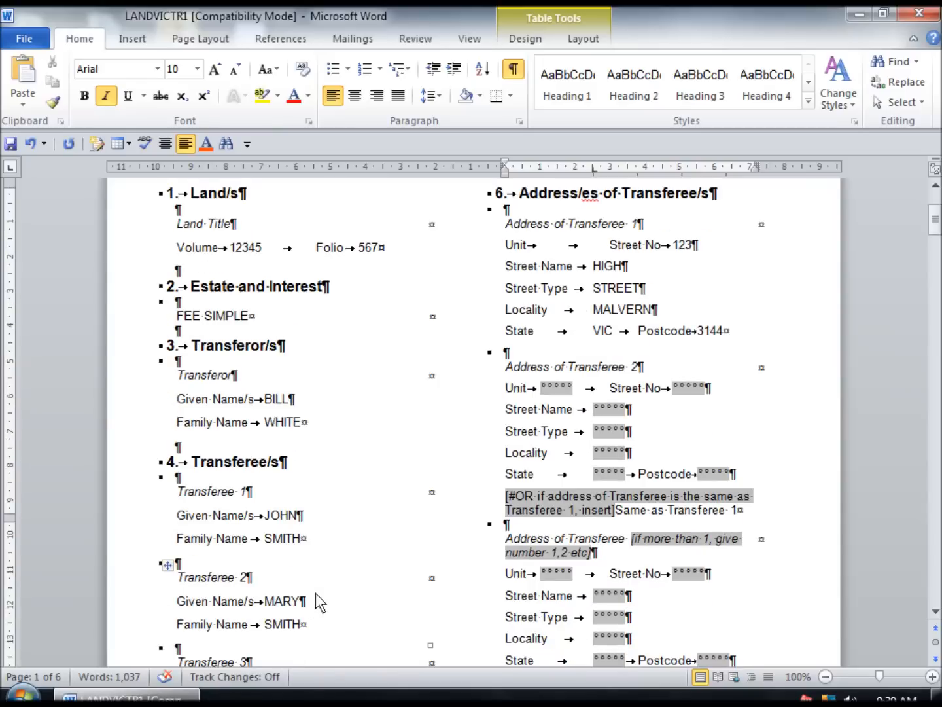
pyautogui.scroll(1, 491, 443)
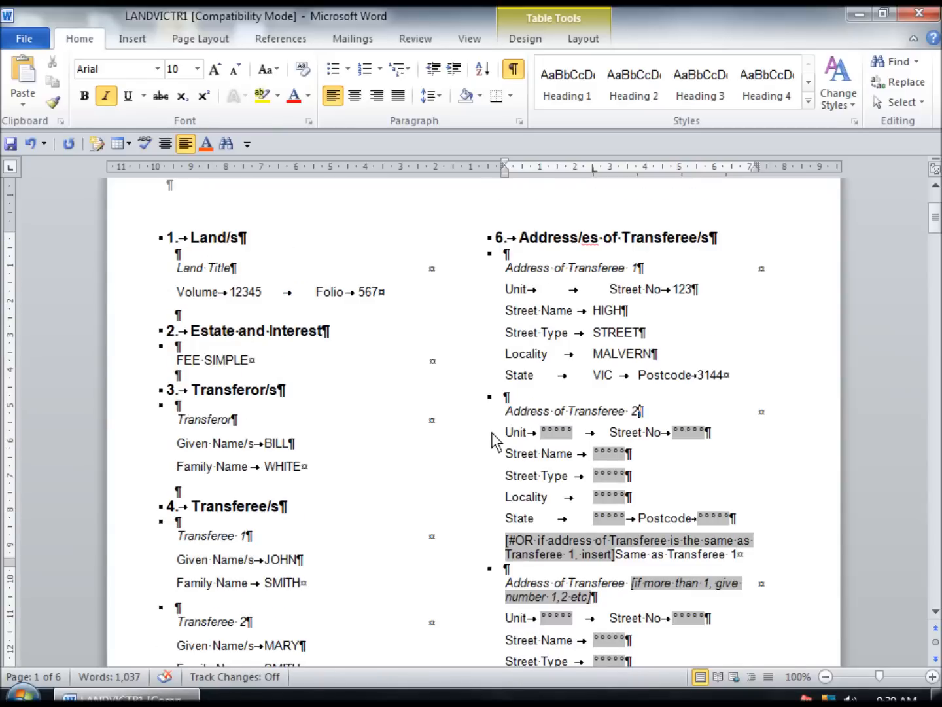
pyautogui.moveTo(507, 434); pyautogui.dragTo(740, 521)
pyautogui.press('Delete')
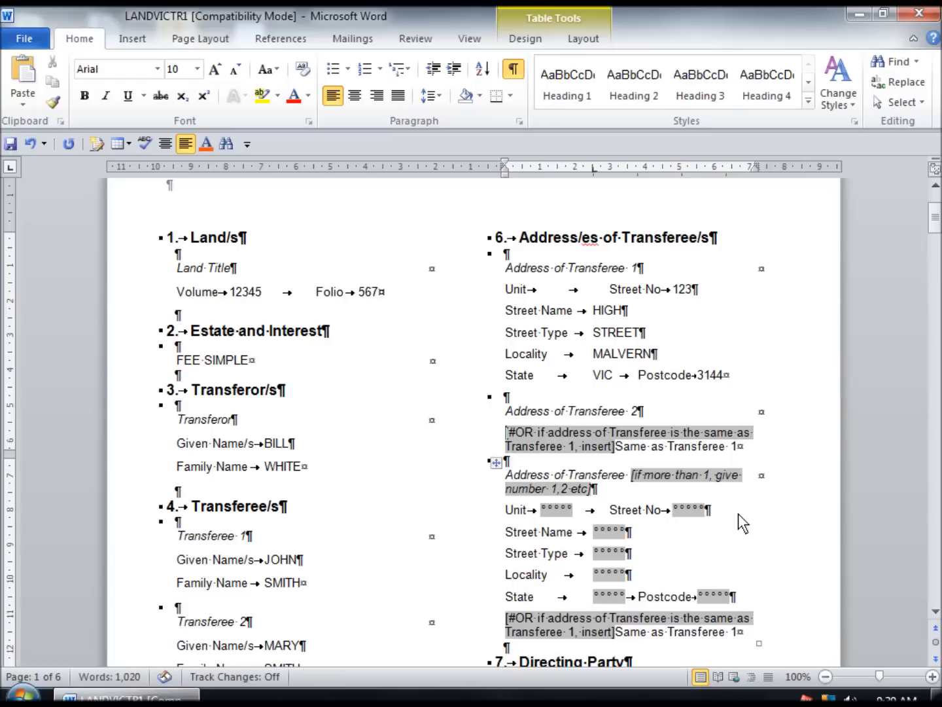
pyautogui.moveTo(506, 432); pyautogui.dragTo(585, 446)
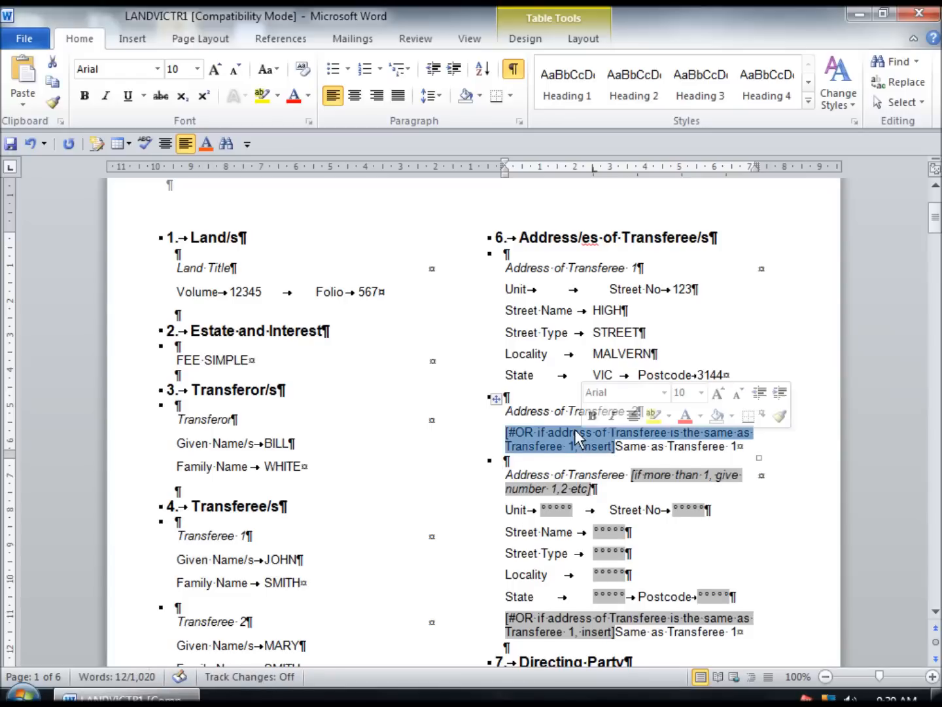
pyautogui.press('Delete')
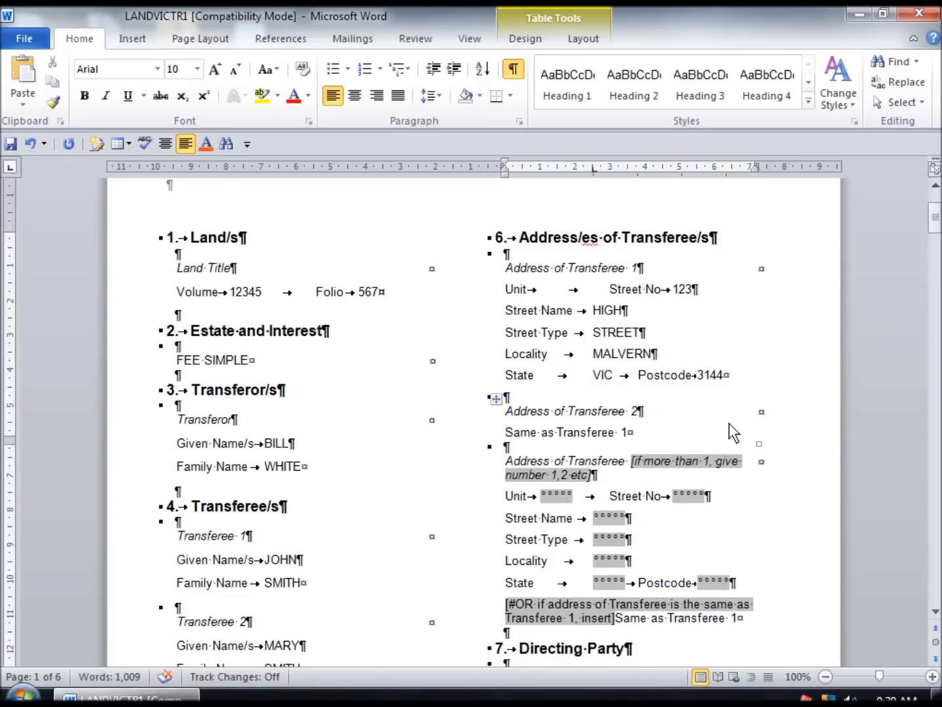
# Step: Number the third Address of Transferee block 3 and clear its Unit placeholder
pyautogui.scroll(-2, 729, 423)
pyautogui.click(687, 367)
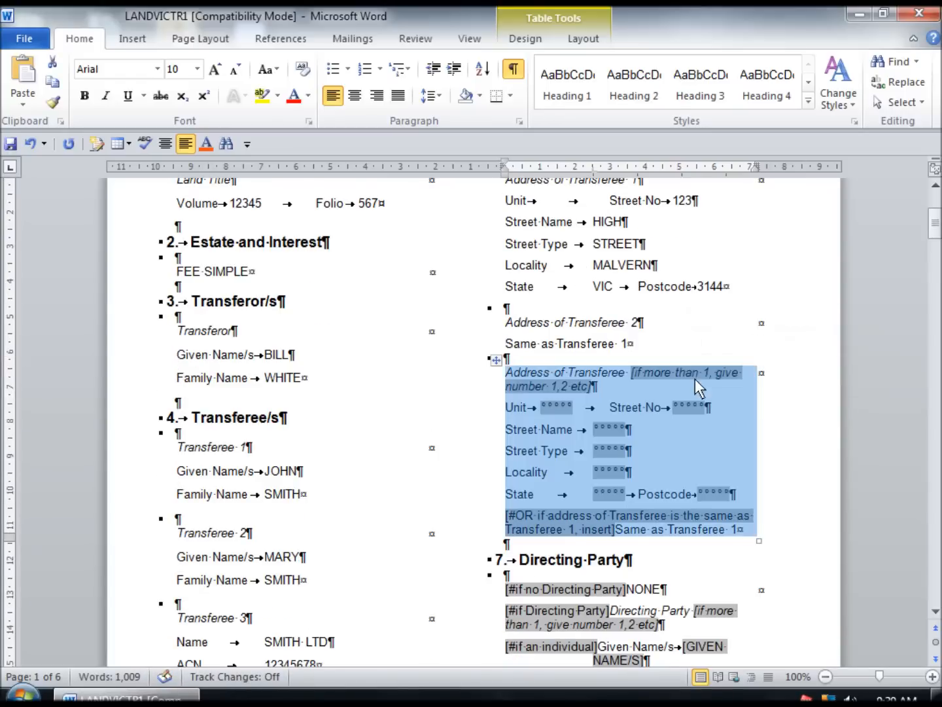
pyautogui.click(790, 375)
pyautogui.click(682, 382)
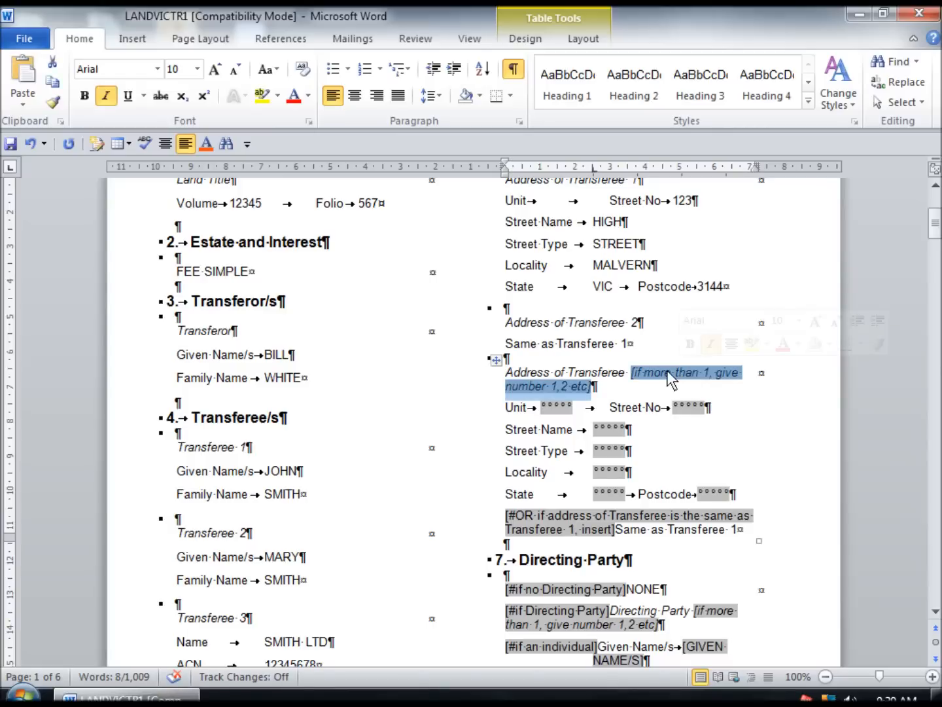
pyautogui.write('3¶')
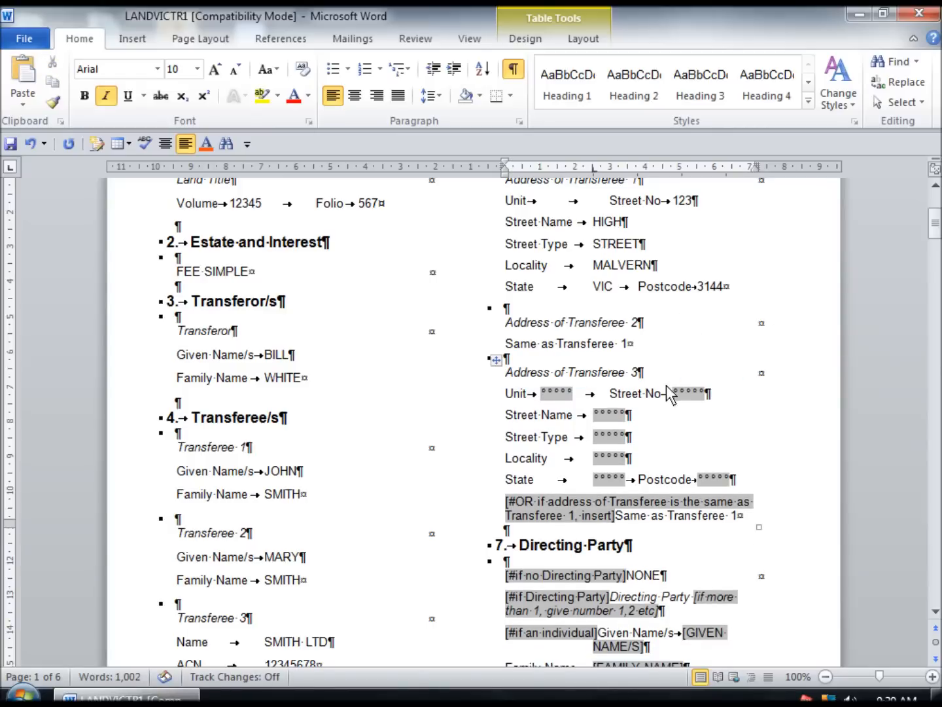
pyautogui.click(546, 397)
pyautogui.press('Delete')
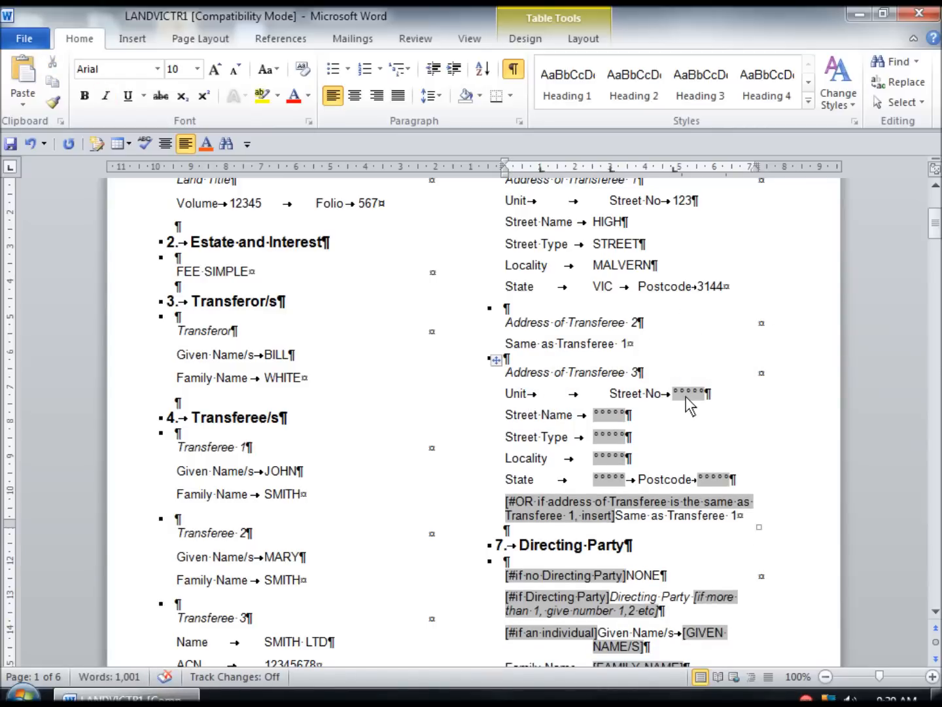
# Step: Fill in the street number, street name and street type in Transferee 3's address
pyautogui.click(686, 396)
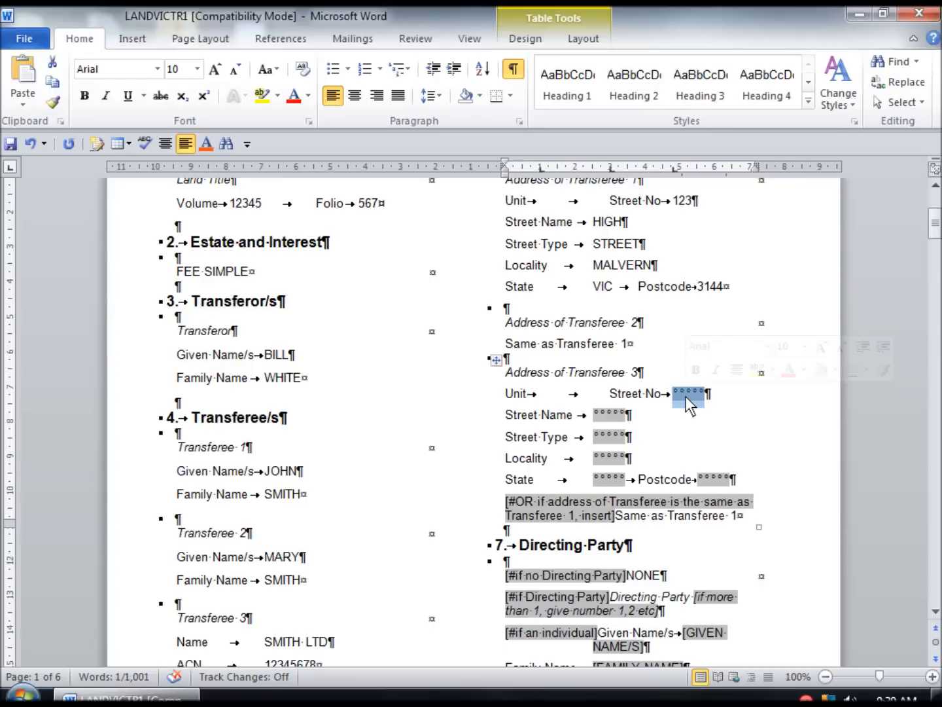
pyautogui.write('10')
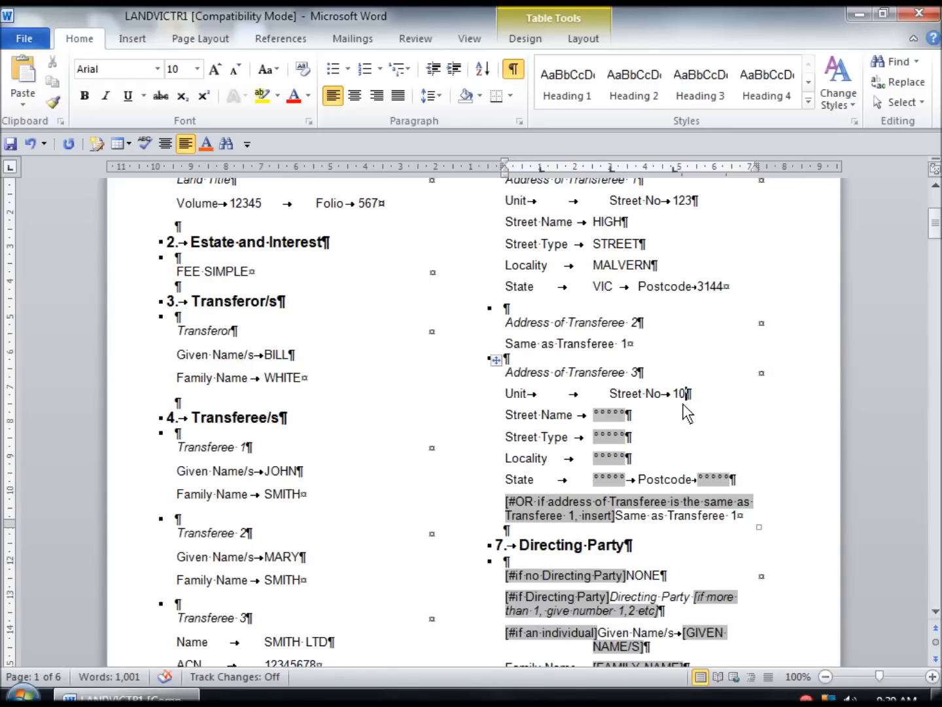
pyautogui.click(614, 416)
pyautogui.write('C')
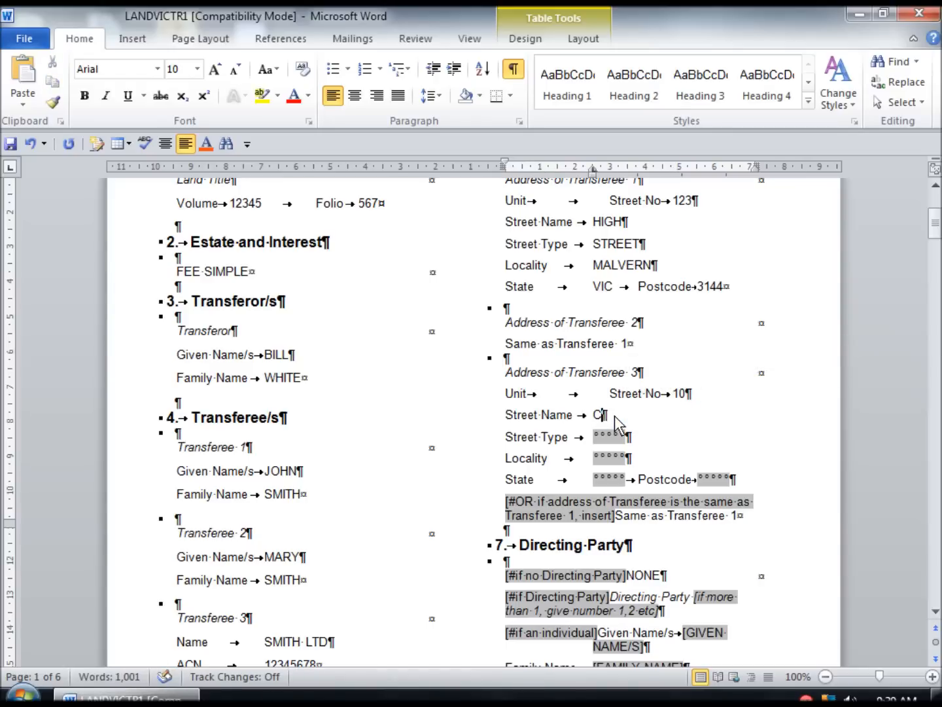
pyautogui.write('OLLINS')
pyautogui.click(609, 437)
pyautogui.write('REET')
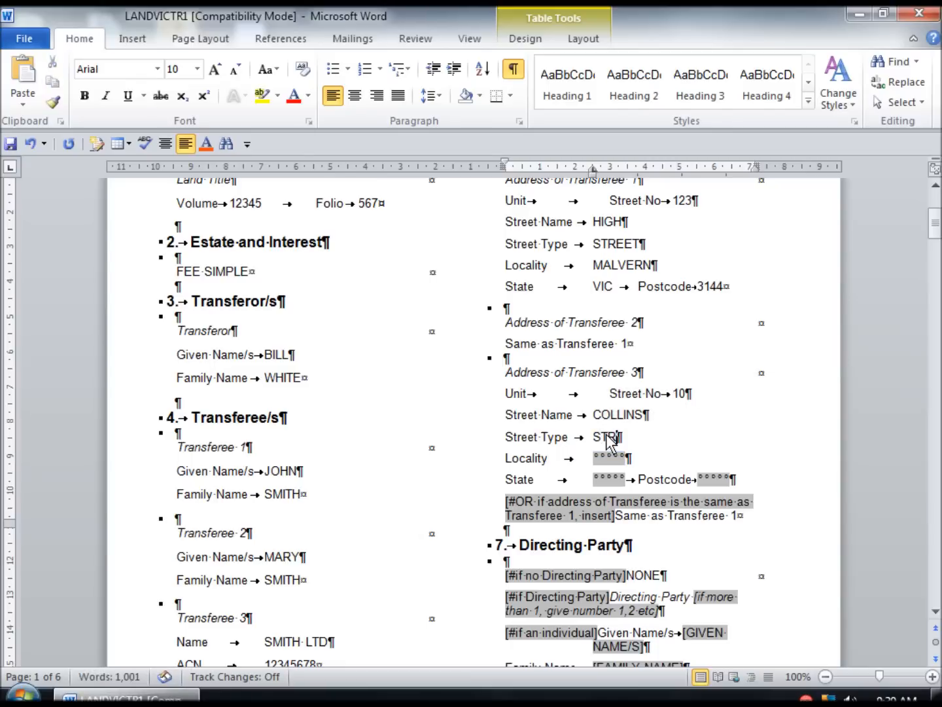
# Step: Fill in the locality, state and postcode in Transferee 3's address
pyautogui.click(596, 457)
pyautogui.write('MELBOURNE')
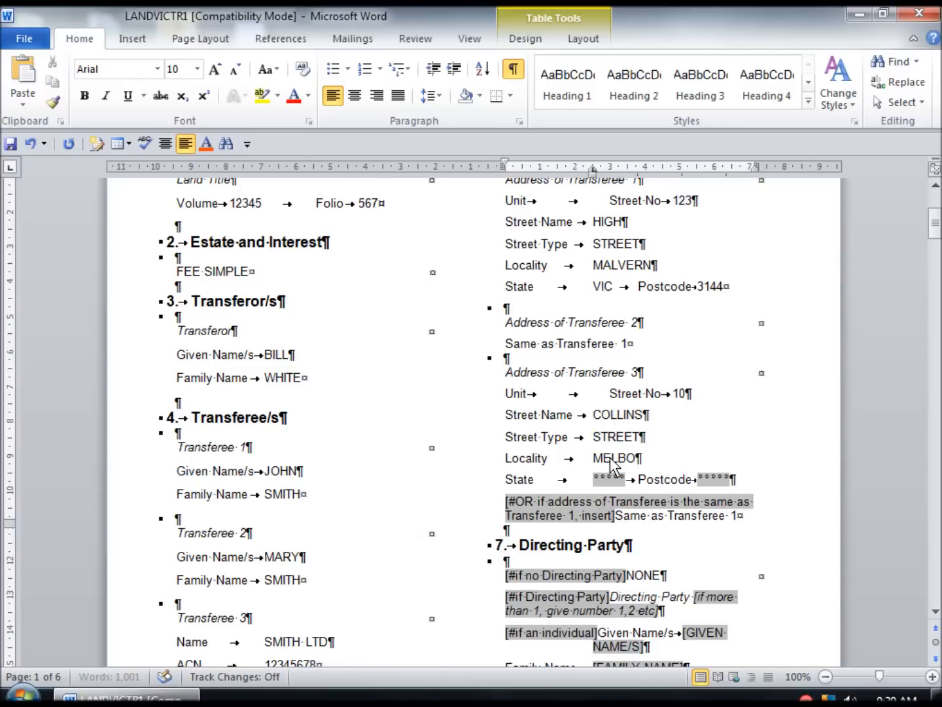
pyautogui.click(612, 480)
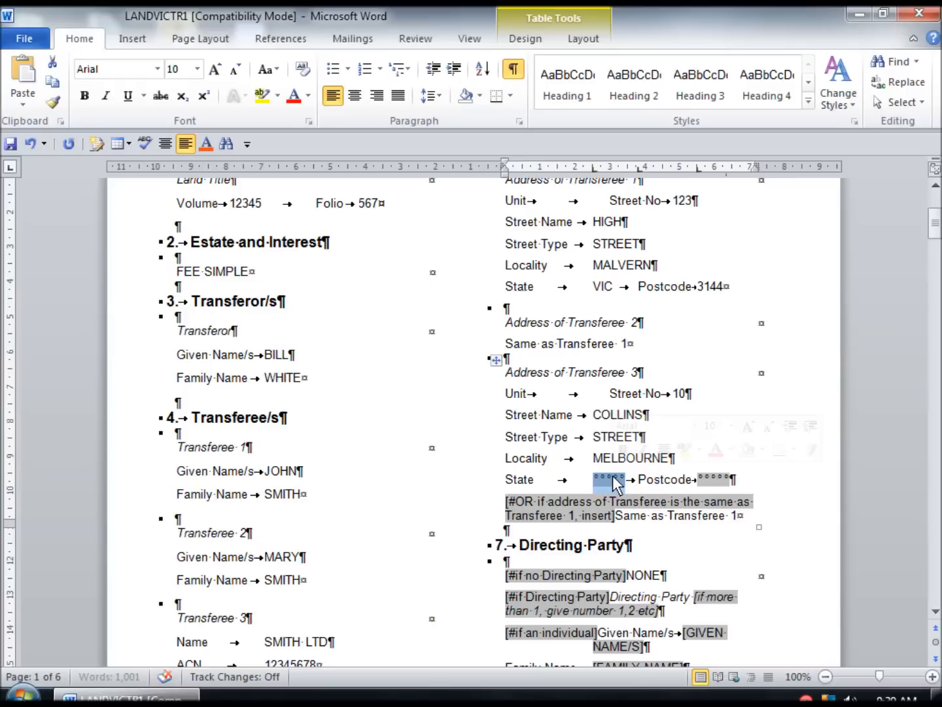
pyautogui.write('VIC')
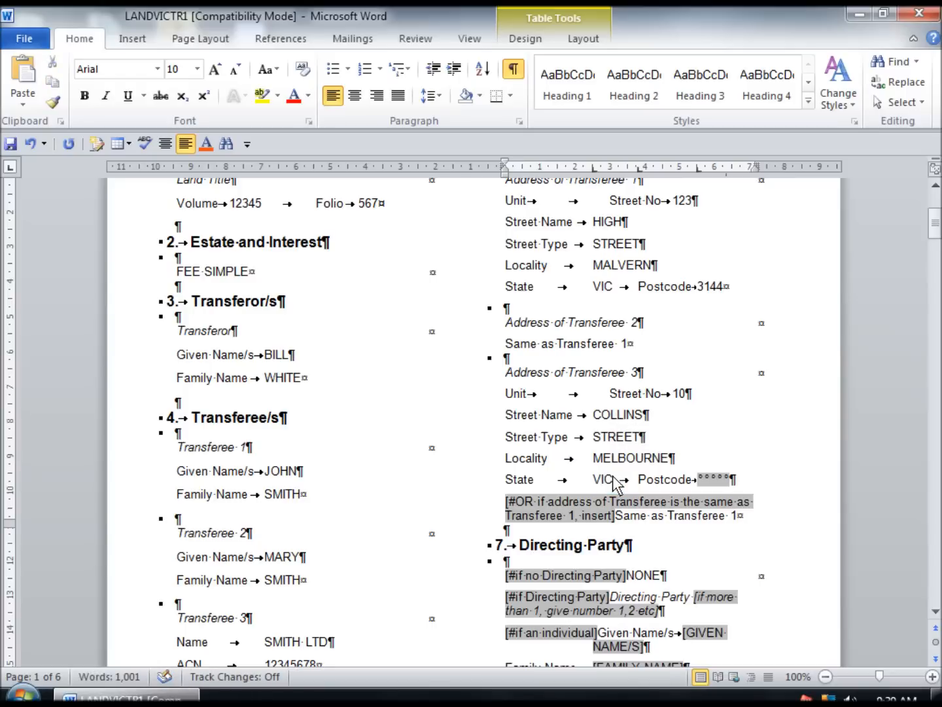
pyautogui.click(715, 479)
pyautogui.write('3000')
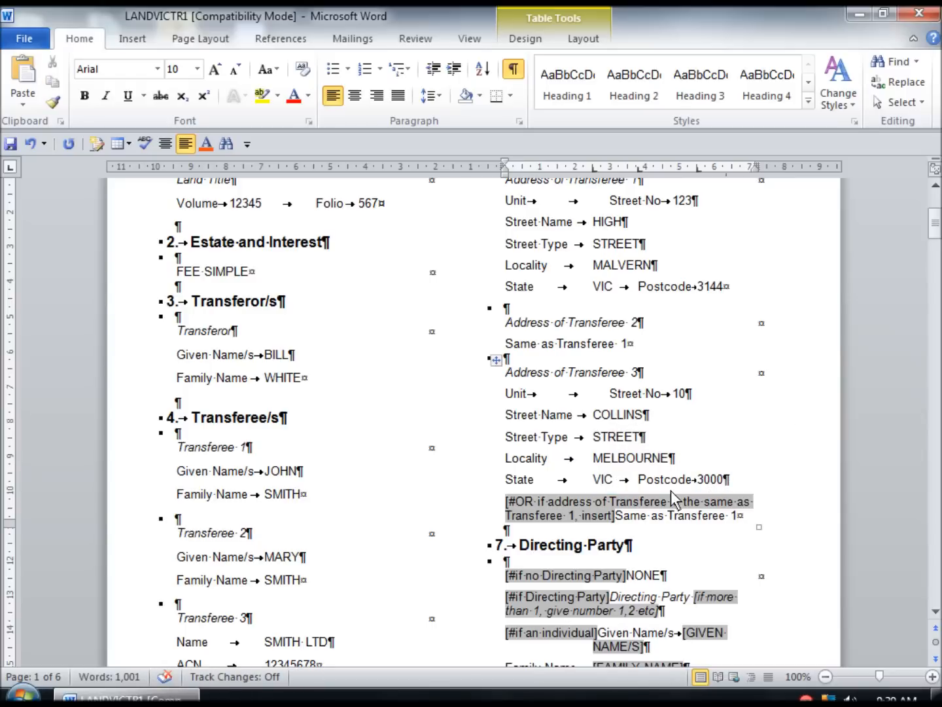
# Step: Delete the "Same as Transferee 1" alternative with its prompt and the leftover blank line from Transferee 3's address block
pyautogui.moveTo(675, 500); pyautogui.dragTo(736, 521)
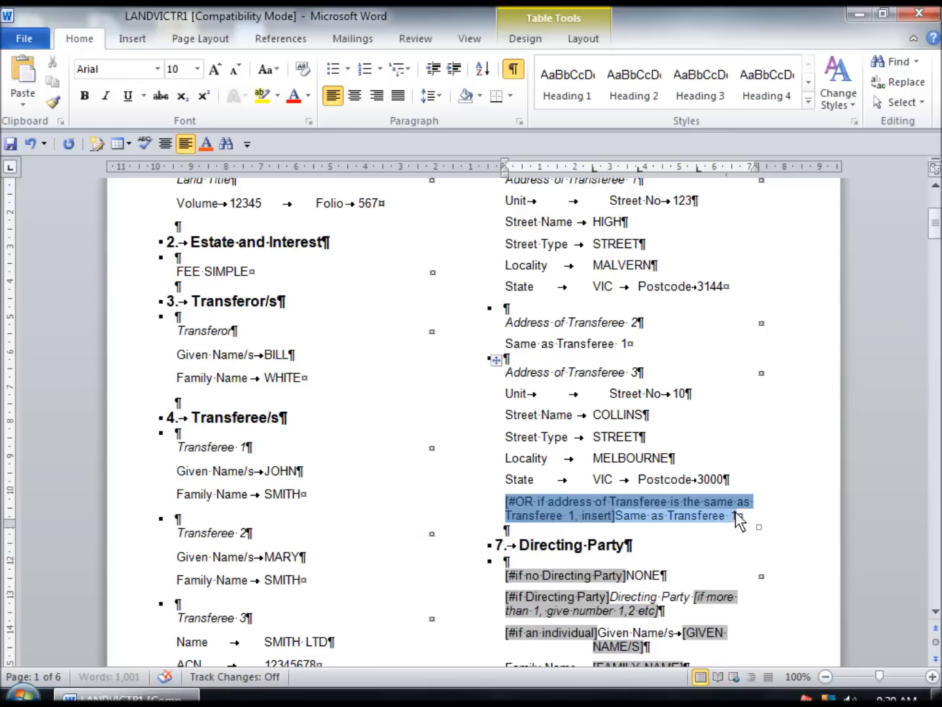
pyautogui.press('Delete')
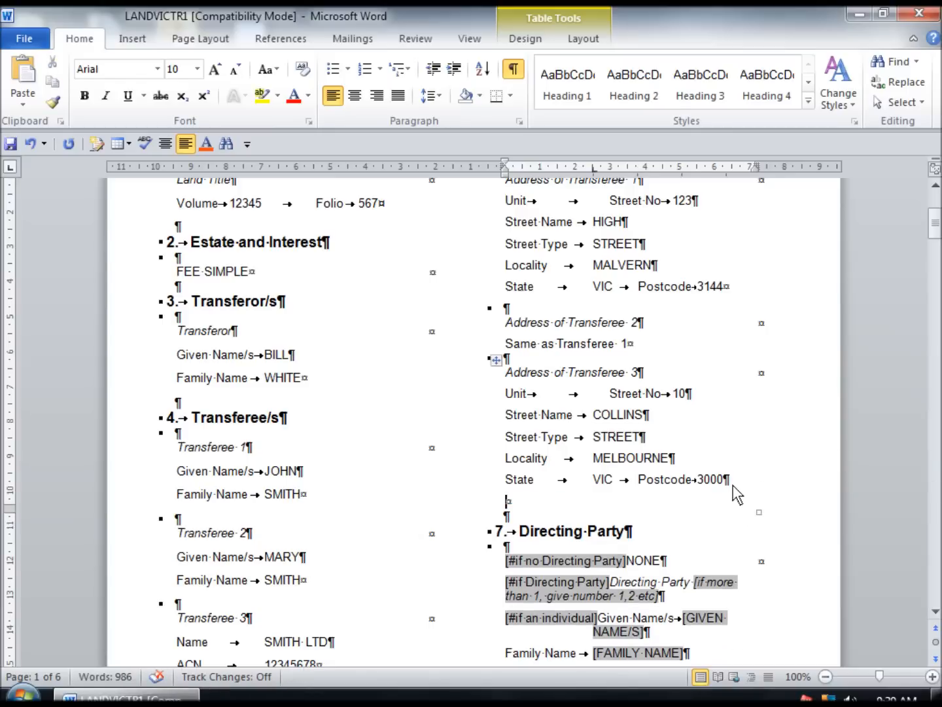
pyautogui.press('Delete')
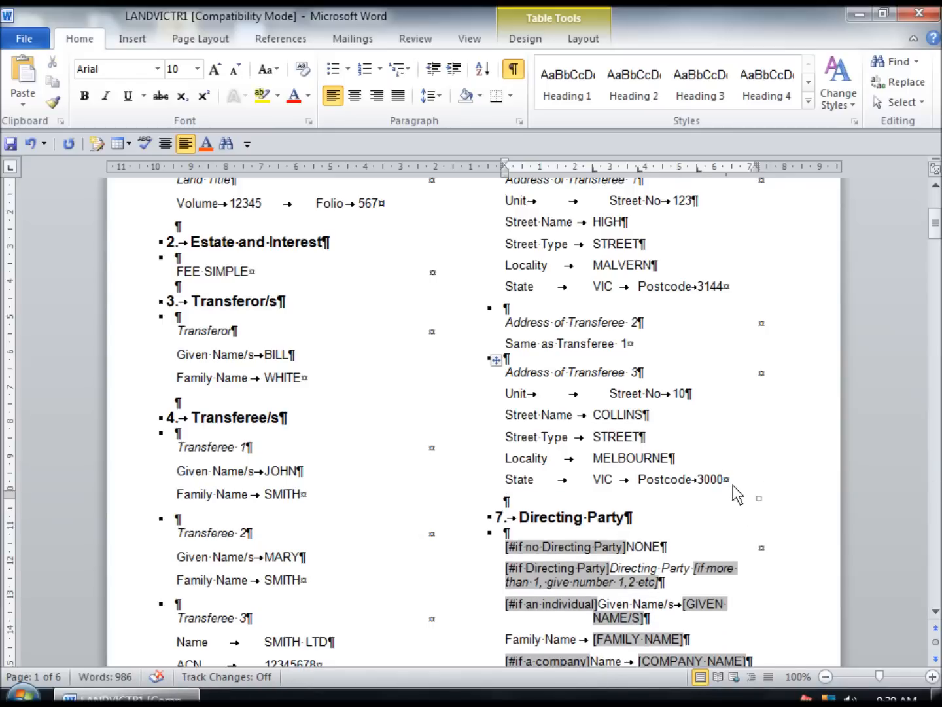
# Step: Reduce section 7 Directing Party to NONE, deleting its prompt, the individual and company alternatives and the leftover blank line
pyautogui.scroll(-3, 733, 485)
pyautogui.scroll(-2, 736, 495)
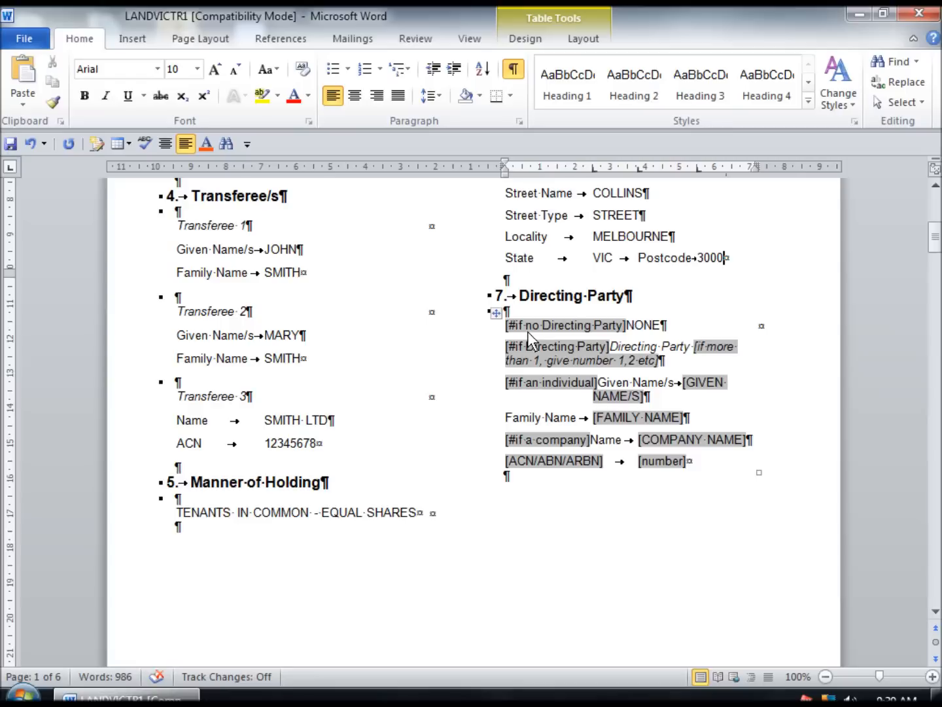
pyautogui.doubleClick(544, 325)
pyautogui.press('Delete')
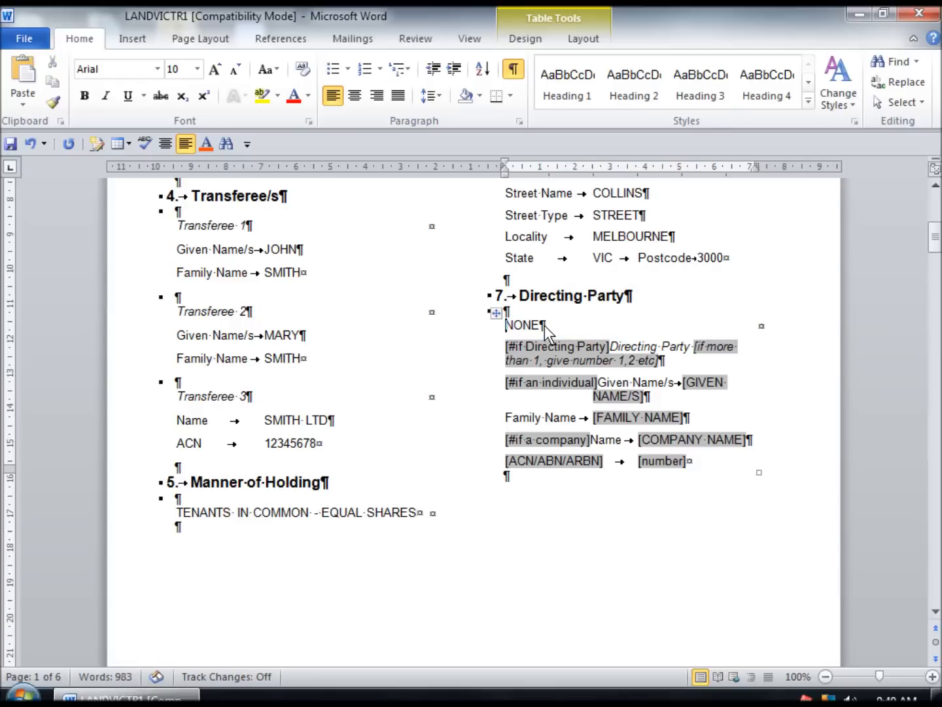
pyautogui.moveTo(565, 328); pyautogui.dragTo(668, 463)
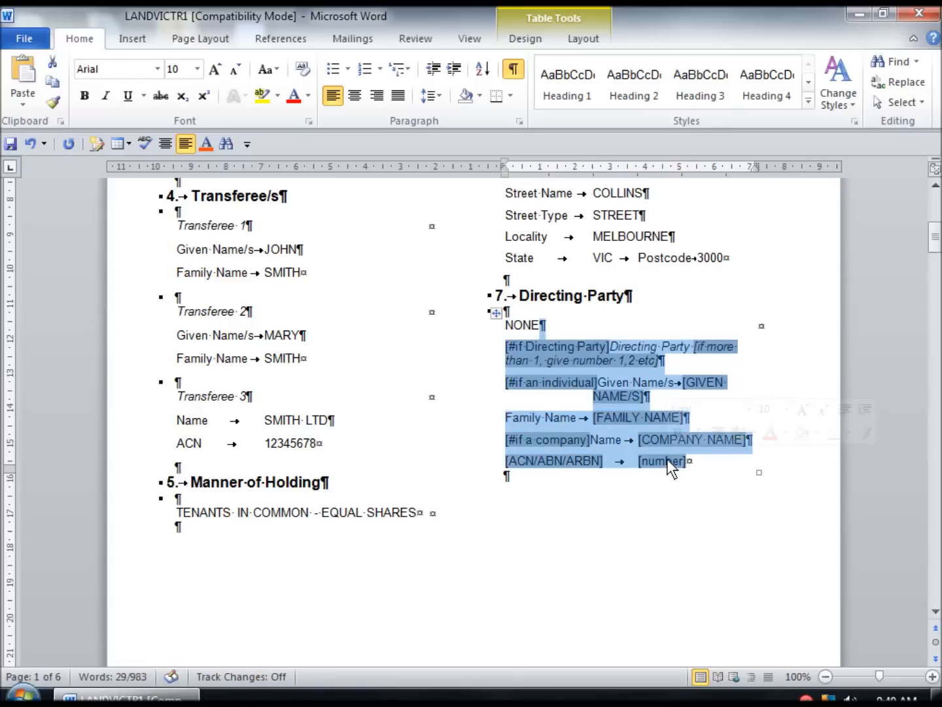
pyautogui.press('Delete')
pyautogui.press('Delete')
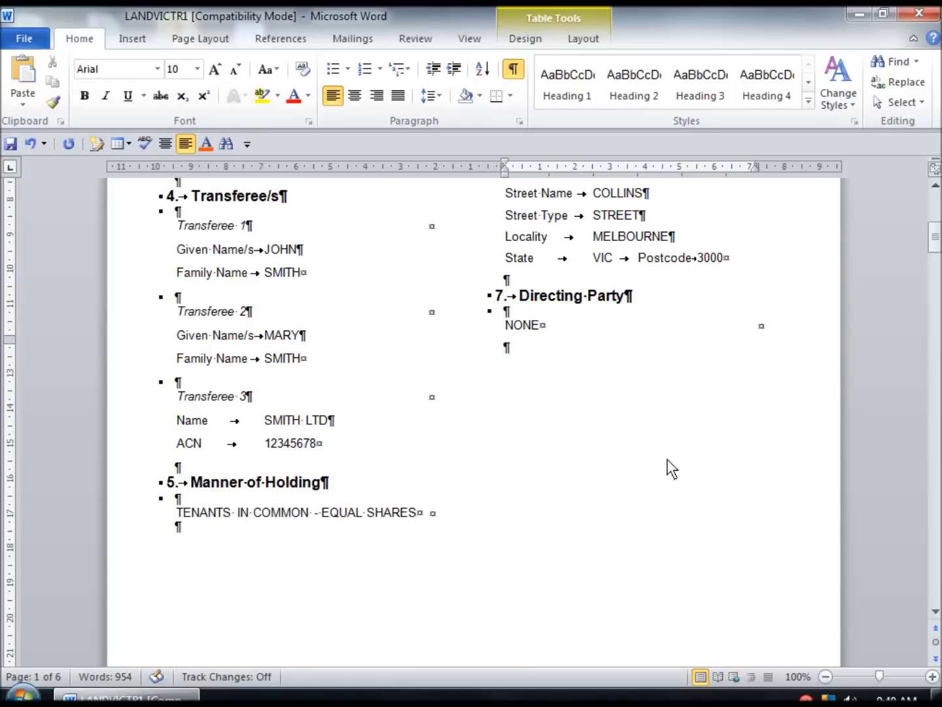
# Step: Remove the monetary consideration prompt in section 8 Consideration and enter $560,000 as the amount
pyautogui.scroll(-20, 672, 469)
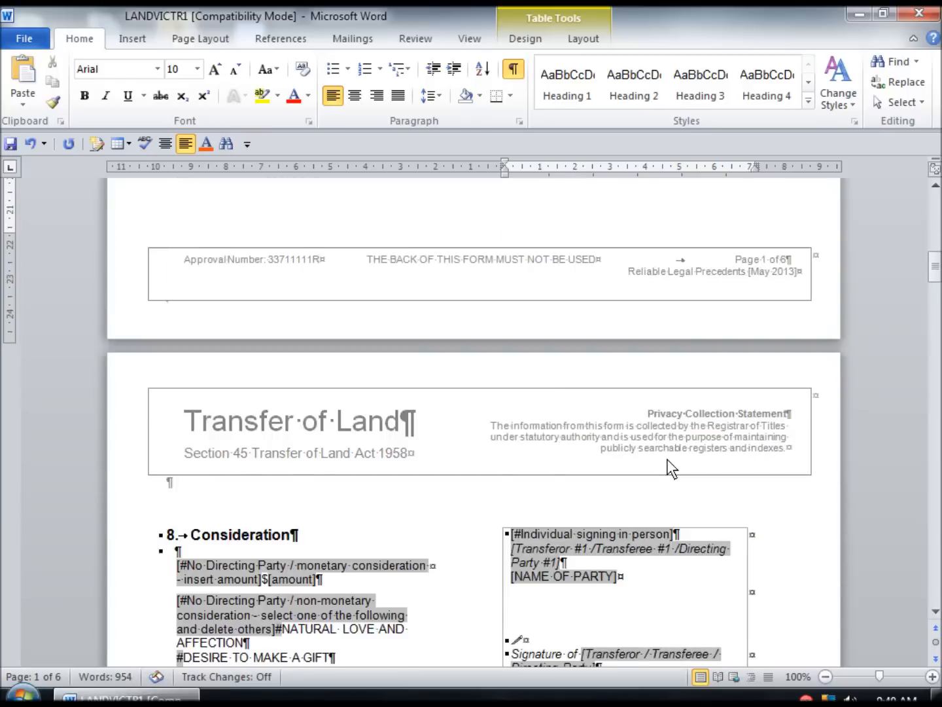
pyautogui.scroll(1, 667, 458)
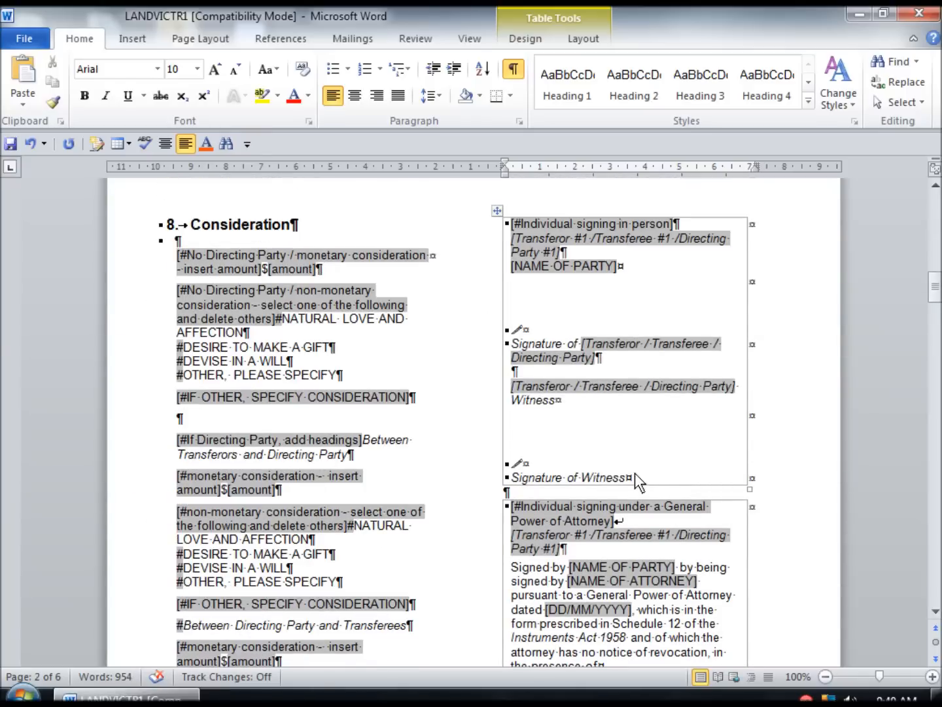
pyautogui.click(215, 261)
pyautogui.press('Delete')
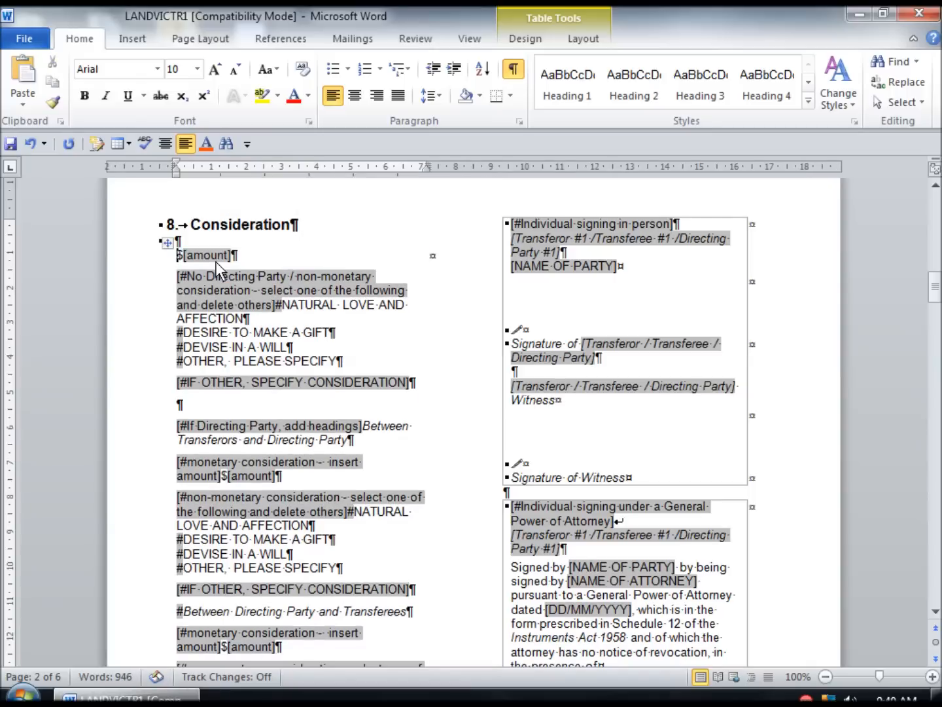
pyautogui.click(209, 257)
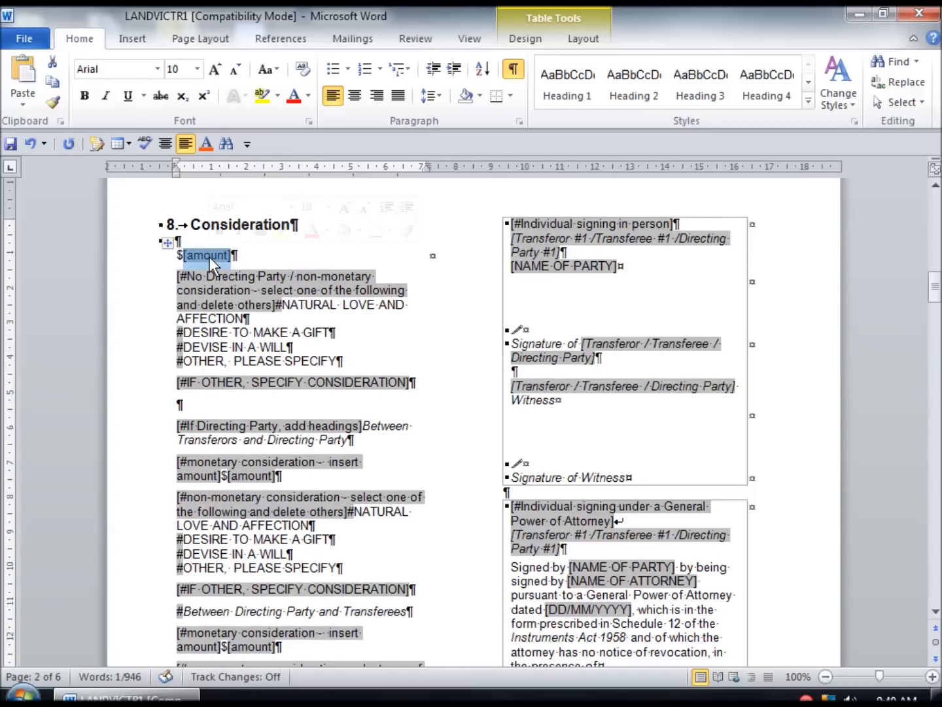
pyautogui.write('56')
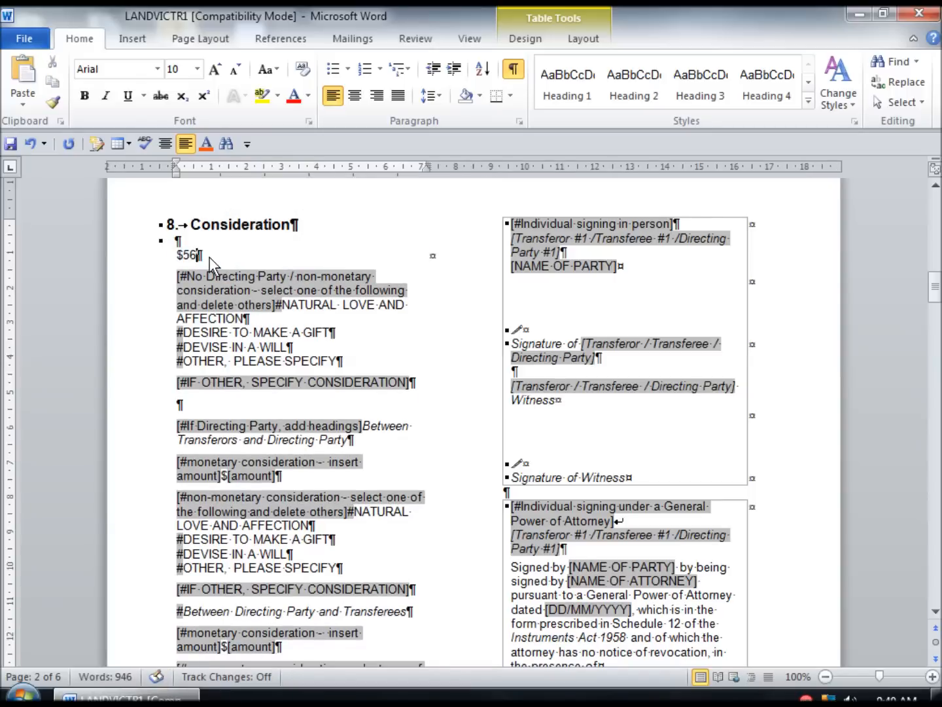
pyautogui.write('0,000')
# Step: Delete all remaining non-monetary and Directing Party options below the amount in section 8 Consideration, along with the leftover blank line
pyautogui.moveTo(209, 285); pyautogui.dragTo(237, 533)
pyautogui.press('Delete')
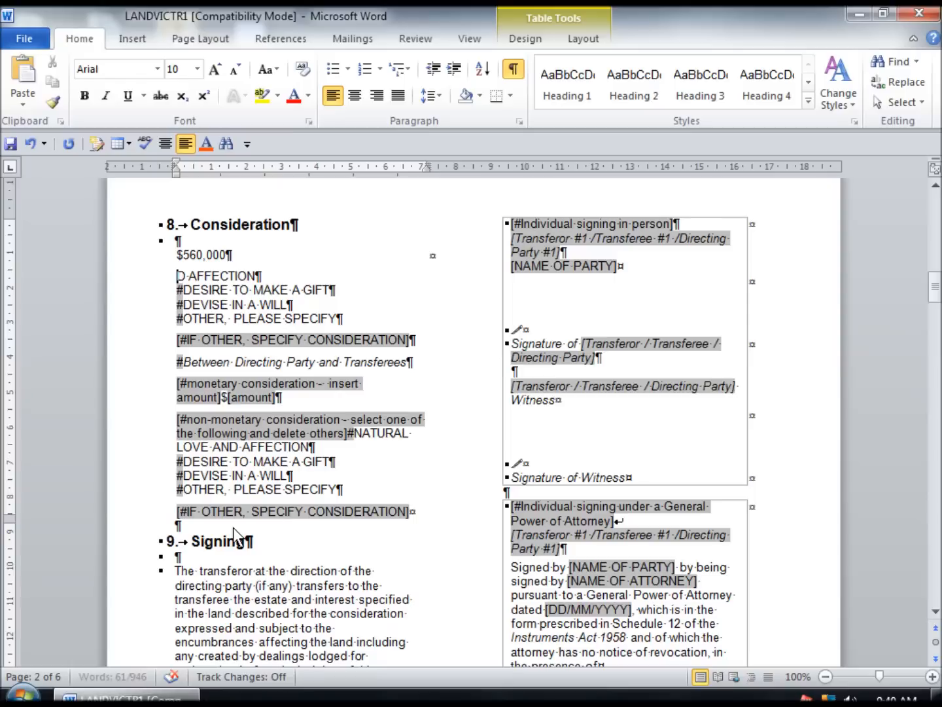
pyautogui.moveTo(177, 276); pyautogui.dragTo(309, 503)
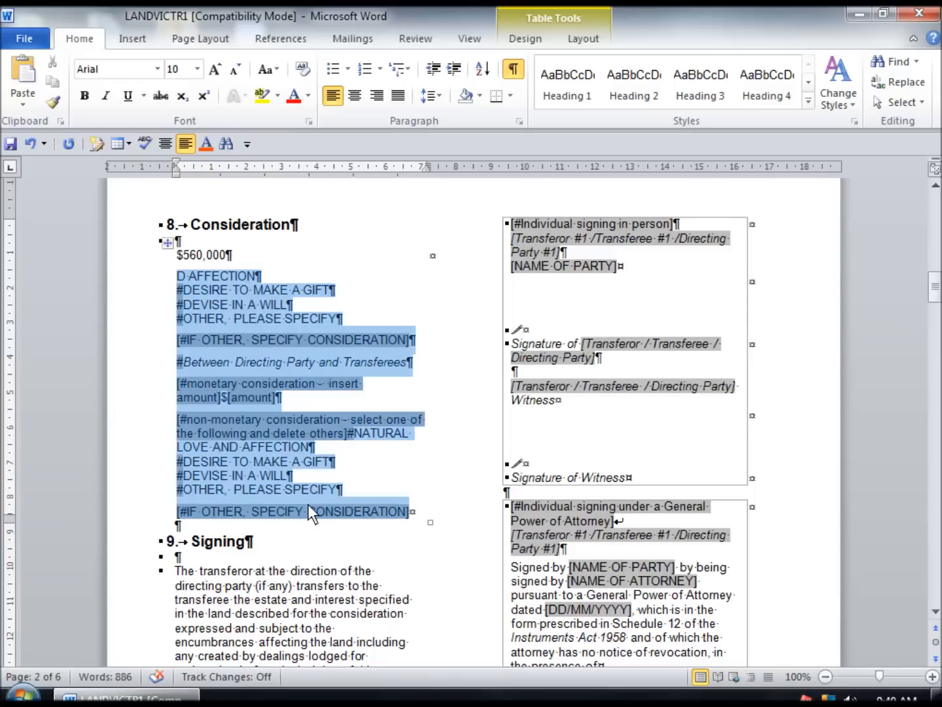
pyautogui.press('Delete')
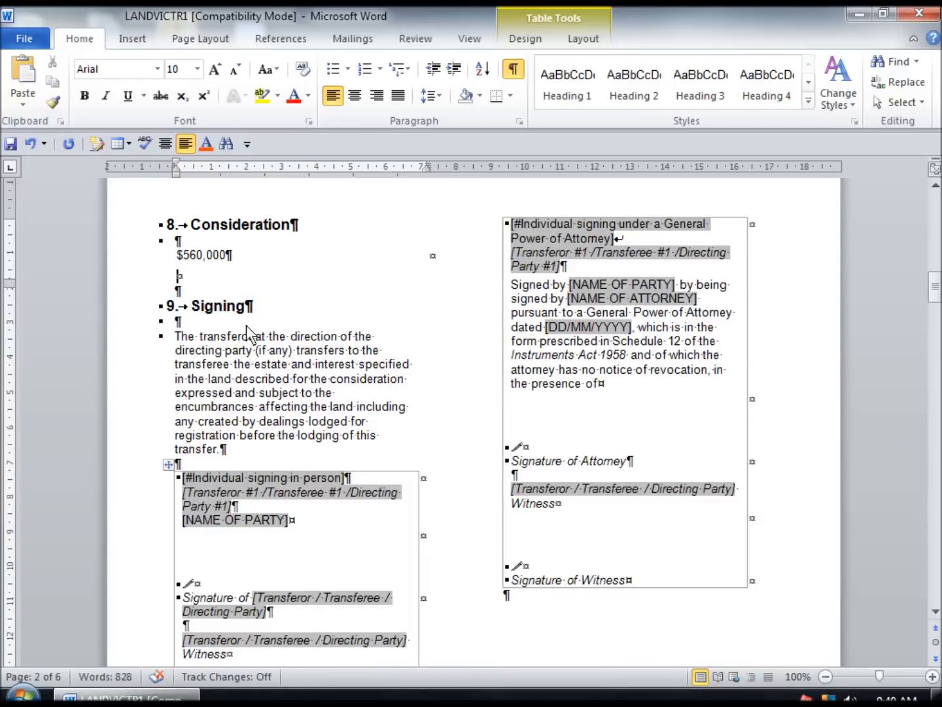
pyautogui.press('BackSpace')
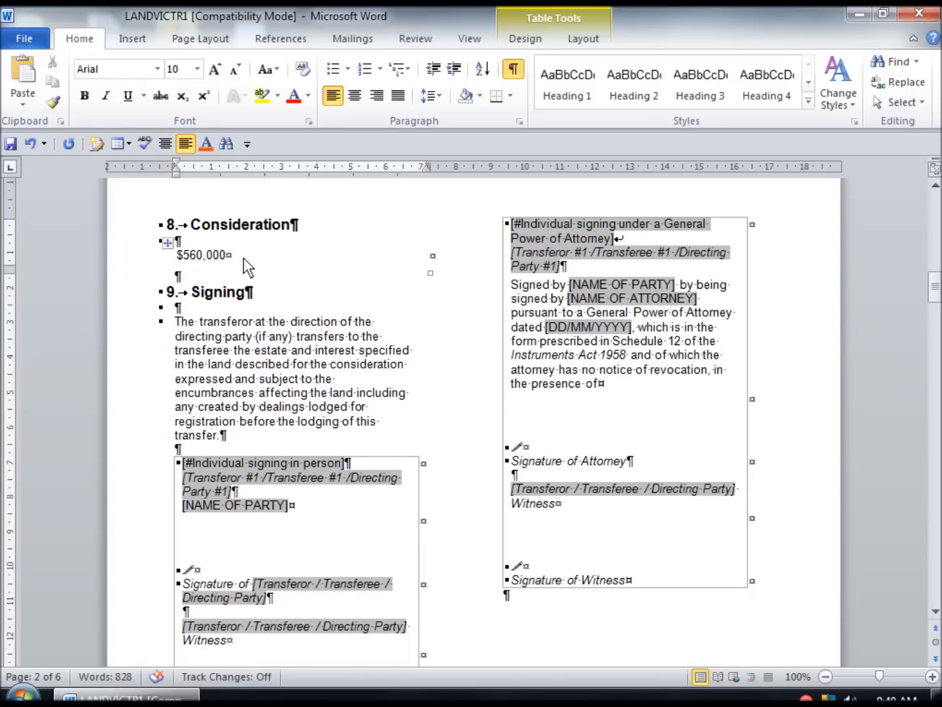
# Step: Examine the individual, power of attorney and company execution options under section 9 Signing
pyautogui.scroll(-3, 243, 258)
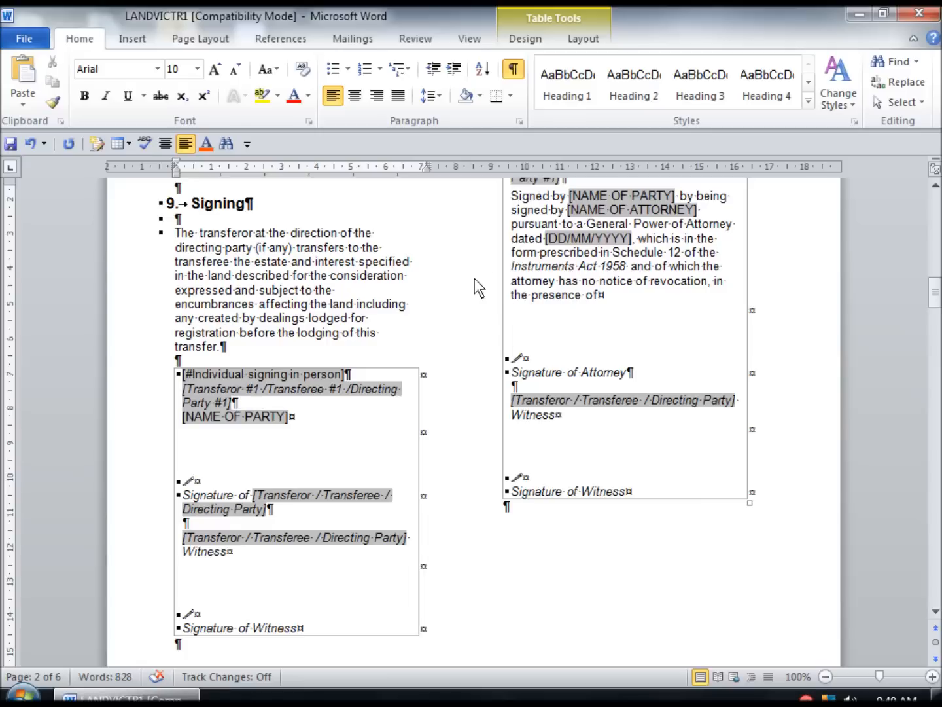
pyautogui.scroll(-20, 479, 288)
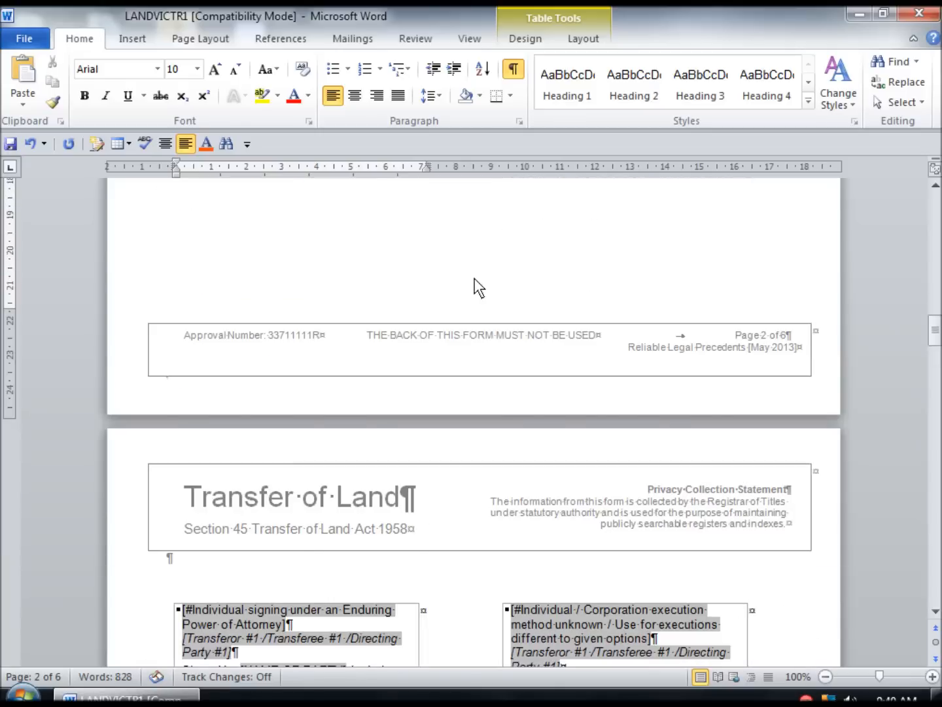
pyautogui.scroll(-20, 479, 288)
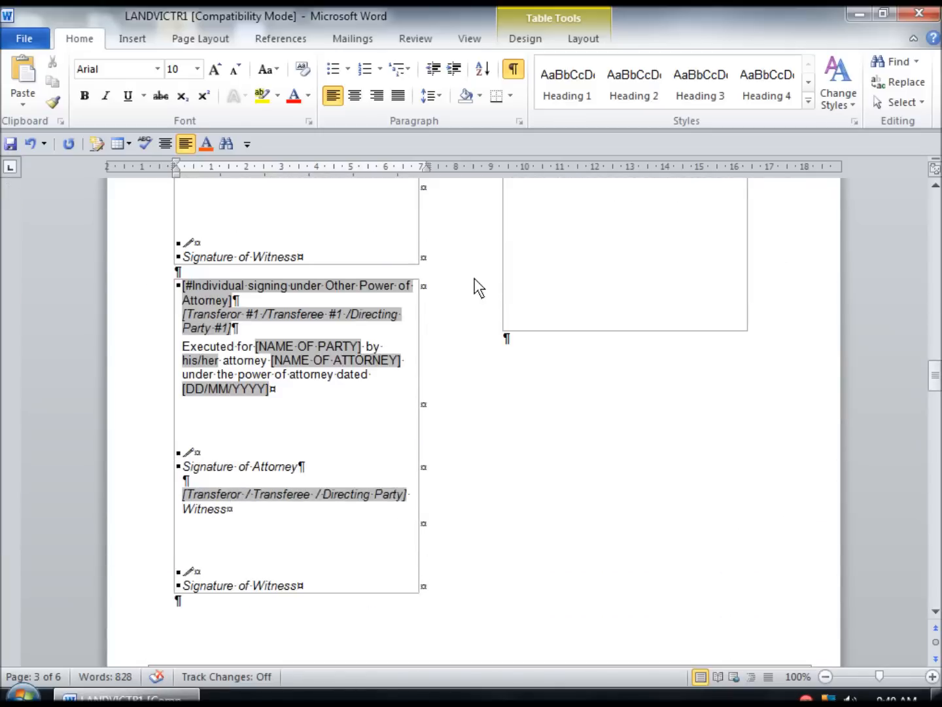
pyautogui.scroll(-15, 479, 288)
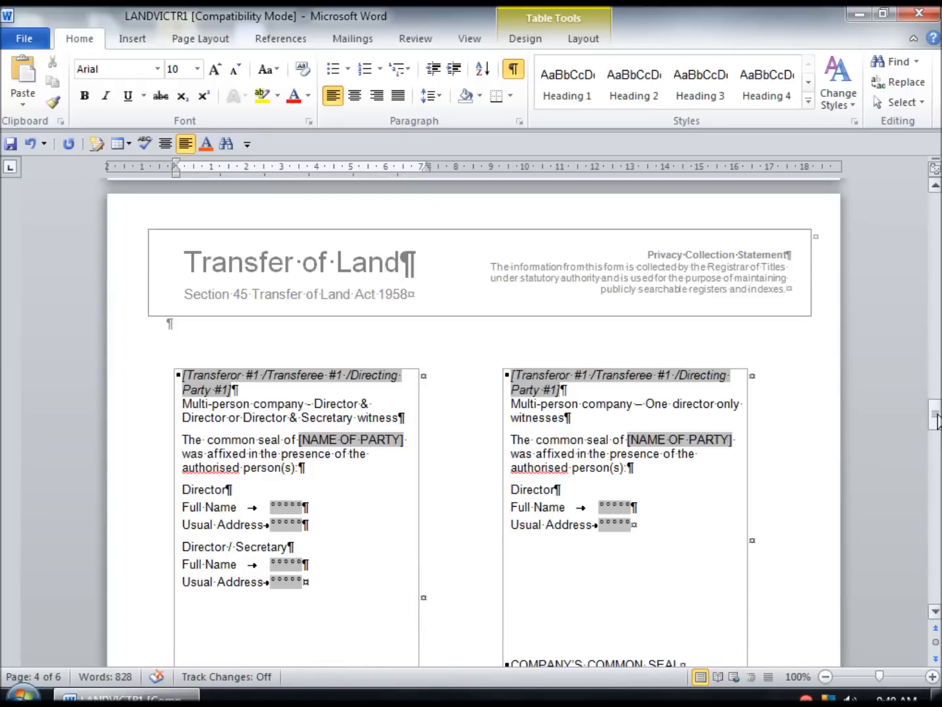
pyautogui.moveTo(937, 420); pyautogui.dragTo(899, 285)
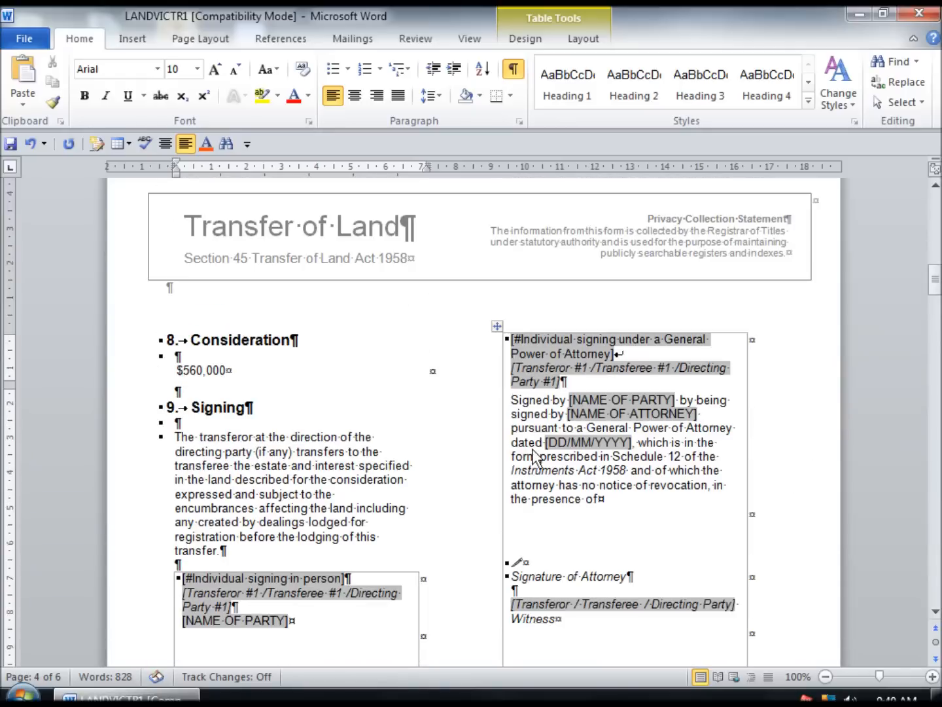
pyautogui.scroll(-1, 533, 458)
pyautogui.scroll(-1, 533, 458)
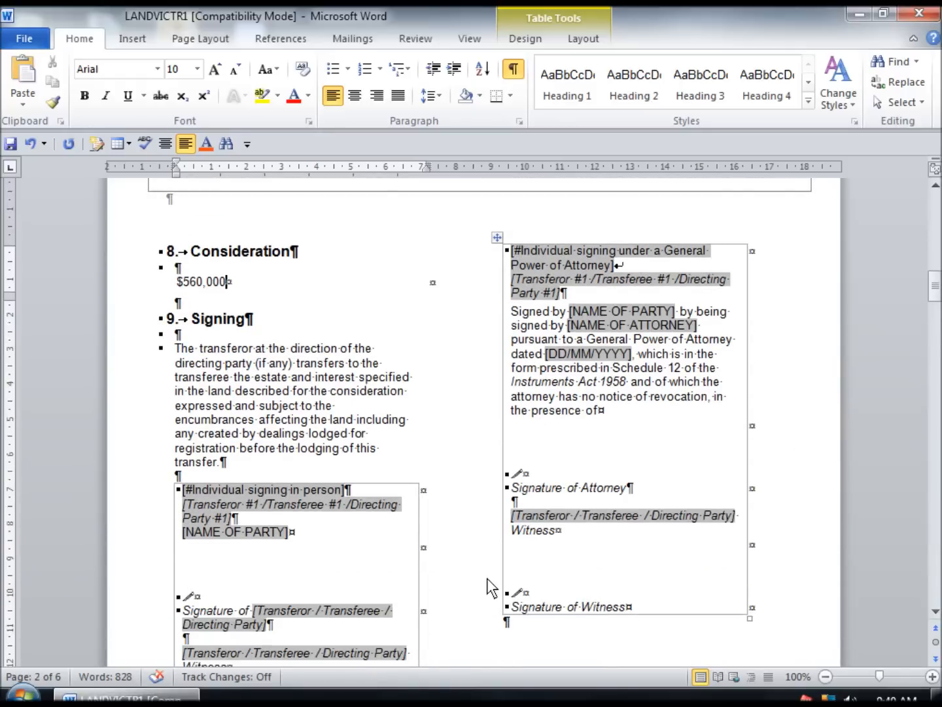
pyautogui.scroll(-3, 269, 604)
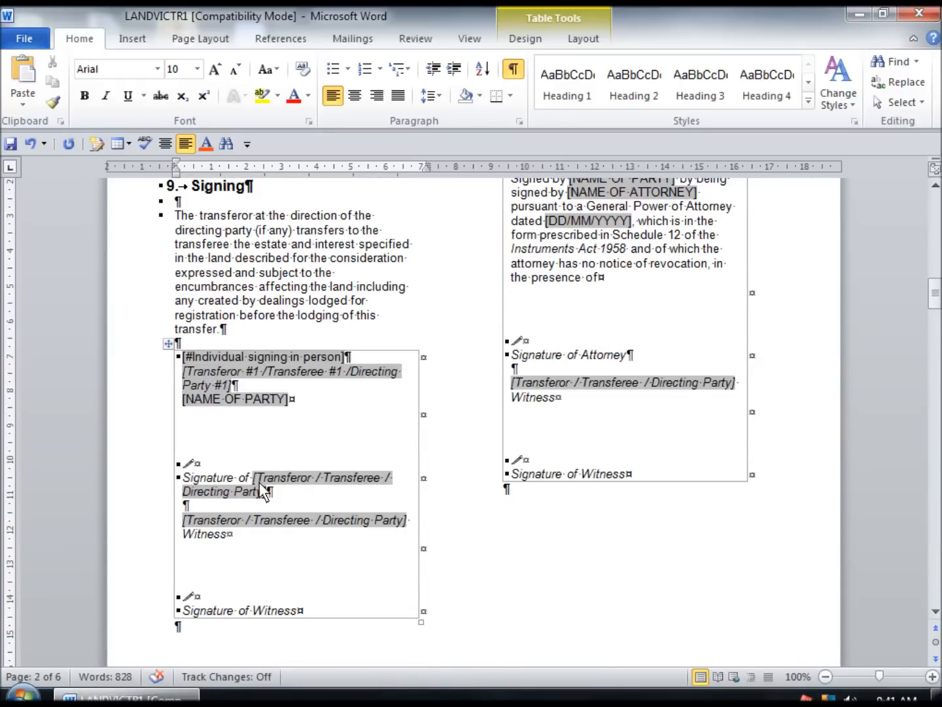
pyautogui.scroll(2, 318, 478)
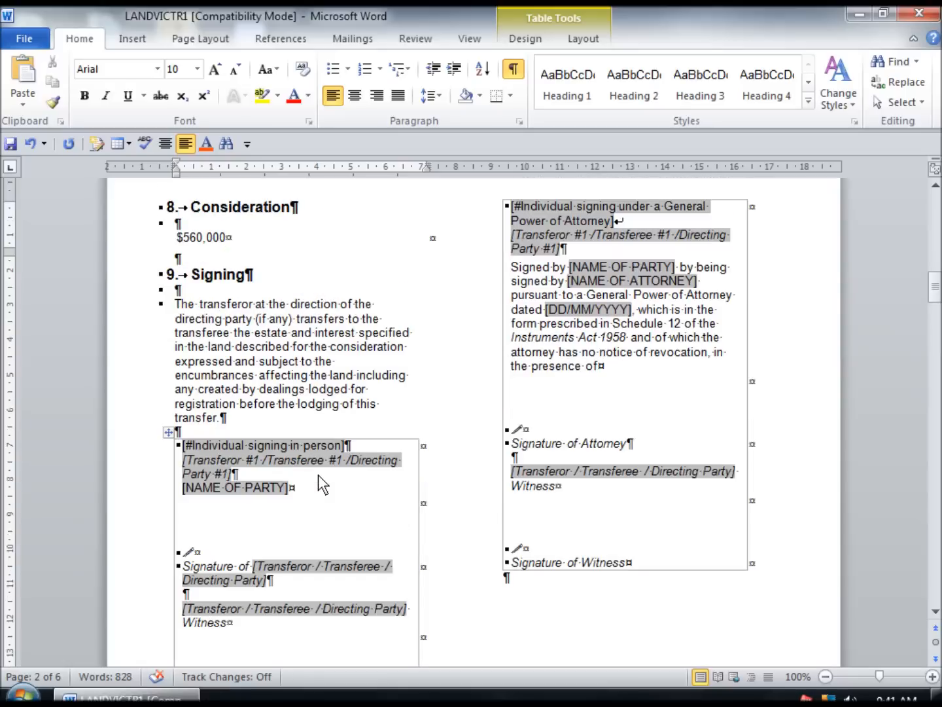
pyautogui.scroll(-5, 650, 393)
pyautogui.scroll(-12, 651, 392)
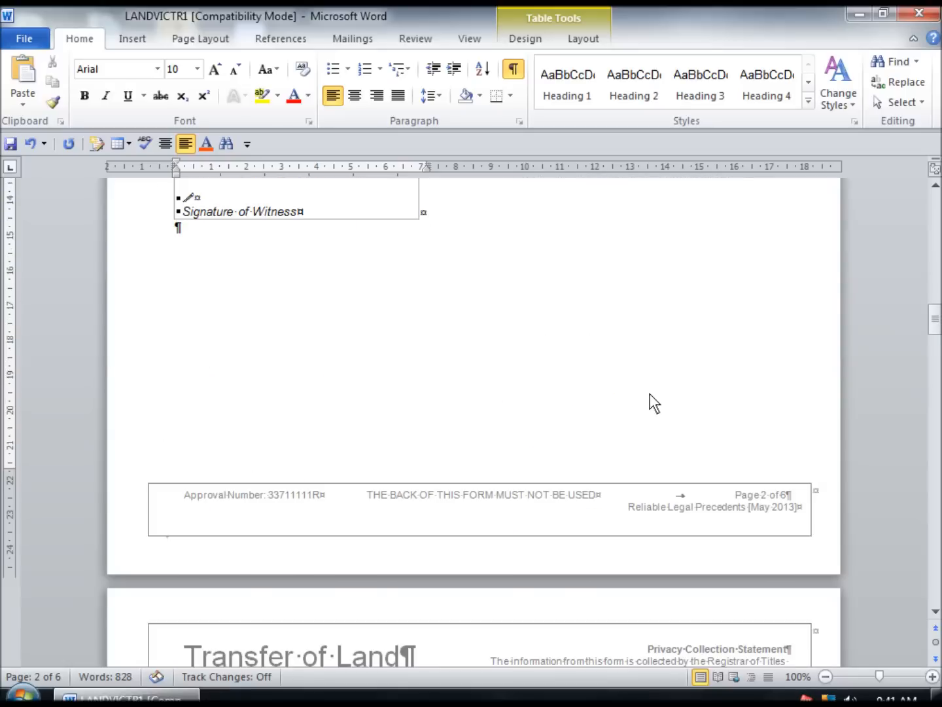
pyautogui.scroll(-4, 650, 393)
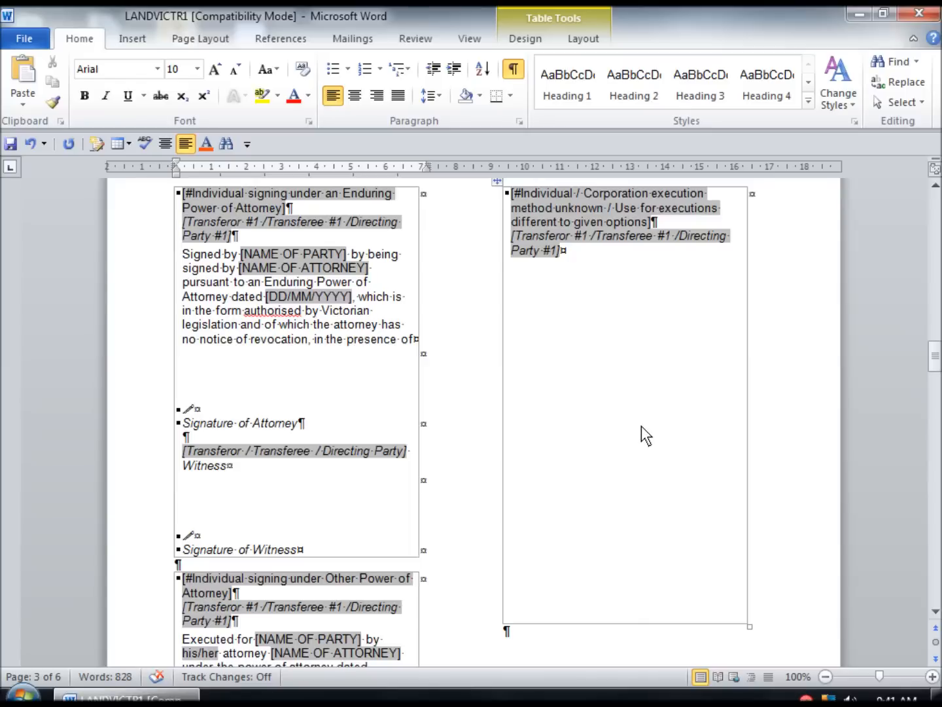
pyautogui.scroll(-15, 642, 426)
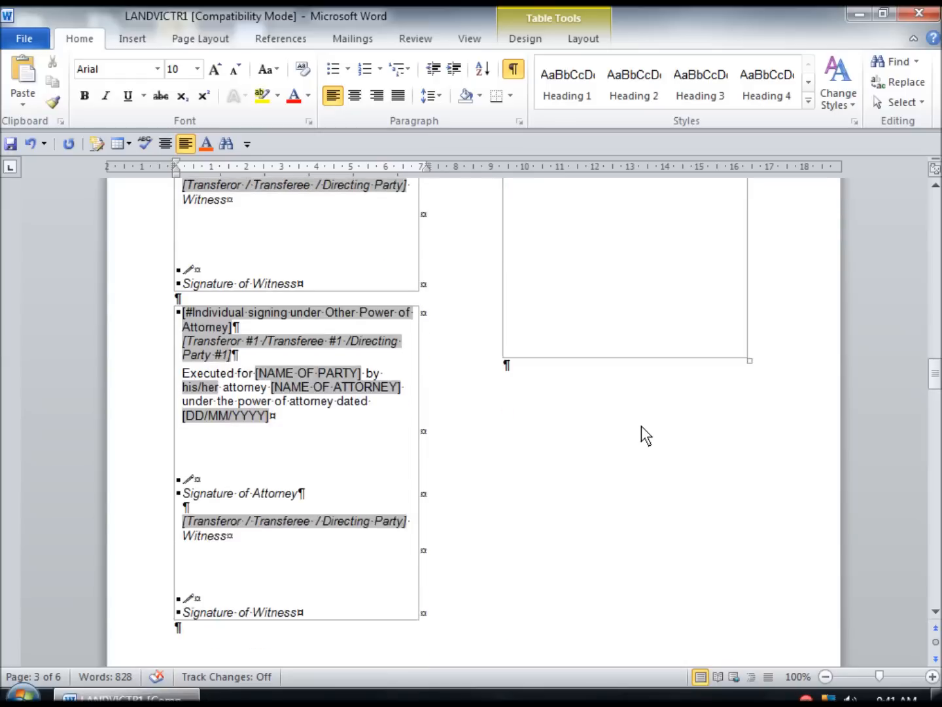
pyautogui.scroll(-5, 641, 426)
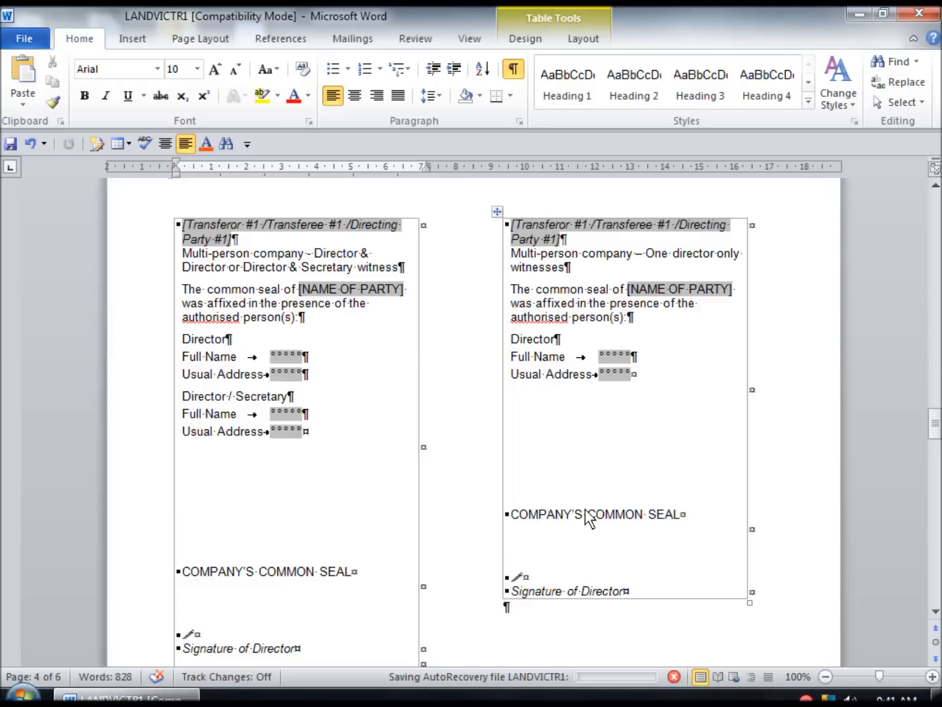
pyautogui.scroll(-20, 589, 517)
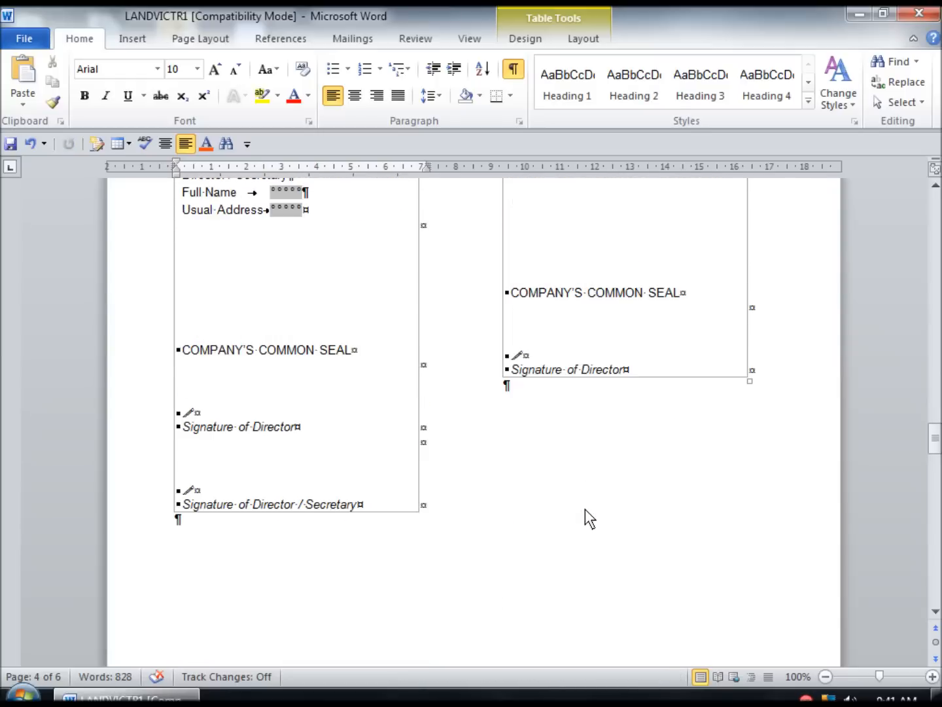
pyautogui.scroll(-8, 589, 517)
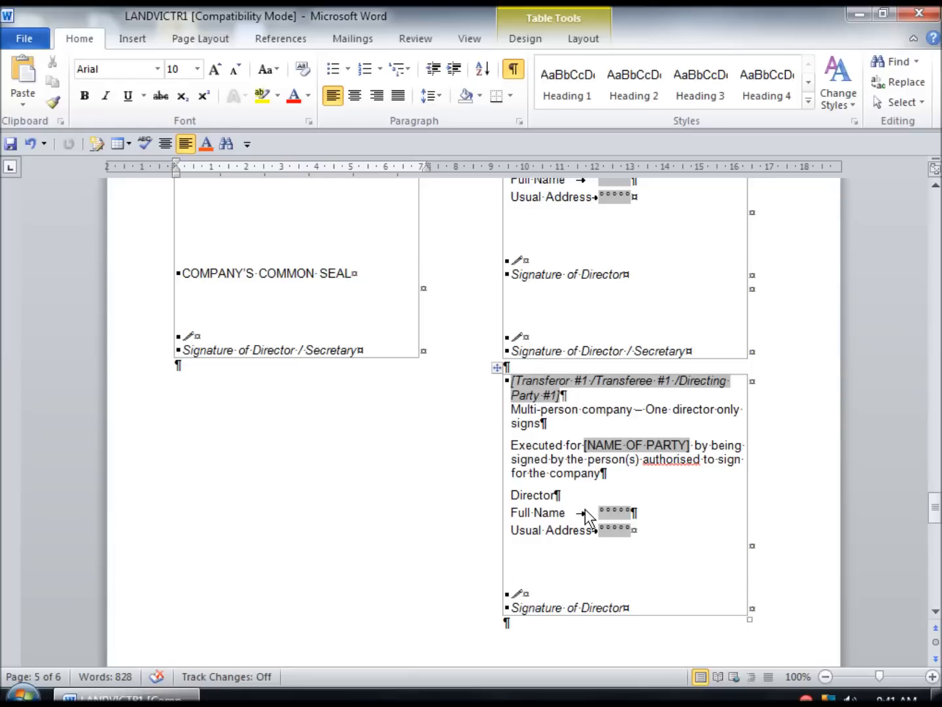
pyautogui.scroll(20, 587, 517)
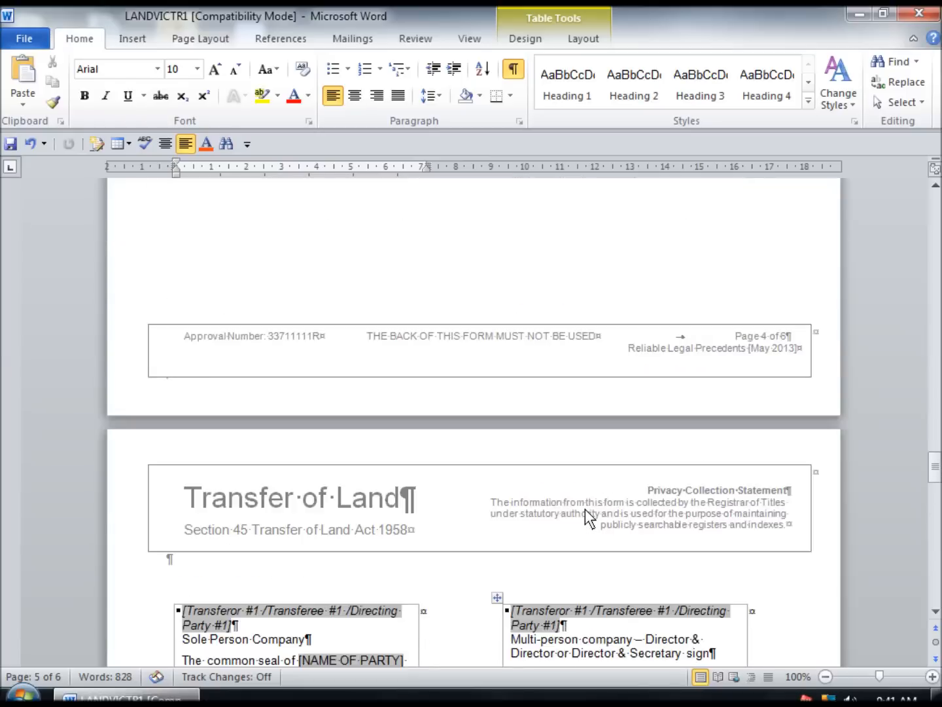
pyautogui.scroll(8, 586, 509)
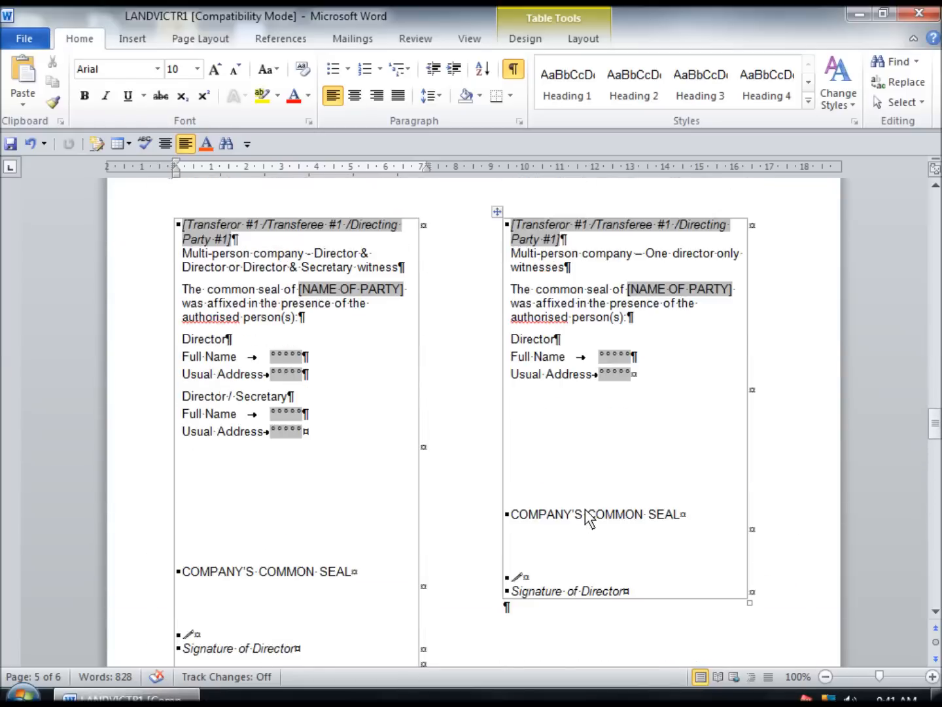
pyautogui.moveTo(937, 437); pyautogui.dragTo(937, 287)
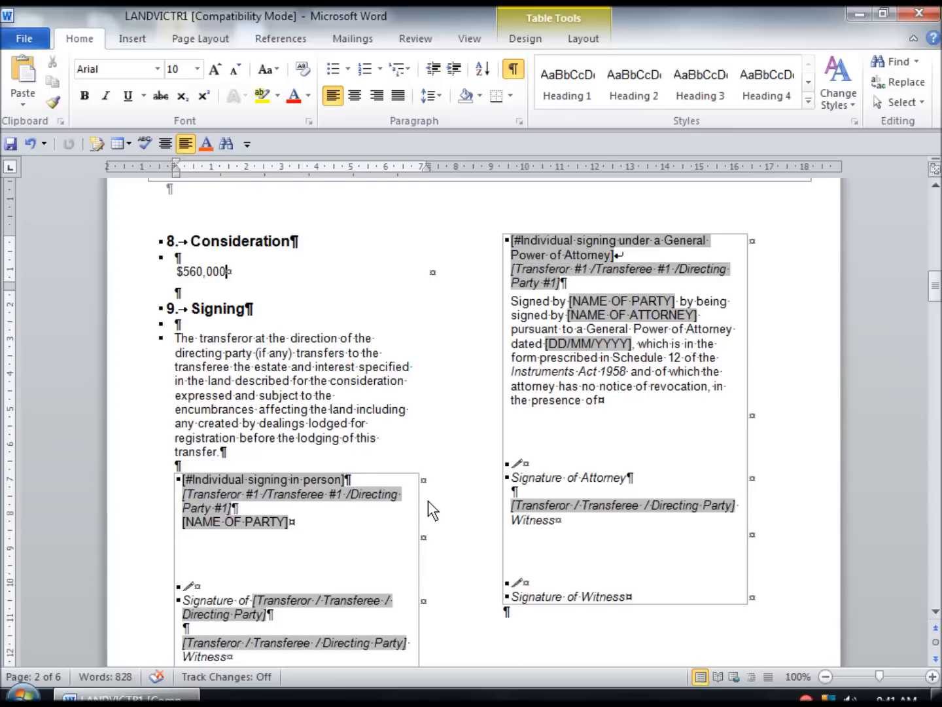
# Step: Check the transferor and transferee entries in sections 3 and 4 against the signing blocks needed
pyautogui.scroll(20, 428, 501)
pyautogui.scroll(1, 428, 501)
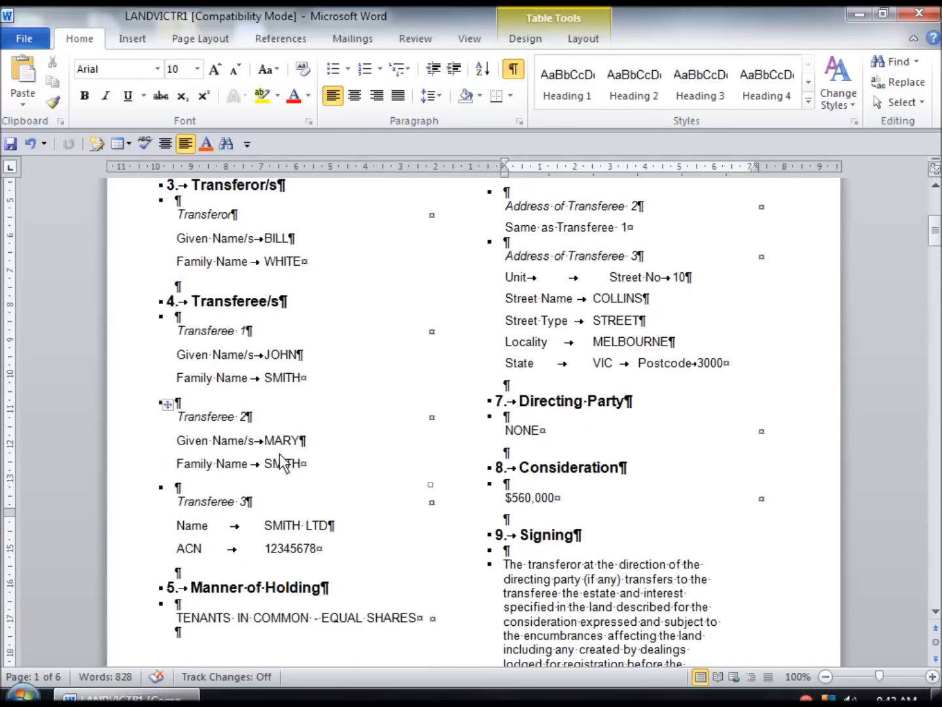
pyautogui.scroll(-8, 291, 545)
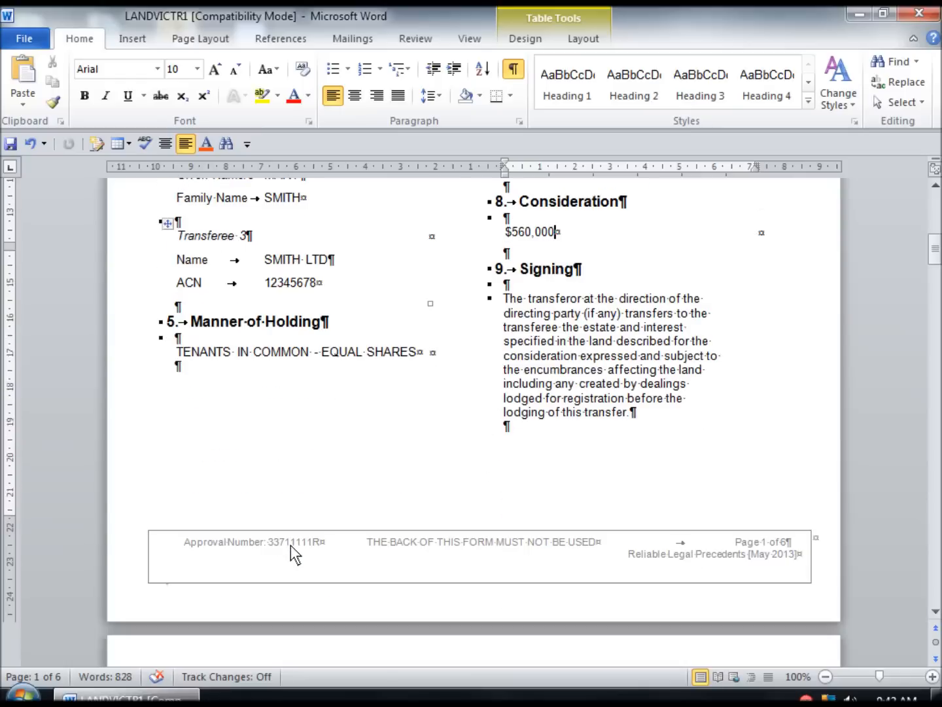
pyautogui.scroll(-5, 291, 545)
pyautogui.scroll(6, 291, 545)
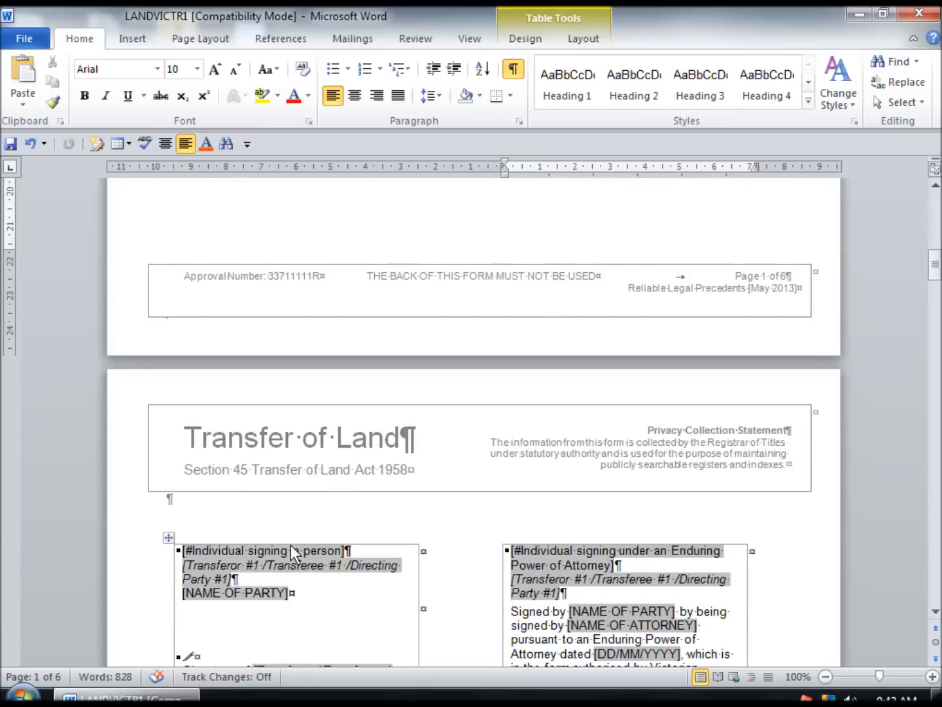
# Step: Copy the "Individual signing in person" table together with the blank paragraph before it, and paste it twice below the original
pyautogui.scroll(-9, 290, 545)
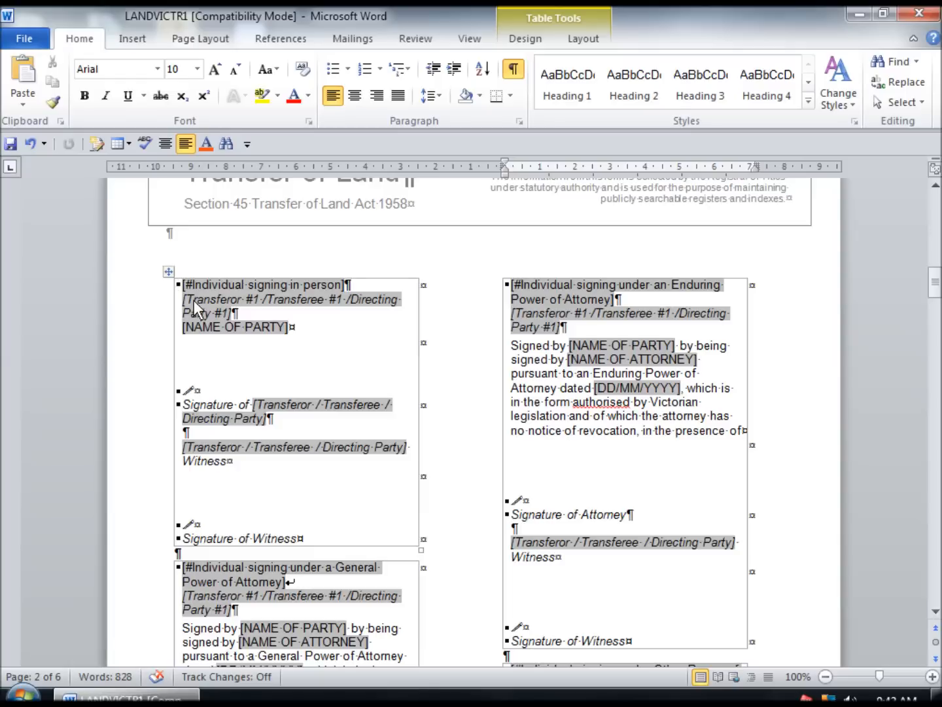
pyautogui.click(168, 271)
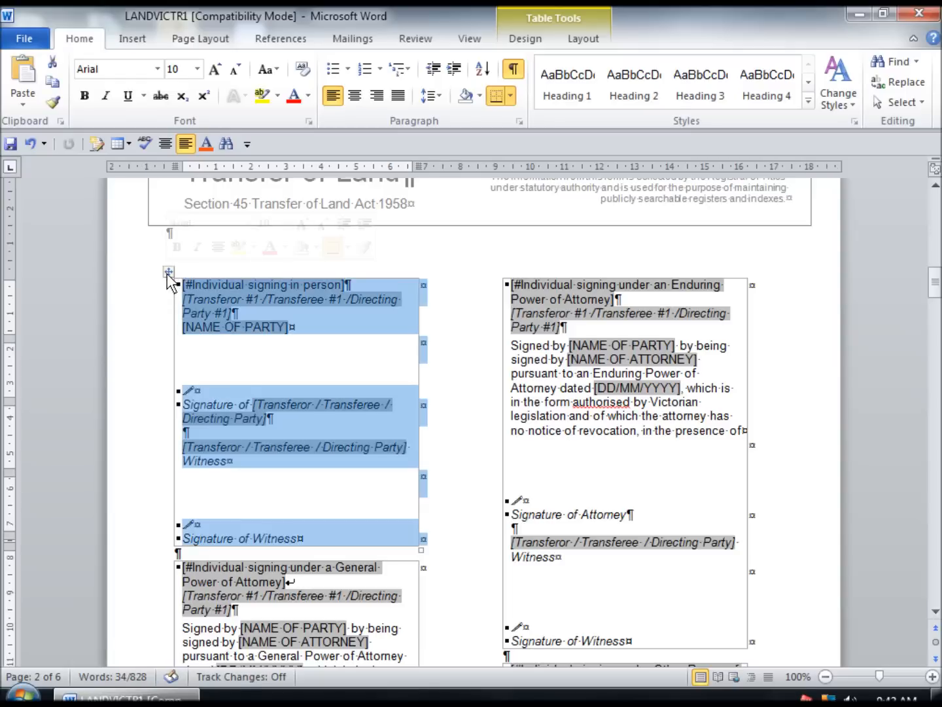
pyautogui.click(936, 188)
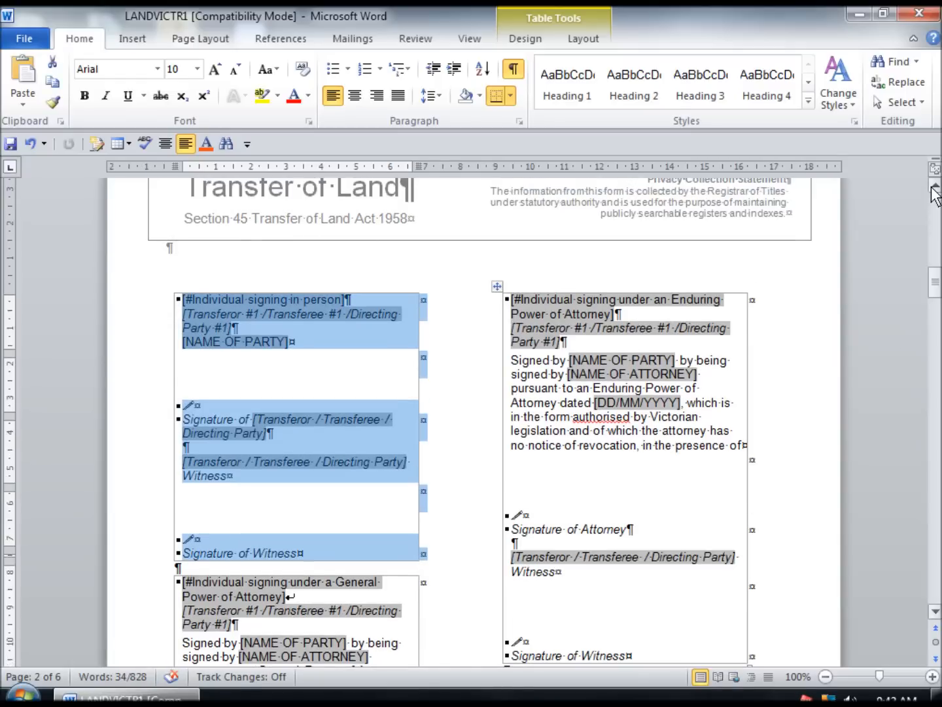
pyautogui.scroll(7, 936, 192)
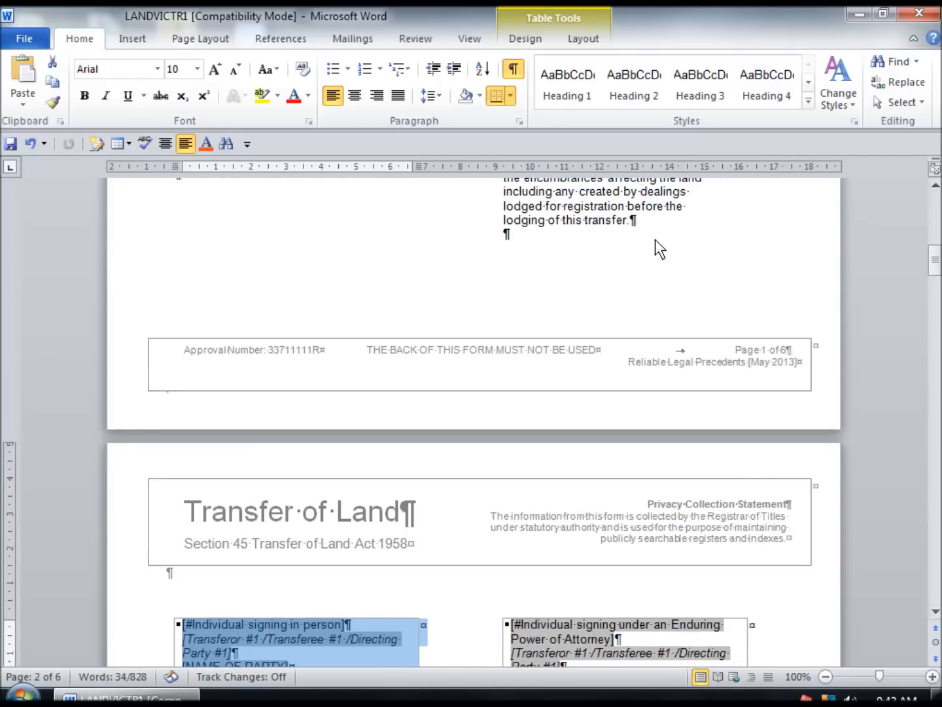
pyautogui.click(513, 236)
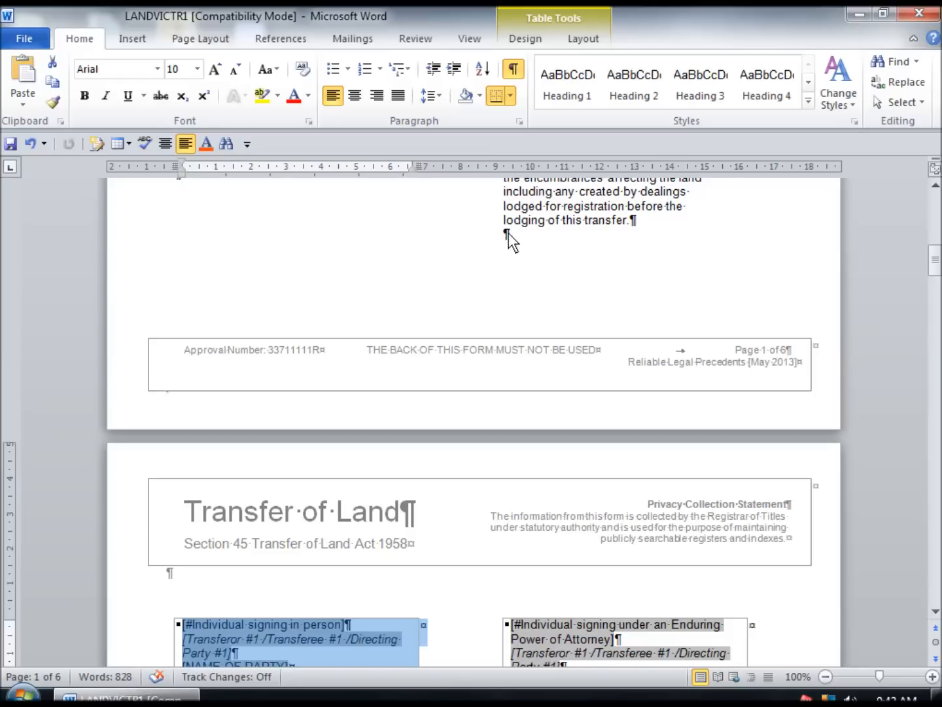
pyautogui.click(507, 236)
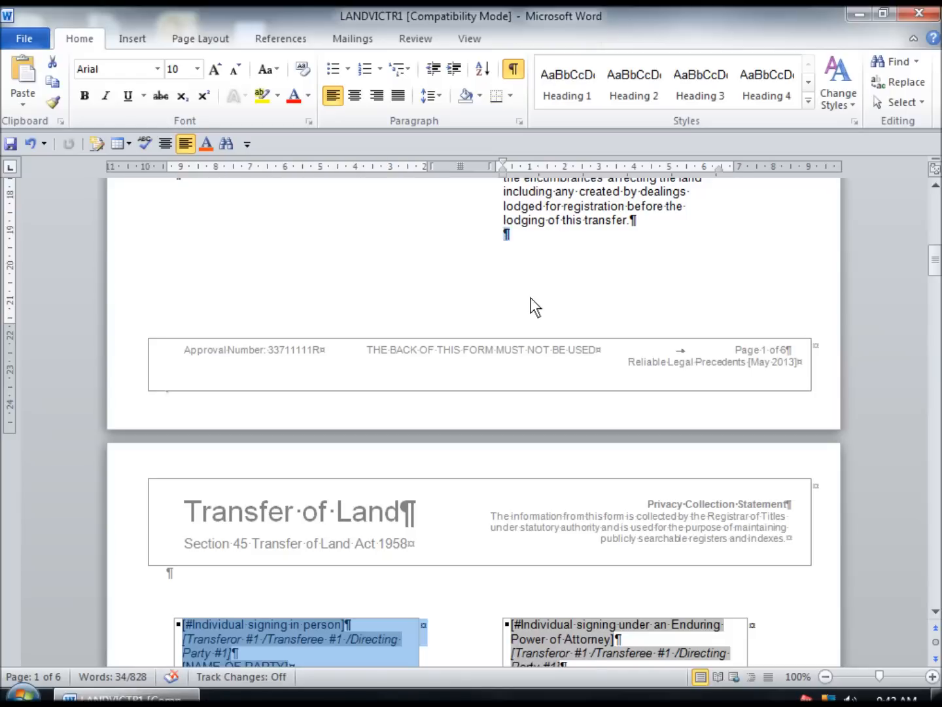
pyautogui.hotkey('ctrl', 'c')
pyautogui.scroll(-10, 531, 297)
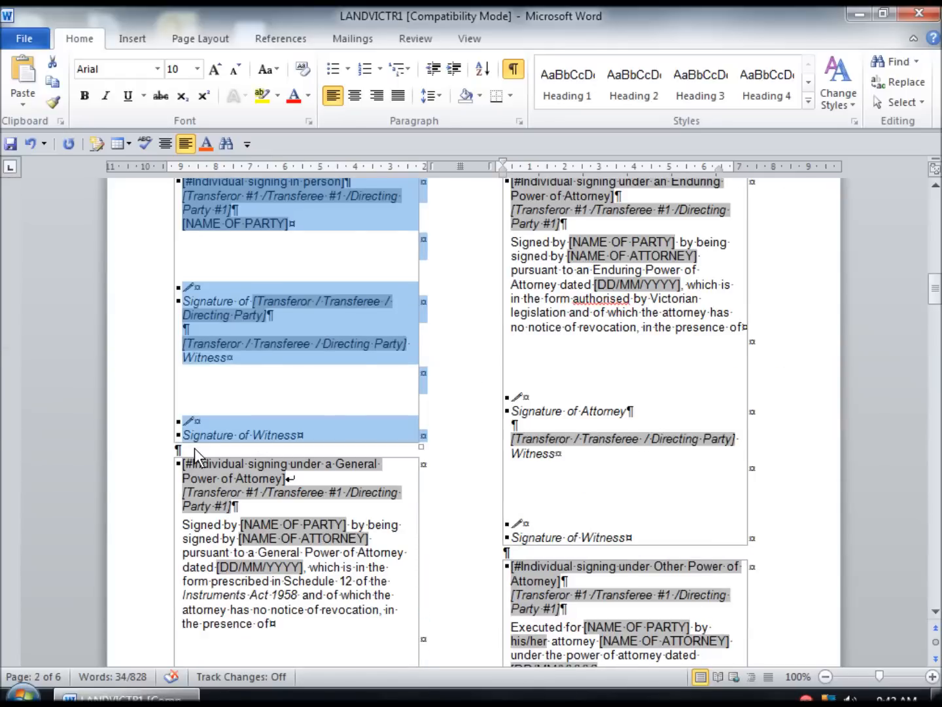
pyautogui.click(195, 448)
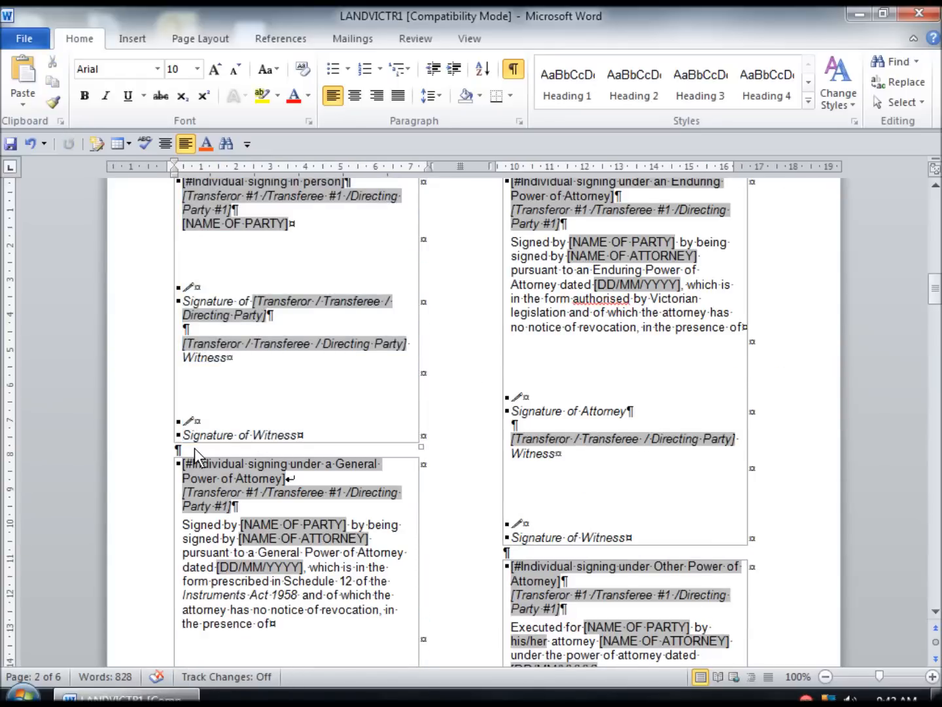
pyautogui.hotkey('ctrl', 'v')
pyautogui.hotkey('ctrl', 'v')
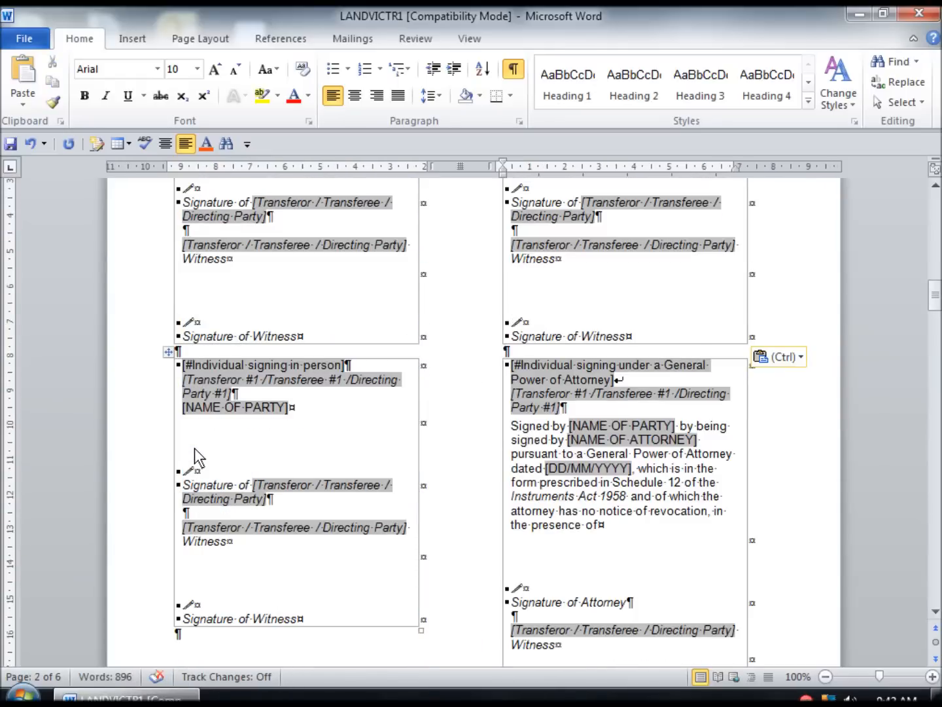
pyautogui.scroll(5, 194, 447)
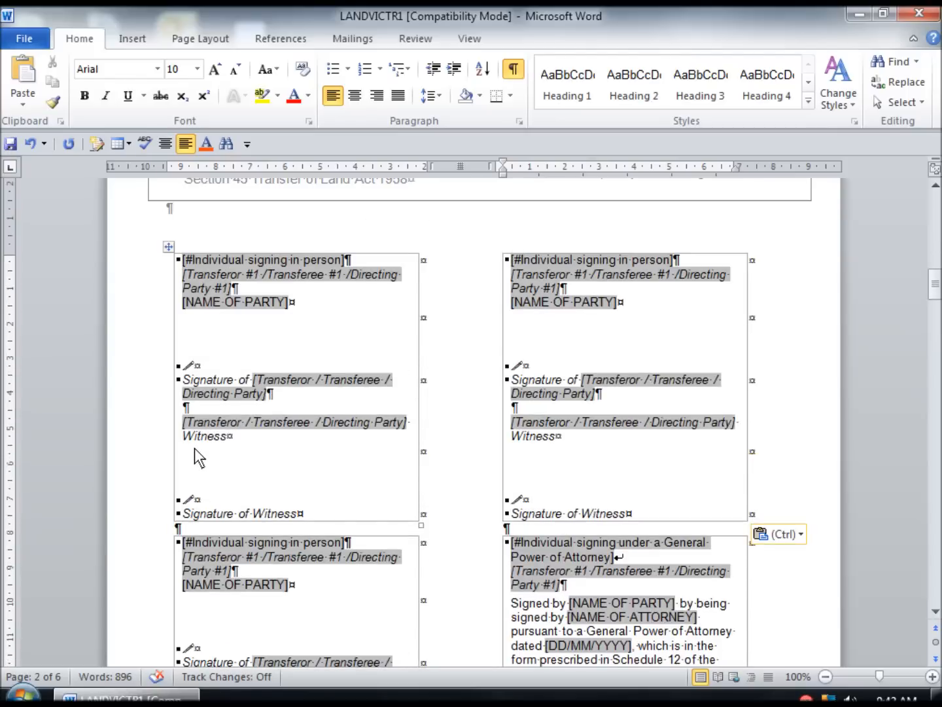
# Step: Delete the General, Enduring and Other Power of Attorney signing tables that follow the "Individual signing in person" tables
pyautogui.scroll(-6, 194, 448)
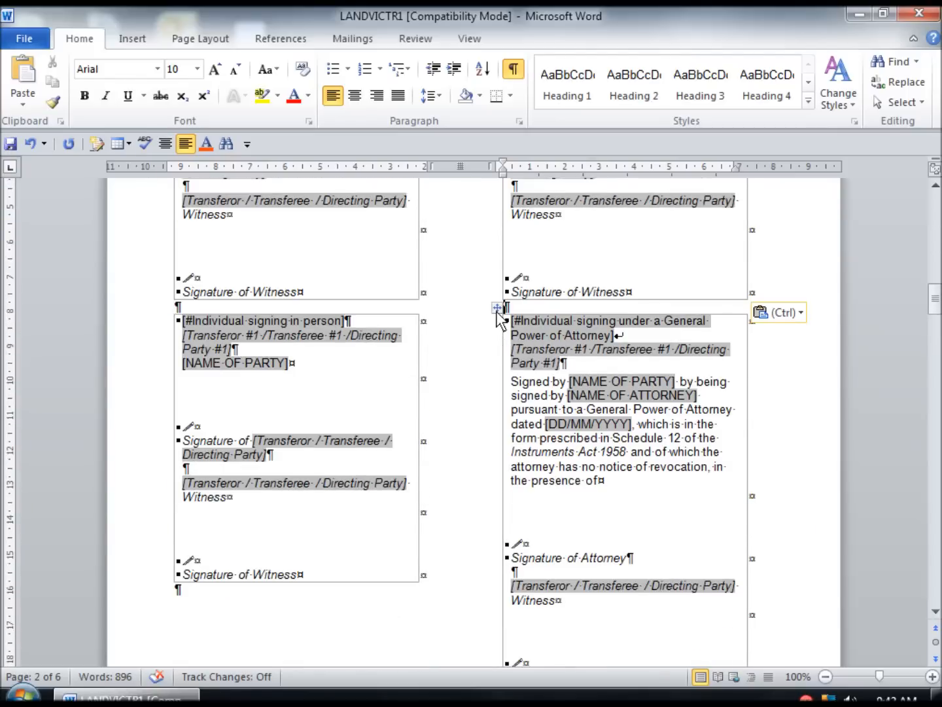
pyautogui.rightClick(497, 308)
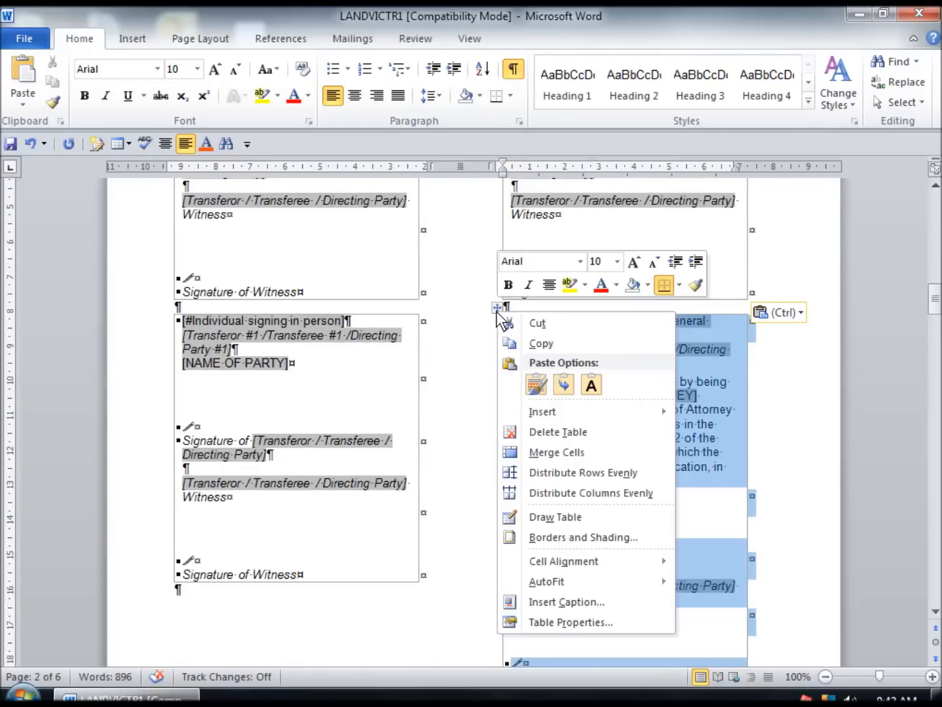
pyautogui.click(534, 432)
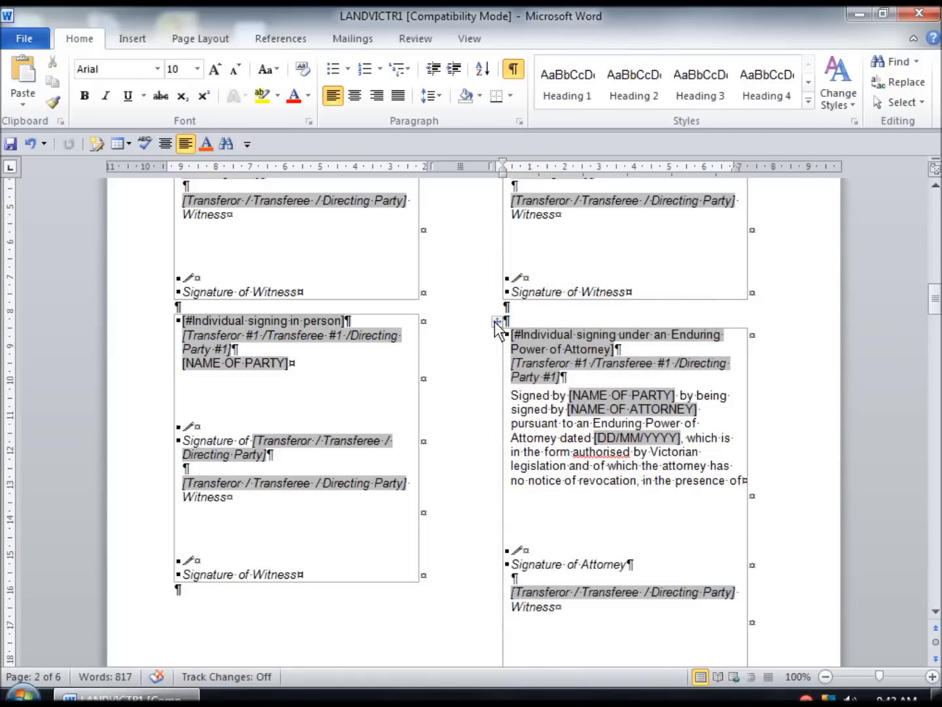
pyautogui.rightClick(497, 326)
pyautogui.click(544, 441)
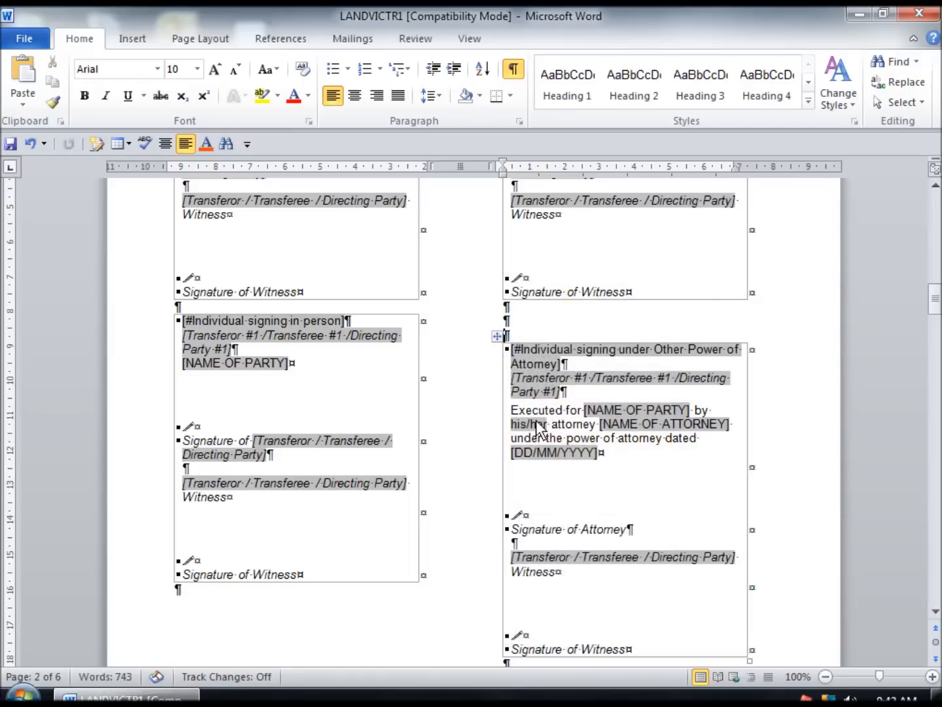
pyautogui.rightClick(498, 336)
pyautogui.click(544, 454)
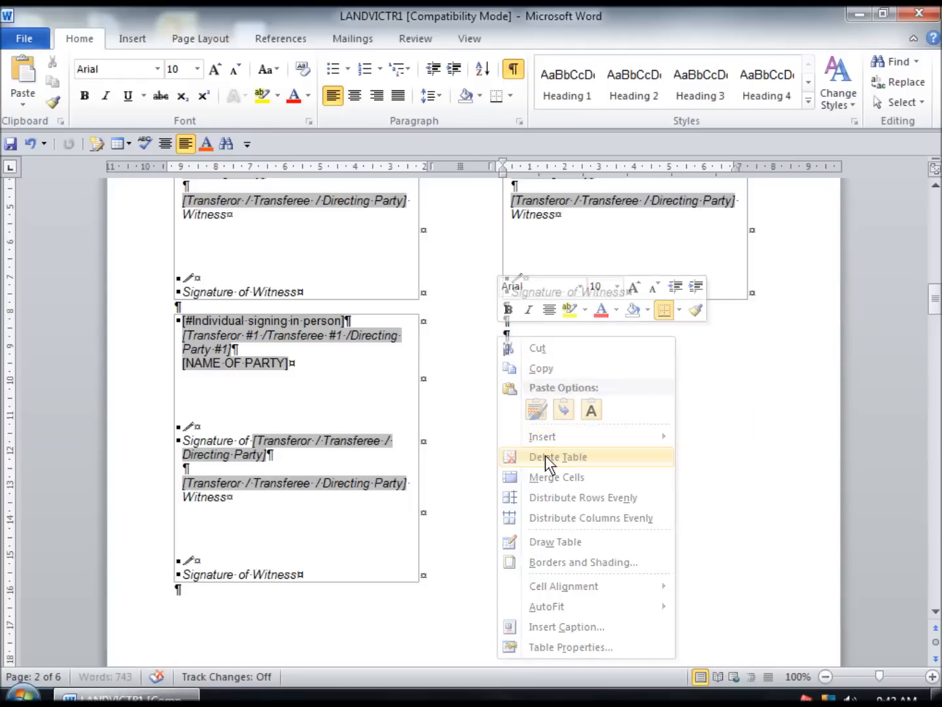
# Step: Delete the "Individual / Corporation execution method unknown" signing table
pyautogui.scroll(-8, 493, 403)
pyautogui.scroll(-10, 486, 401)
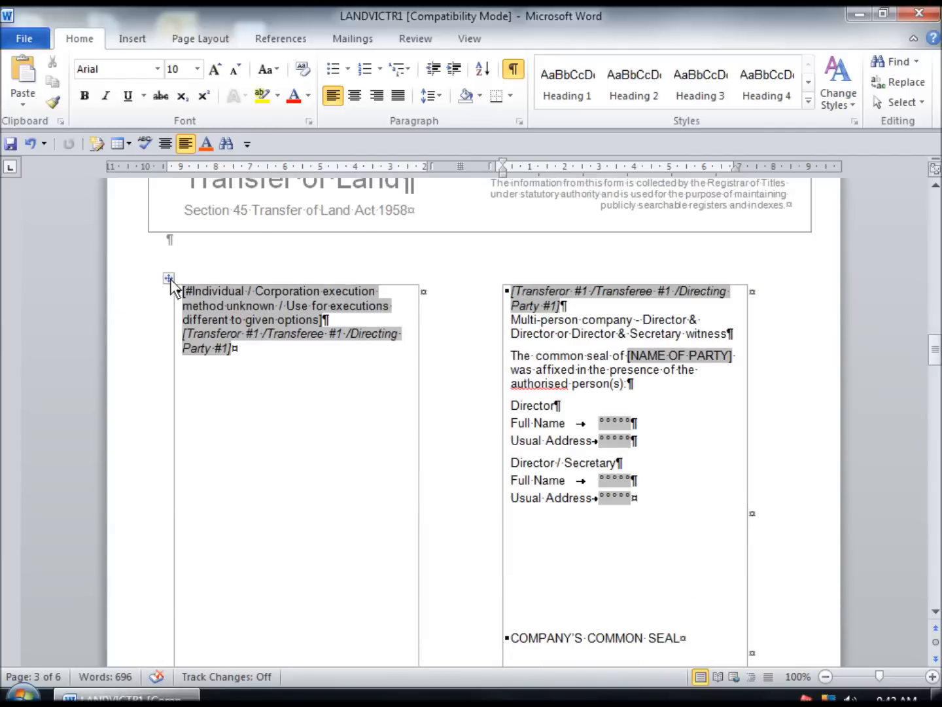
pyautogui.rightClick(172, 280)
pyautogui.click(221, 400)
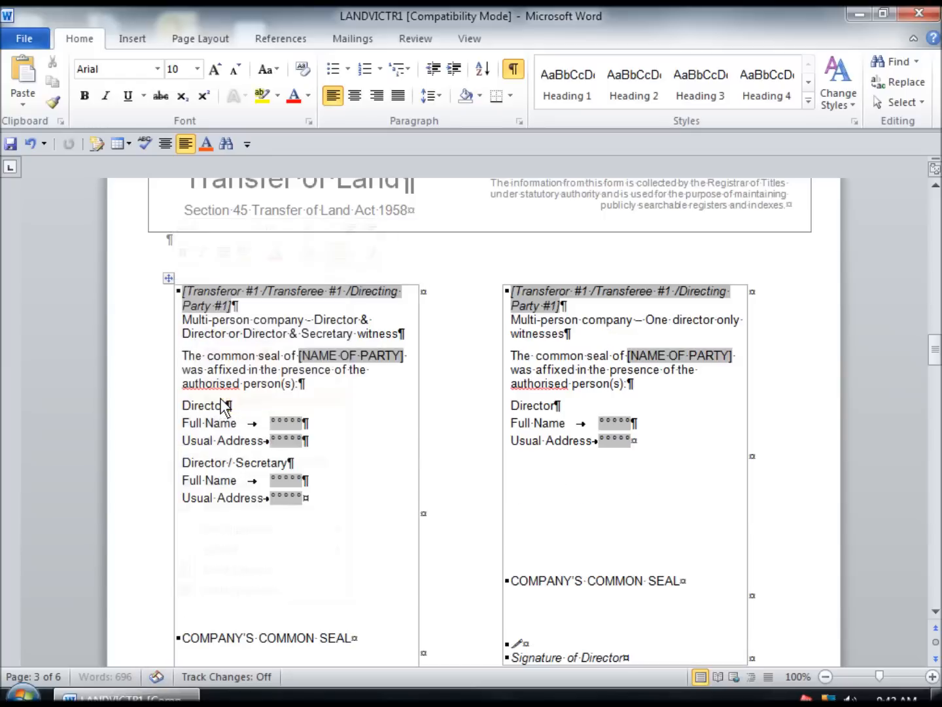
# Step: Delete the common seal tables for "Director & Director or Director & Secretary witness" and "Sole Person Company"
pyautogui.scroll(-2, 238, 592)
pyautogui.scroll(3, 238, 590)
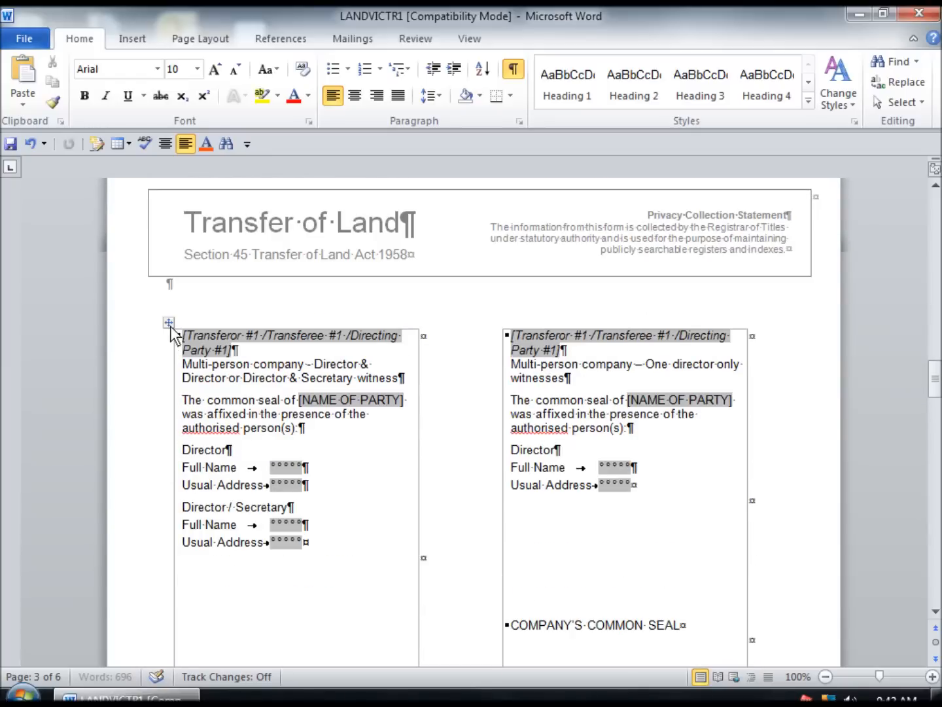
pyautogui.rightClick(169, 326)
pyautogui.click(208, 446)
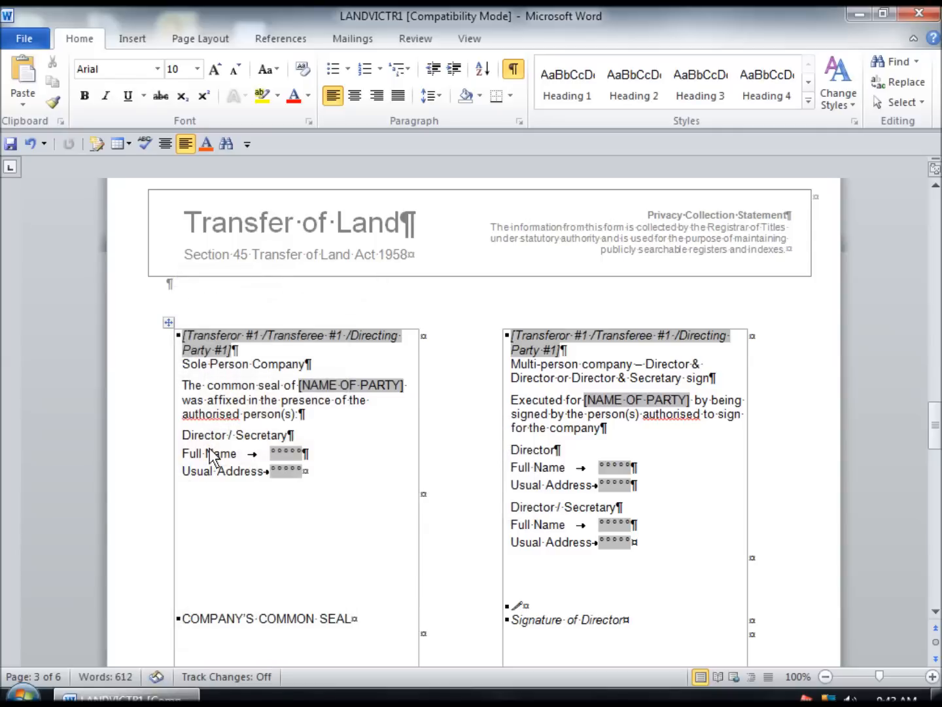
pyautogui.rightClick(169, 324)
pyautogui.click(211, 445)
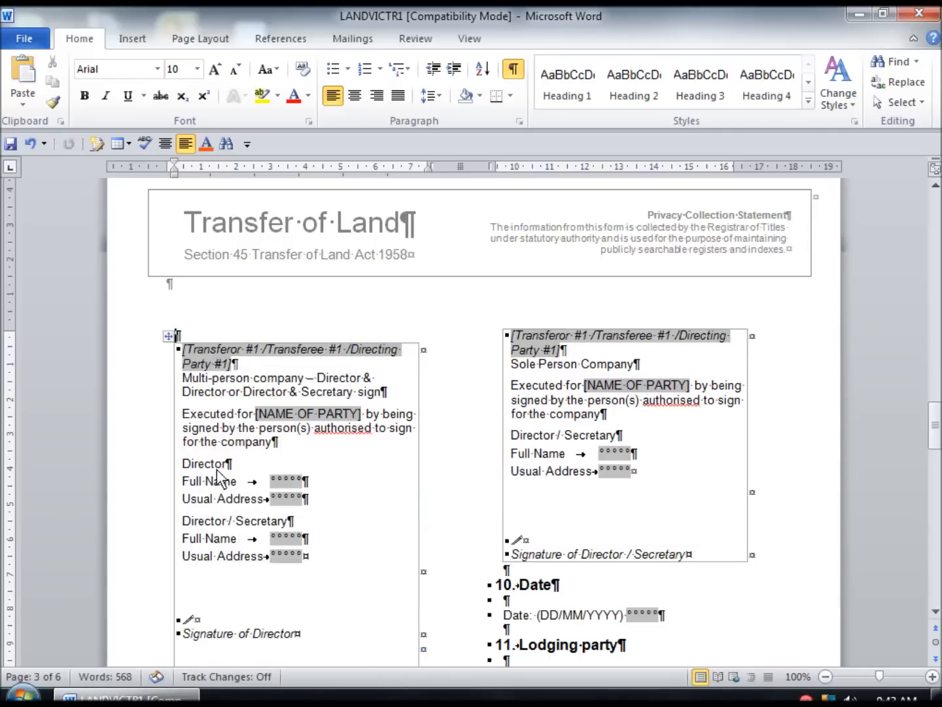
# Step: Delete the multi-person company tables for "Director & Director or Director & Secretary sign" and "One director only signs"
pyautogui.scroll(-2, 220, 469)
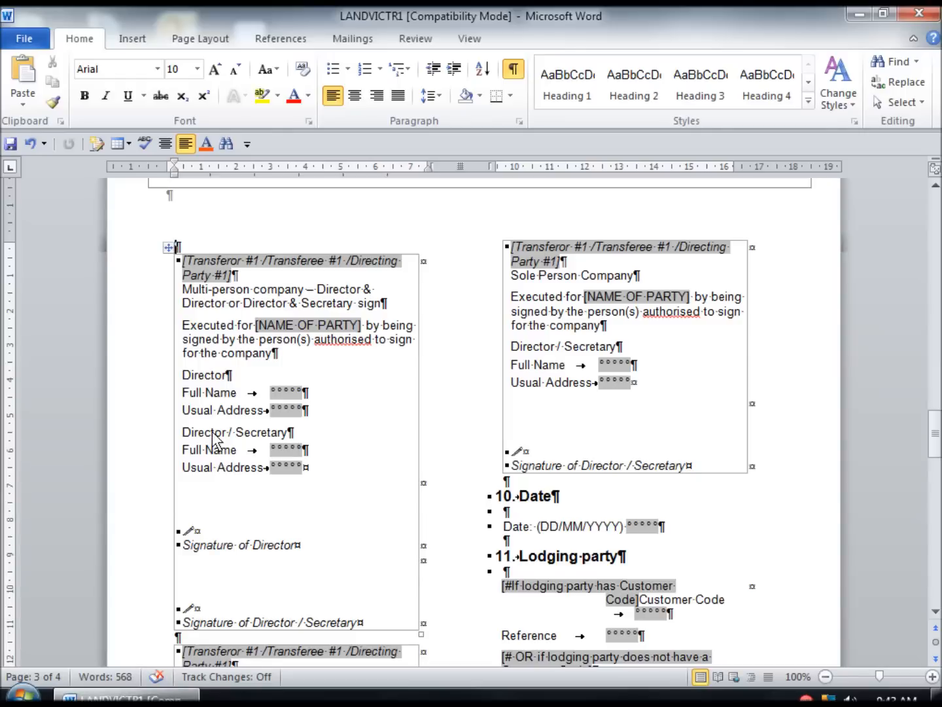
pyautogui.rightClick(171, 260)
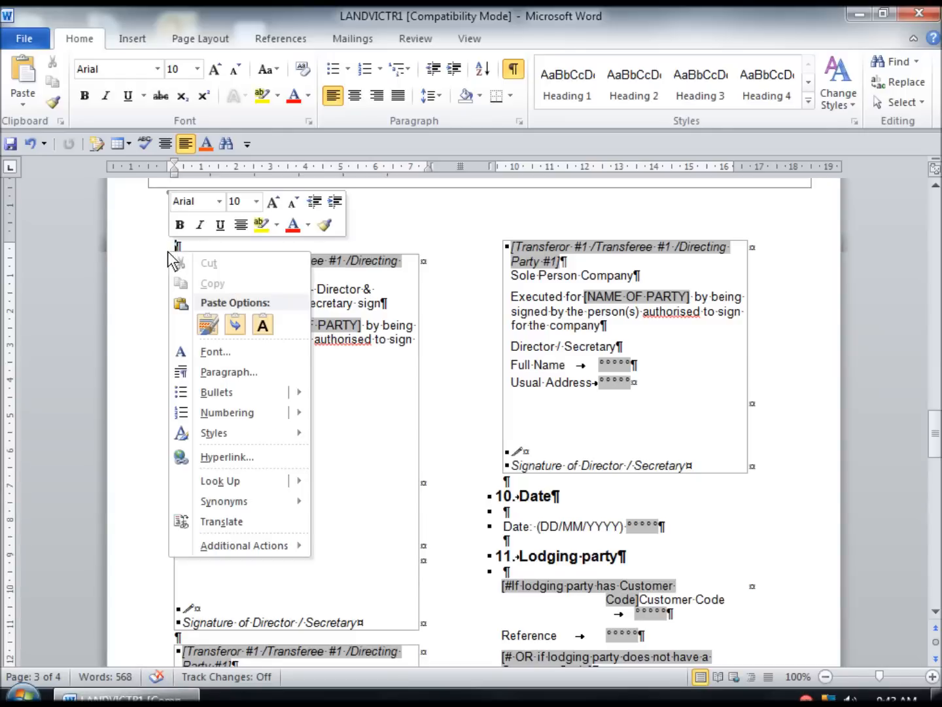
pyautogui.click(172, 251)
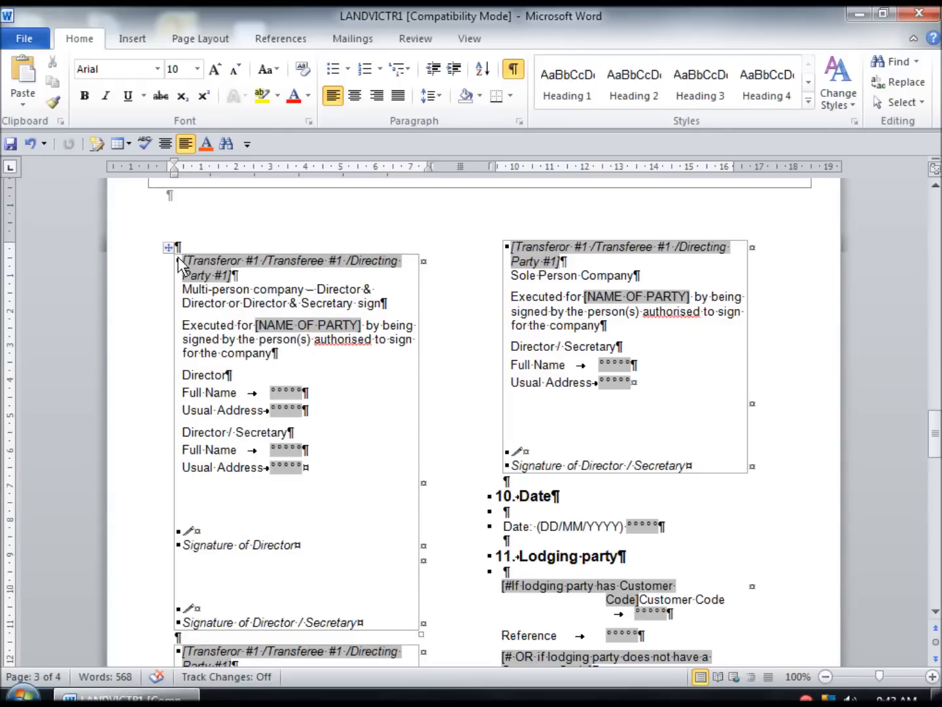
pyautogui.click(172, 251)
pyautogui.rightClick(168, 252)
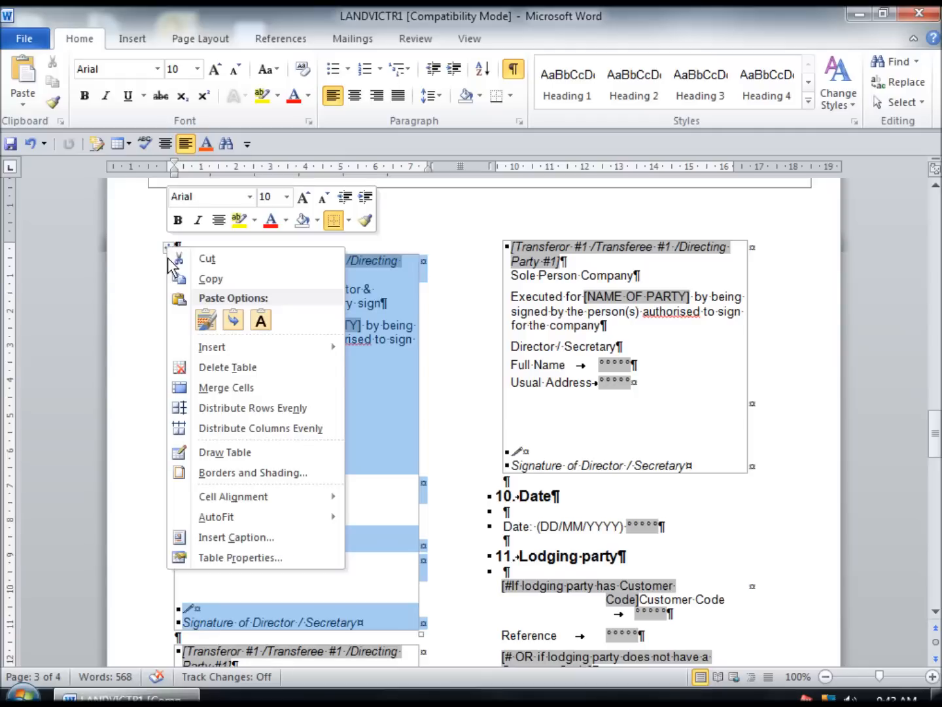
pyautogui.click(209, 378)
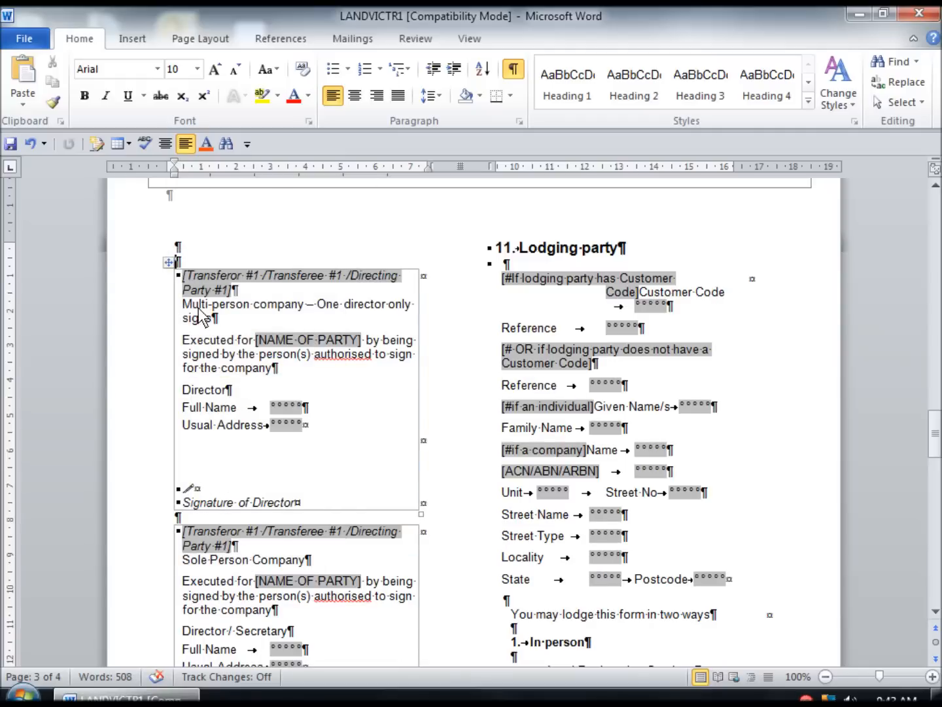
pyautogui.rightClick(168, 263)
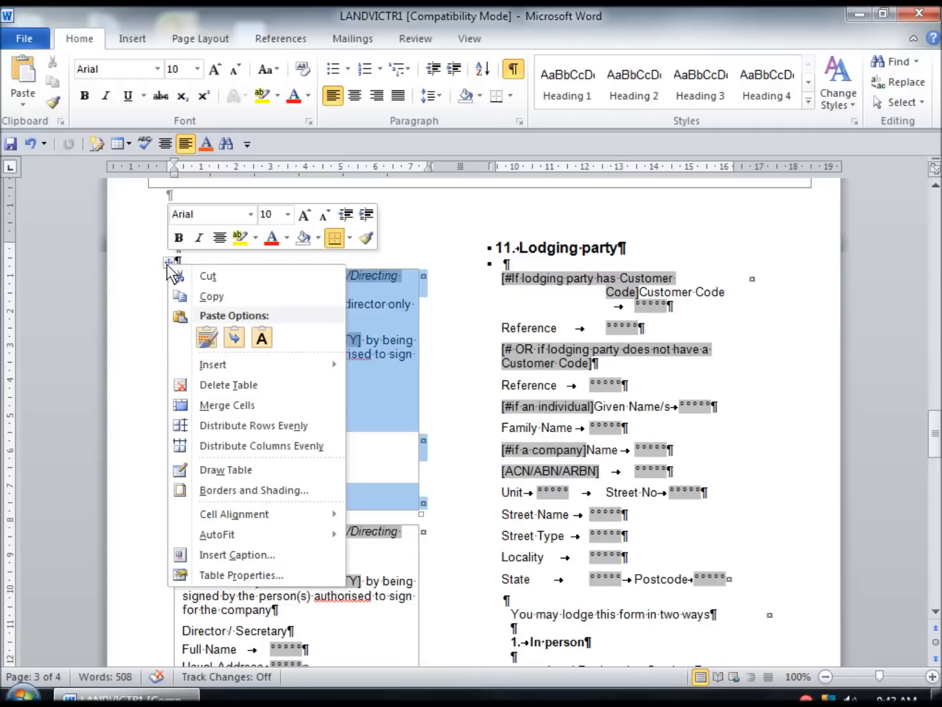
pyautogui.click(218, 384)
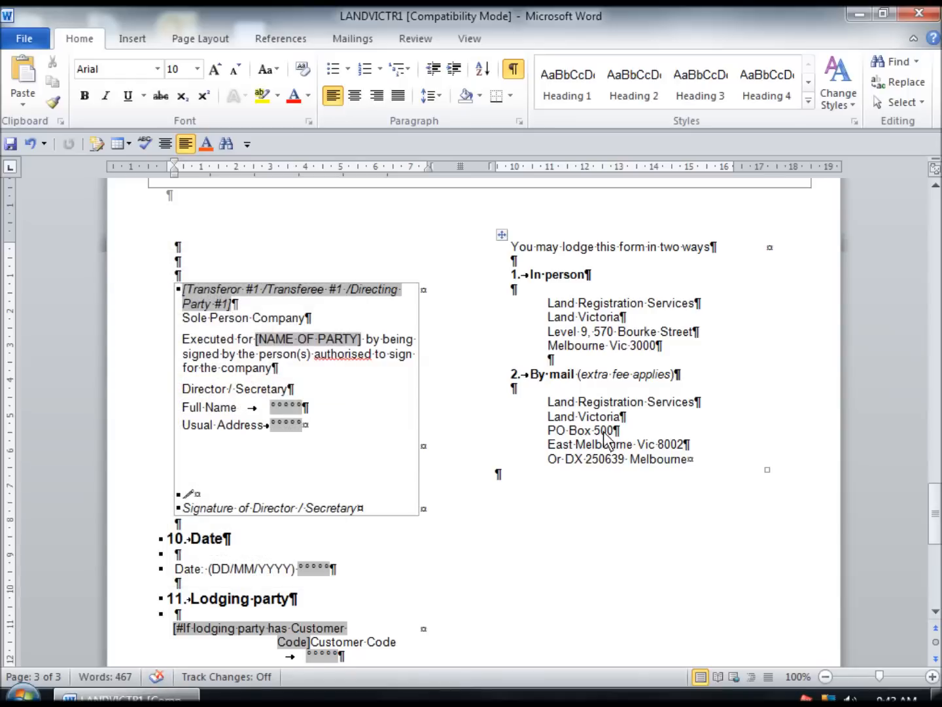
# Step: Delete the multi-person company common seal table for "One director only witnesses"
pyautogui.scroll(15, 448, 436)
pyautogui.scroll(4, 450, 439)
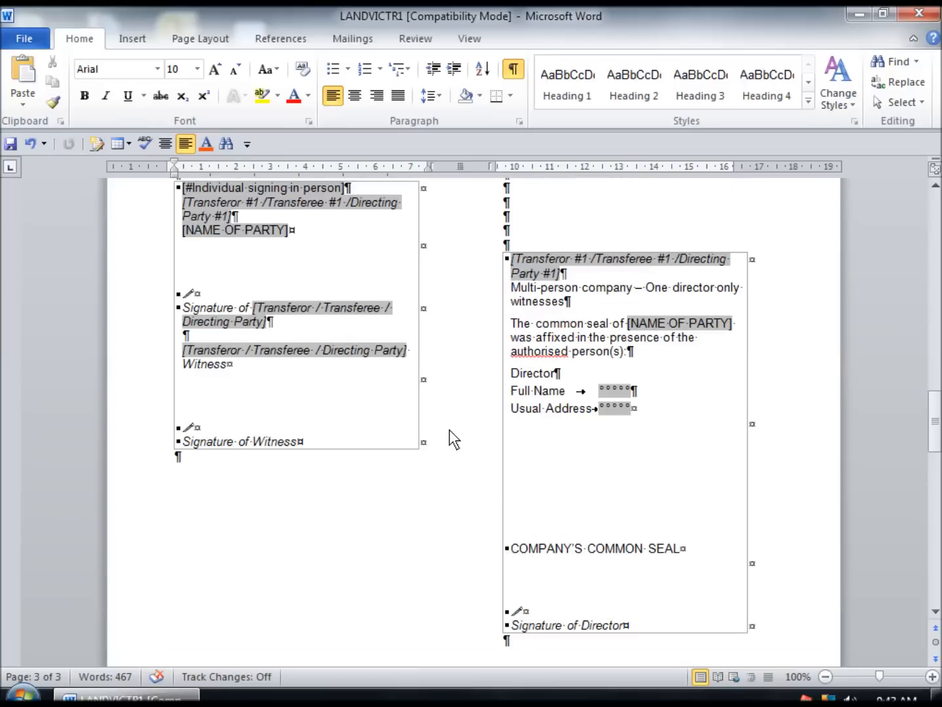
pyautogui.rightClick(497, 246)
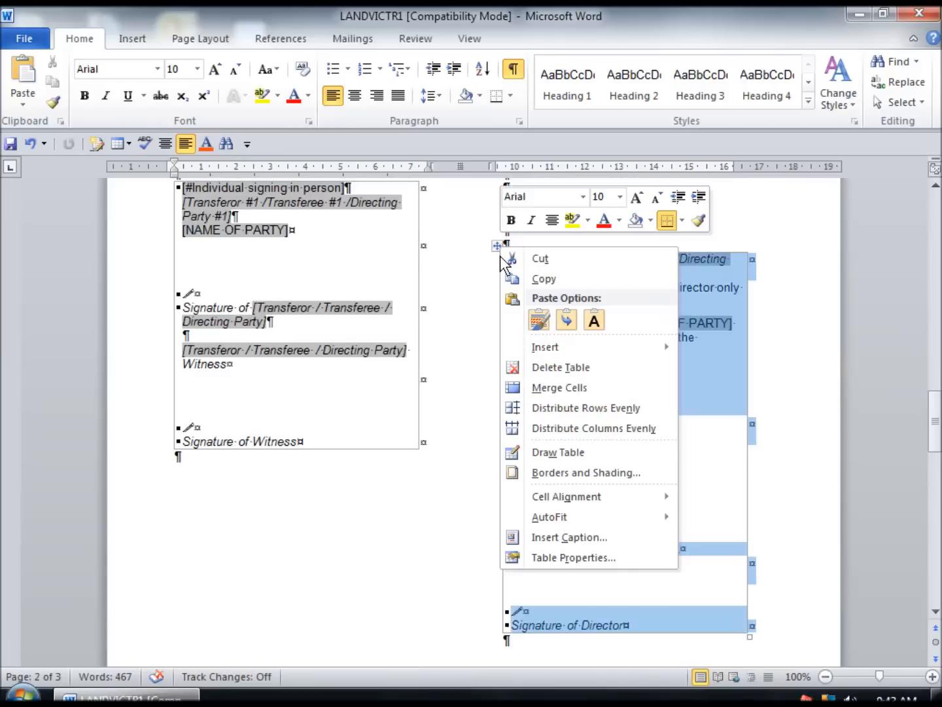
pyautogui.click(537, 362)
# Step: In the first individual signing table, delete the "[#Individual signing in person]" line and replace the party-type placeholder with "Transferor"
pyautogui.scroll(10, 537, 363)
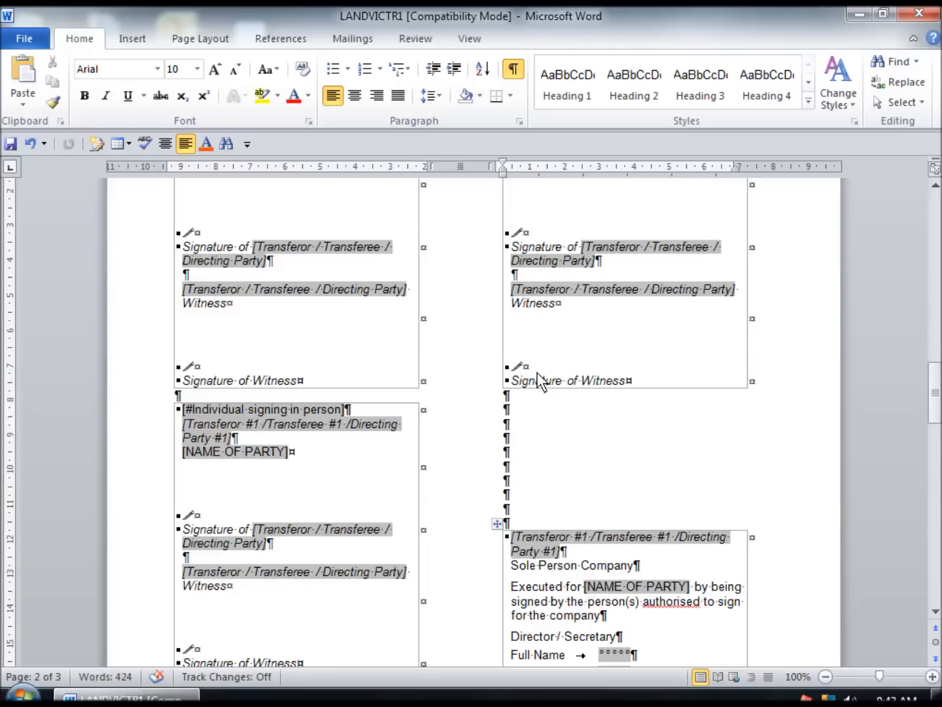
pyautogui.scroll(13, 538, 380)
pyautogui.scroll(-1, 540, 381)
pyautogui.scroll(-15, 537, 381)
pyautogui.scroll(3, 541, 381)
pyautogui.click(261, 218)
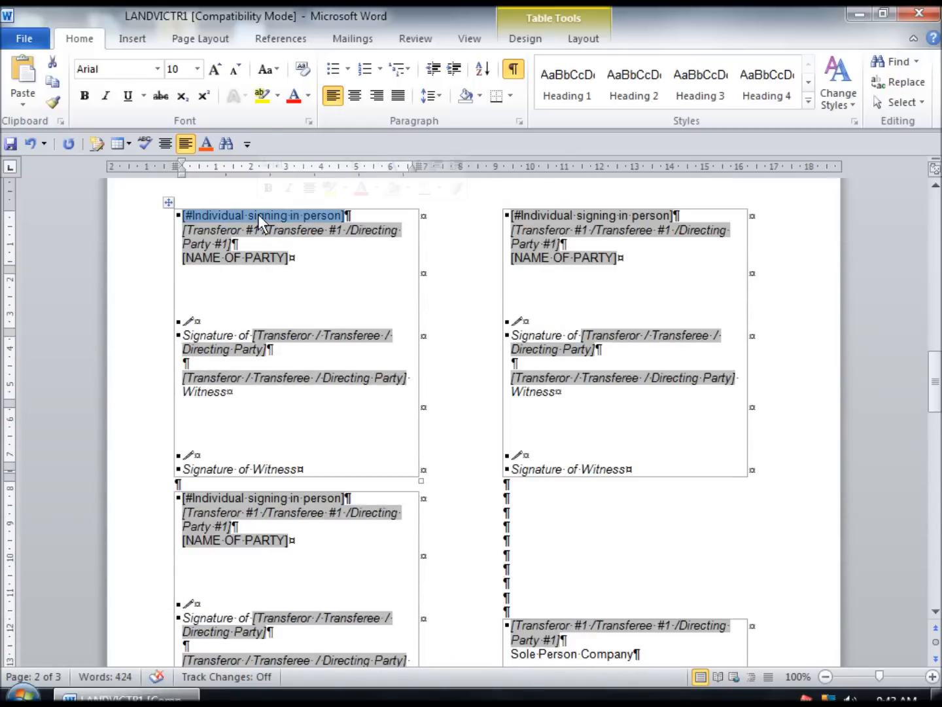
pyautogui.press('Delete')
pyautogui.press('Delete')
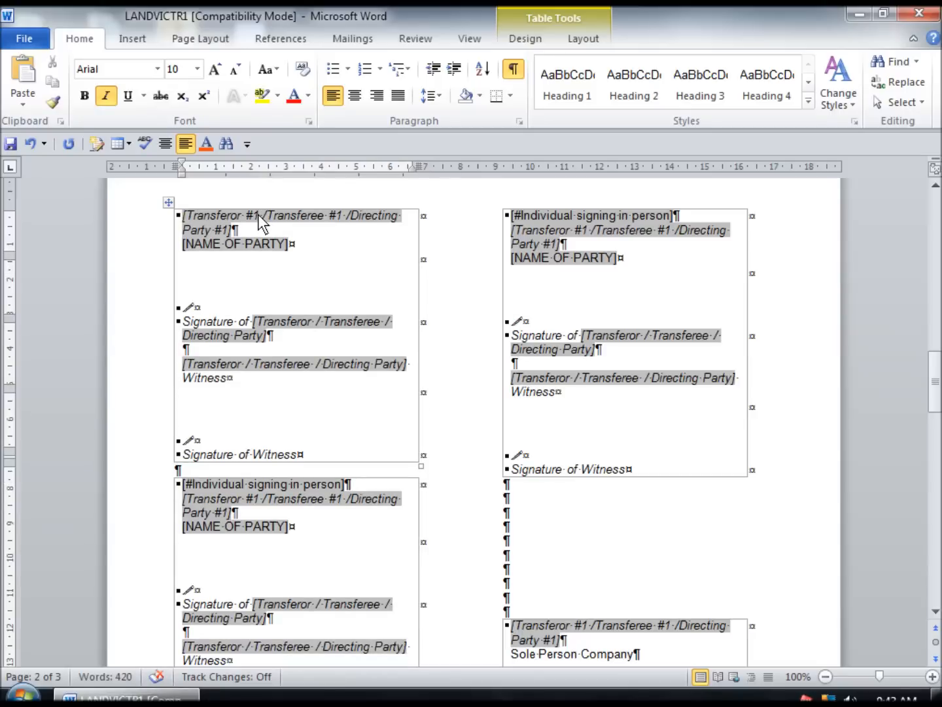
pyautogui.click(259, 217)
pyautogui.write('Tra')
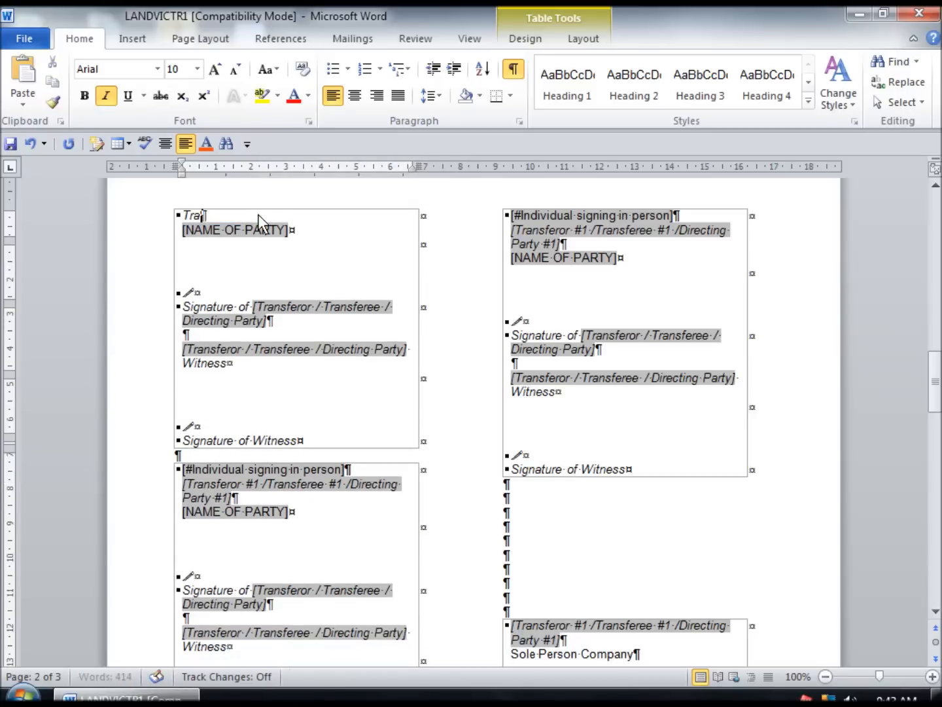
pyautogui.write('nsferor')
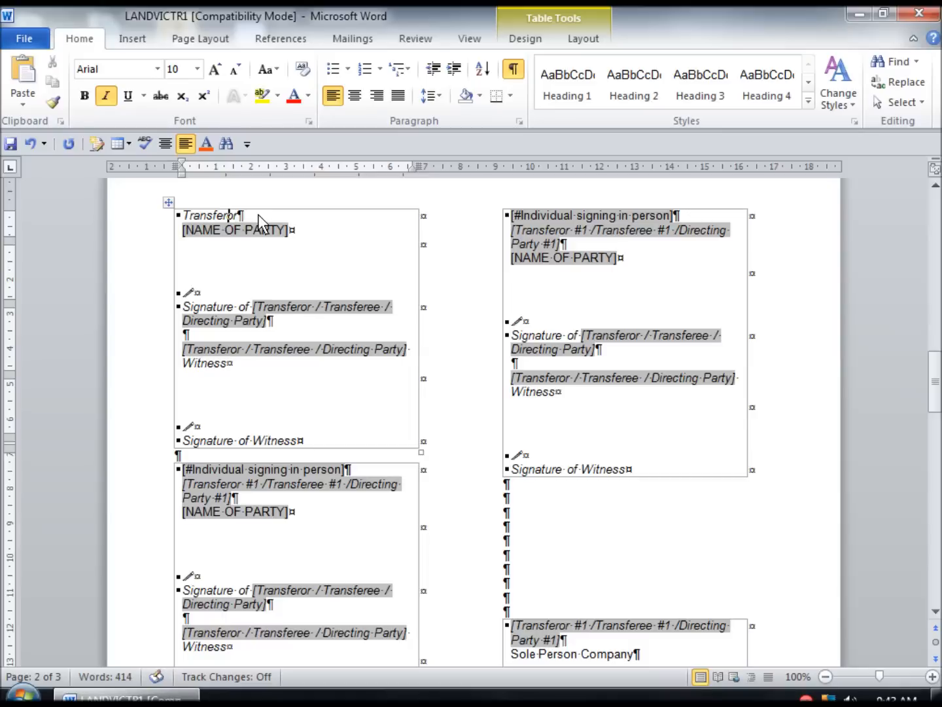
# Step: Copy "Transferor" over the signature and witness placeholders in the first signing table, and enter the transferor's full name as the party
pyautogui.press('Left')
pyautogui.press('Left')
pyautogui.press('Left')
pyautogui.press('Left')
pyautogui.press('Left')
pyautogui.press('Left')
pyautogui.press('Left')
pyautogui.press('Left')
pyautogui.hotkey('shift', 'Right')
pyautogui.hotkey('shift', 'Right')
pyautogui.hotkey('shift', 'Right')
pyautogui.hotkey('shift', 'Right')
pyautogui.hotkey('shift', 'Right')
pyautogui.hotkey('shift', 'Right')
pyautogui.hotkey('shift', 'Right')
pyautogui.hotkey('shift', 'Right')
pyautogui.hotkey('shift', 'Right')
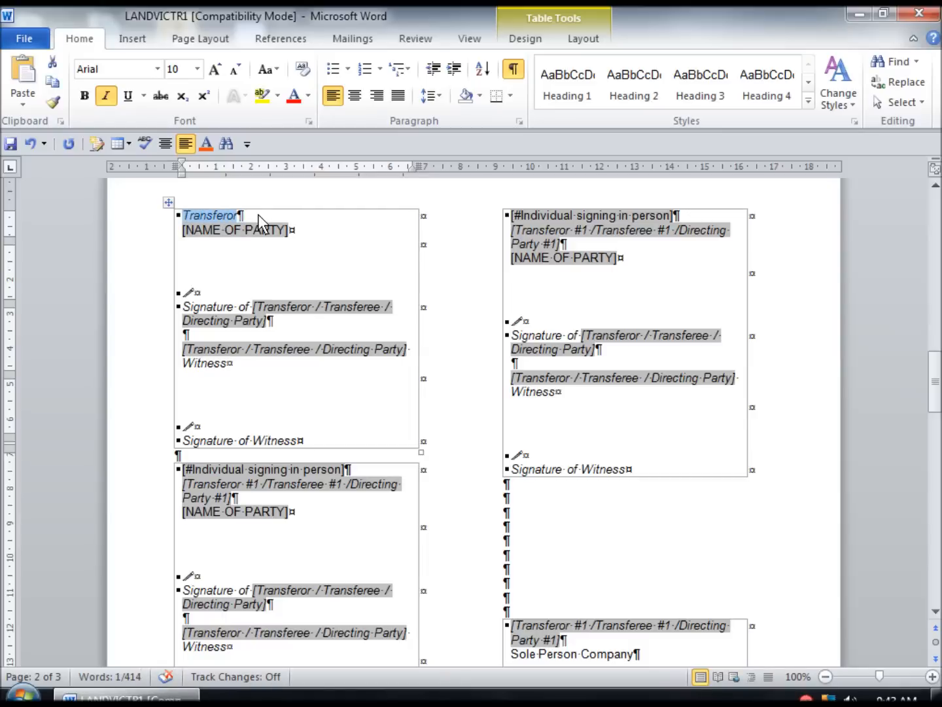
pyautogui.click(292, 308)
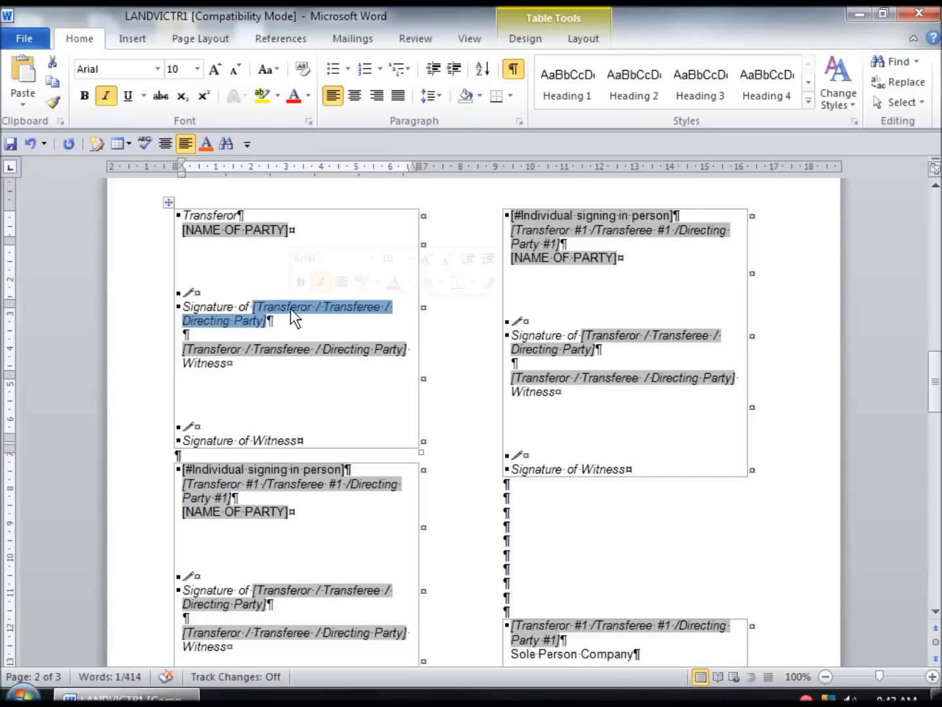
pyautogui.write('Transferor')
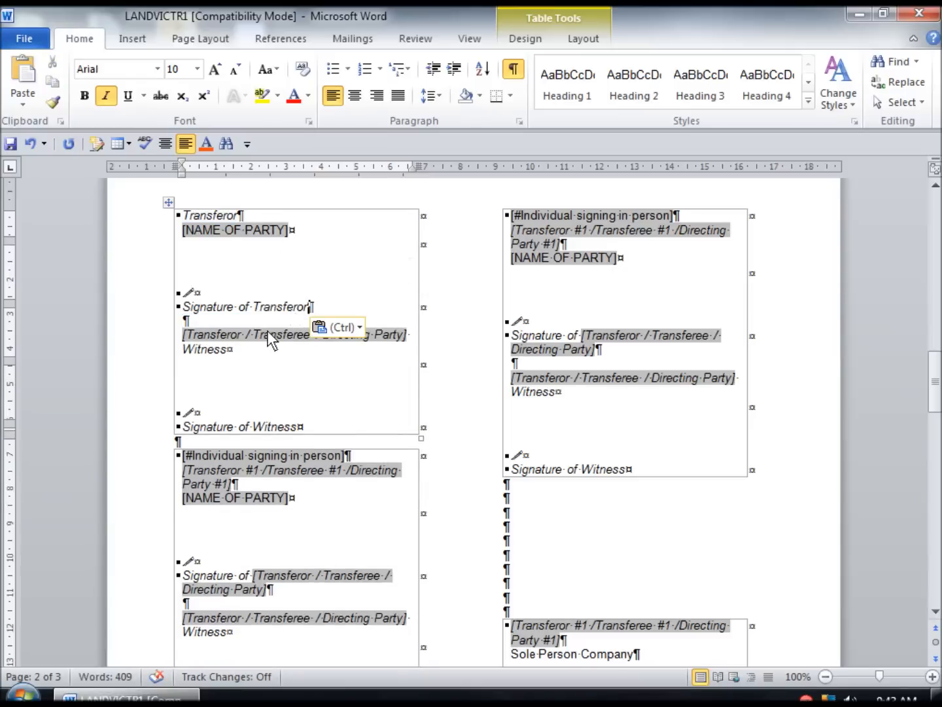
pyautogui.click(267, 334)
pyautogui.write('Transferor')
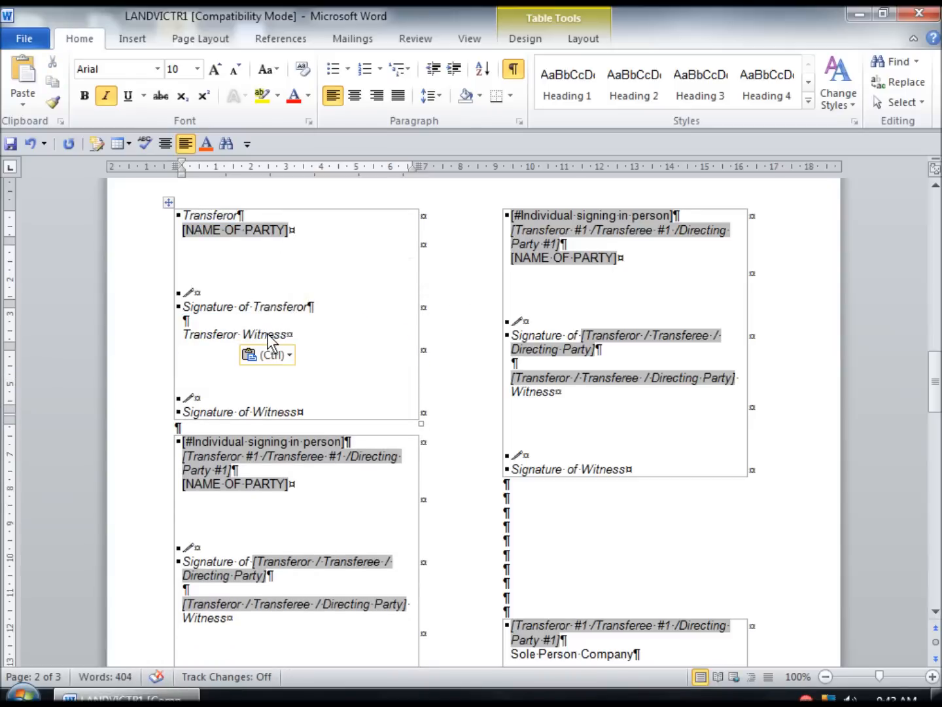
pyautogui.click(257, 229)
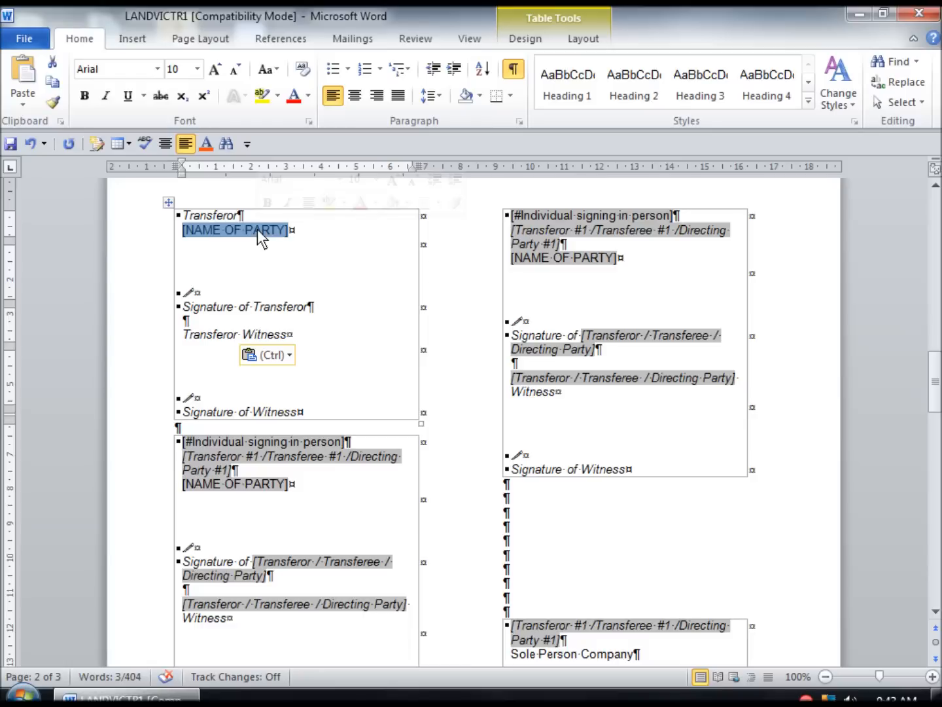
pyautogui.write('BILL WHITE')
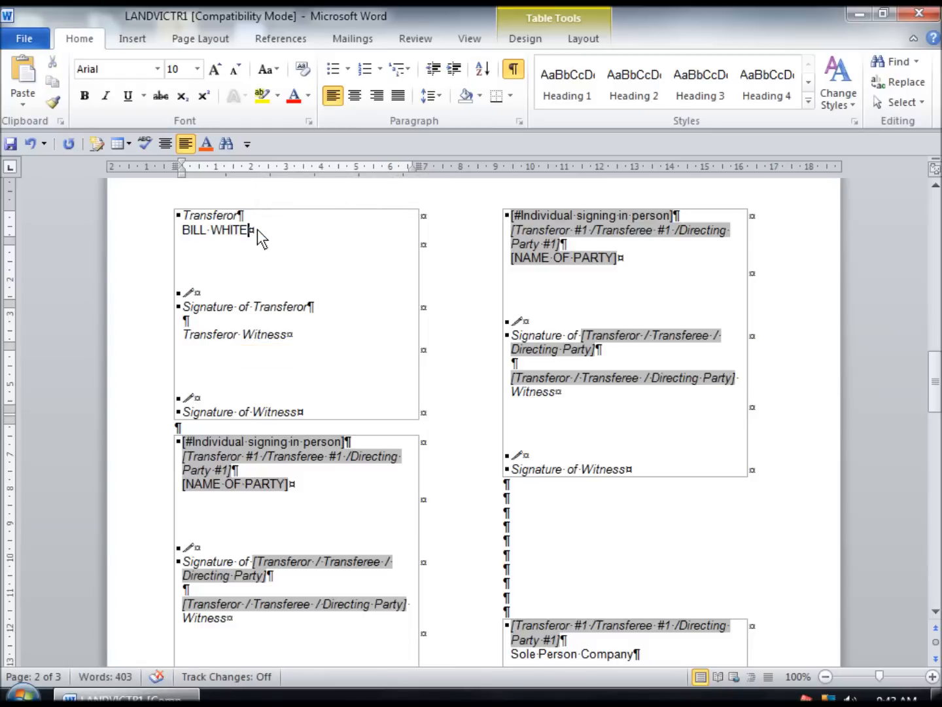
# Step: In the second individual signing table, delete the "[#Individual signing in person]" line and replace the party-type placeholder with "Transferee 1"
pyautogui.scroll(-3, 257, 229)
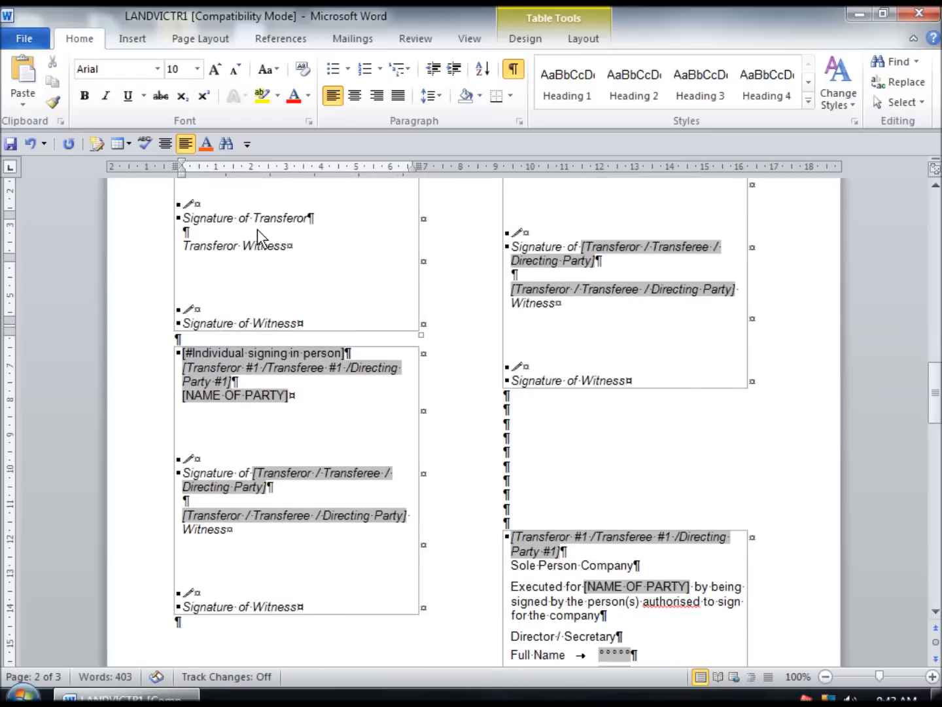
pyautogui.click(233, 356)
pyautogui.press('Delete')
pyautogui.press('Delete')
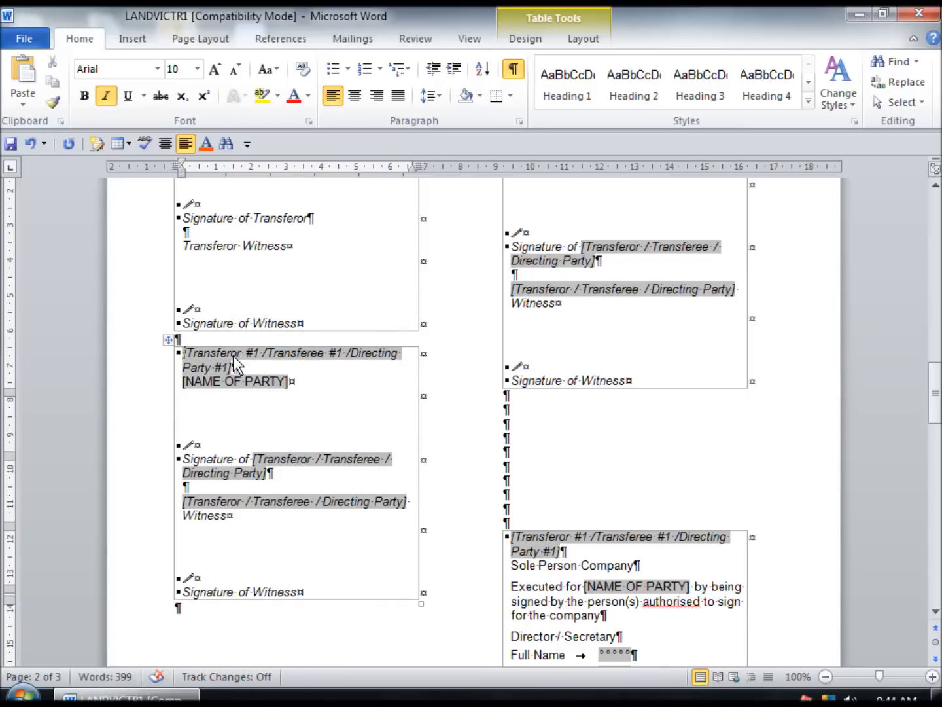
pyautogui.click(226, 353)
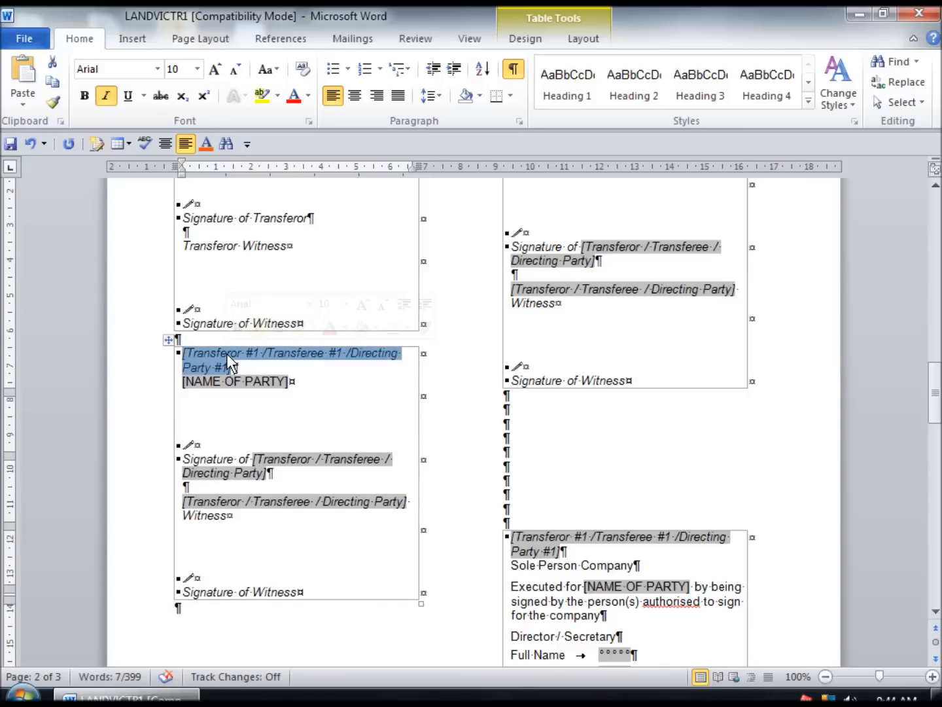
pyautogui.press('Delete')
pyautogui.write('Trans')
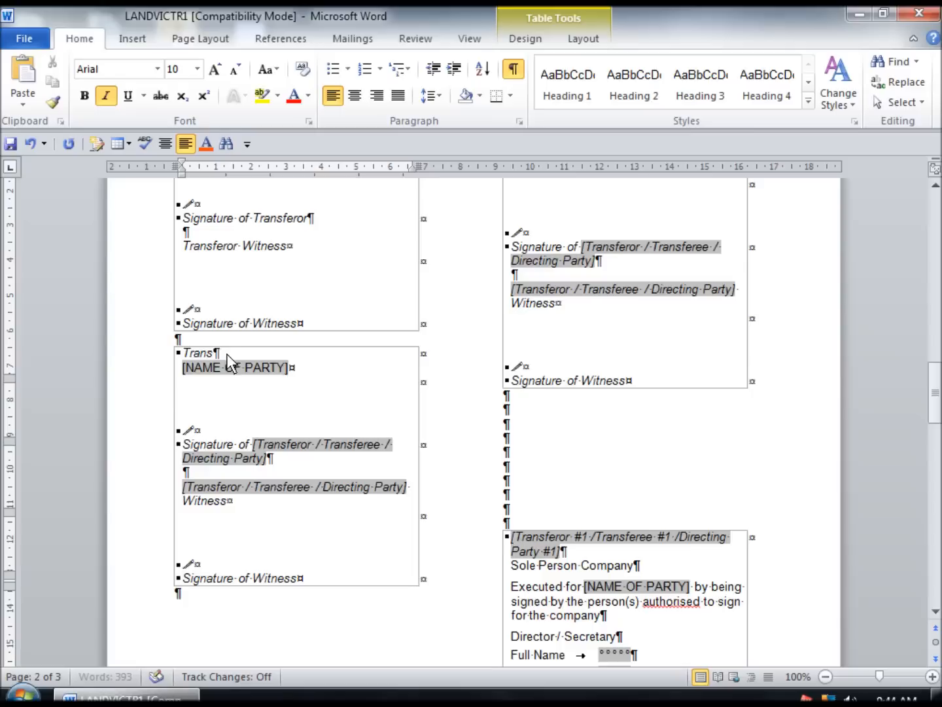
pyautogui.write('feree 1')
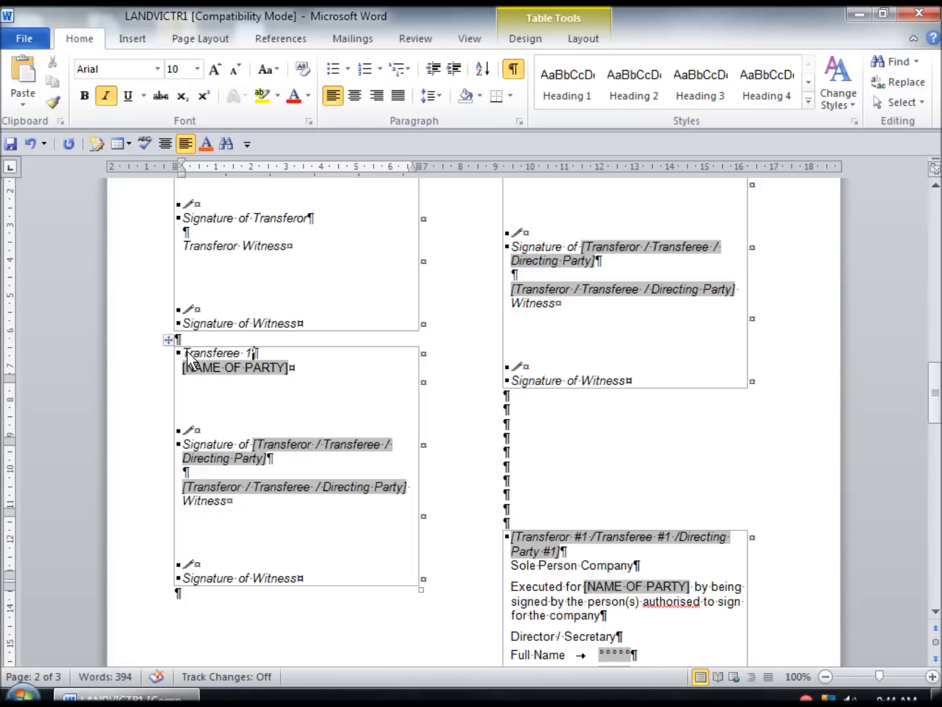
# Step: Copy the word "Transferee" over the signature and witness placeholders in the "Transferee 1" signing table
pyautogui.hotkey('shift', 'Right')
pyautogui.hotkey('shift', 'Right')
pyautogui.hotkey('shift', 'Right')
pyautogui.hotkey('shift', 'Right')
pyautogui.hotkey('shift', 'Right')
pyautogui.hotkey('shift', 'Right')
pyautogui.hotkey('shift', 'Right')
pyautogui.hotkey('shift', 'Right')
pyautogui.hotkey('shift', 'Right')
pyautogui.hotkey('shift', 'Right')
pyautogui.hotkey('ctrl', 'c')
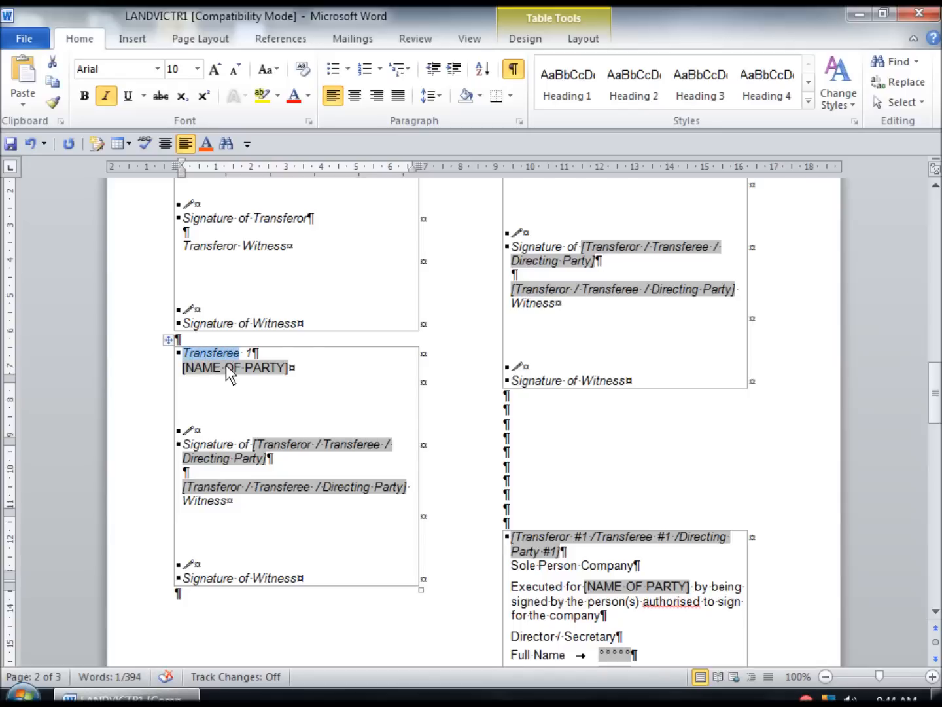
pyautogui.click(302, 446)
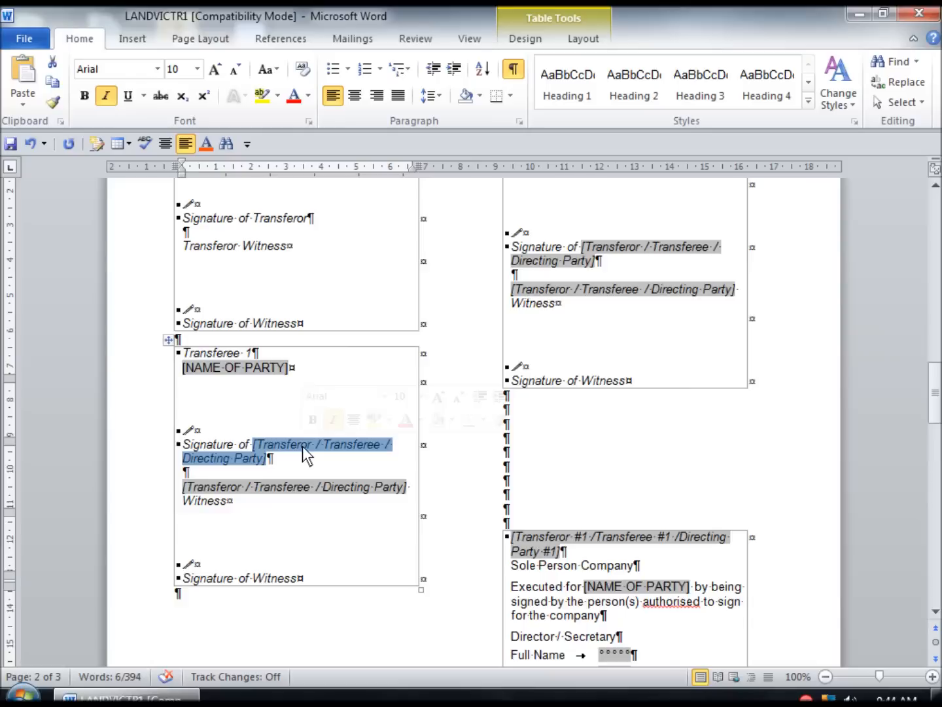
pyautogui.hotkey('ctrl', 'v')
pyautogui.click(293, 471)
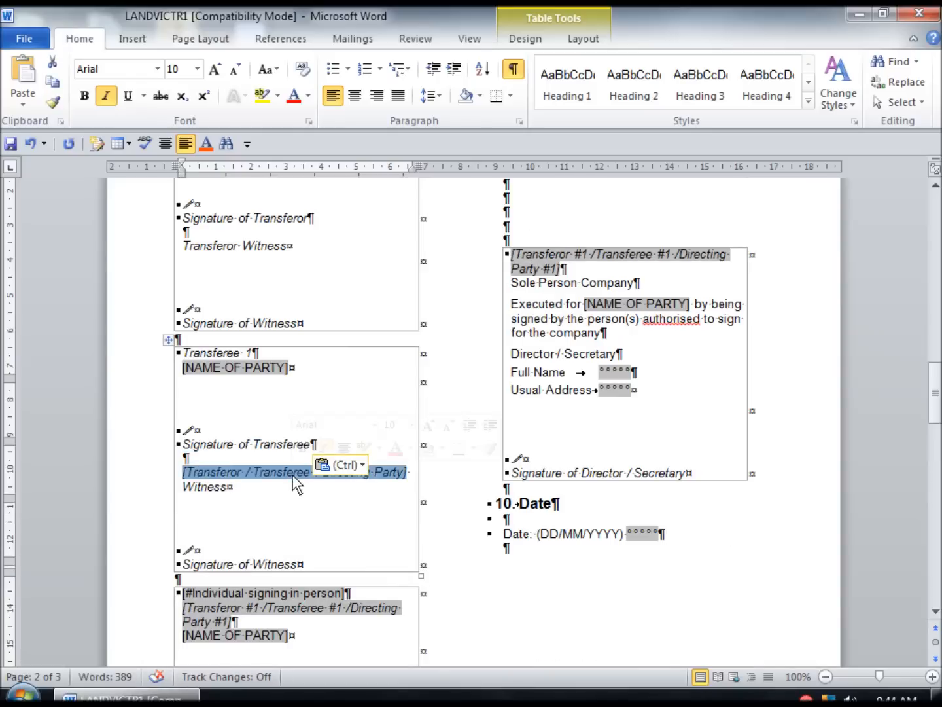
pyautogui.hotkey('ctrl', 'v')
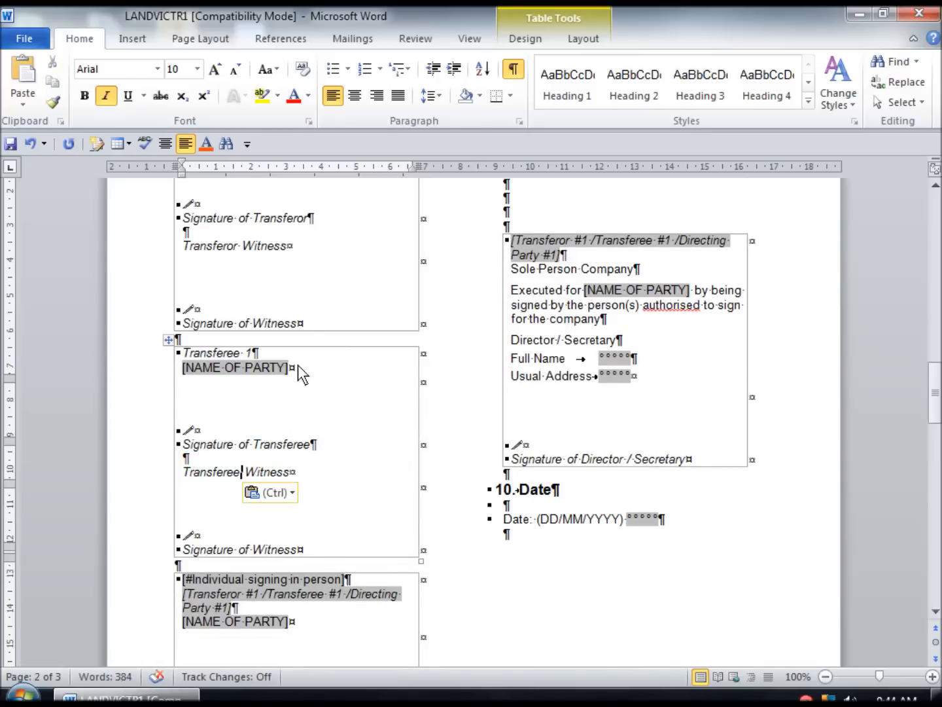
# Step: Replace the "[NAME OF PARTY]" placeholder in the "Transferee 1" signing table with the first transferee's full name
pyautogui.click(268, 371)
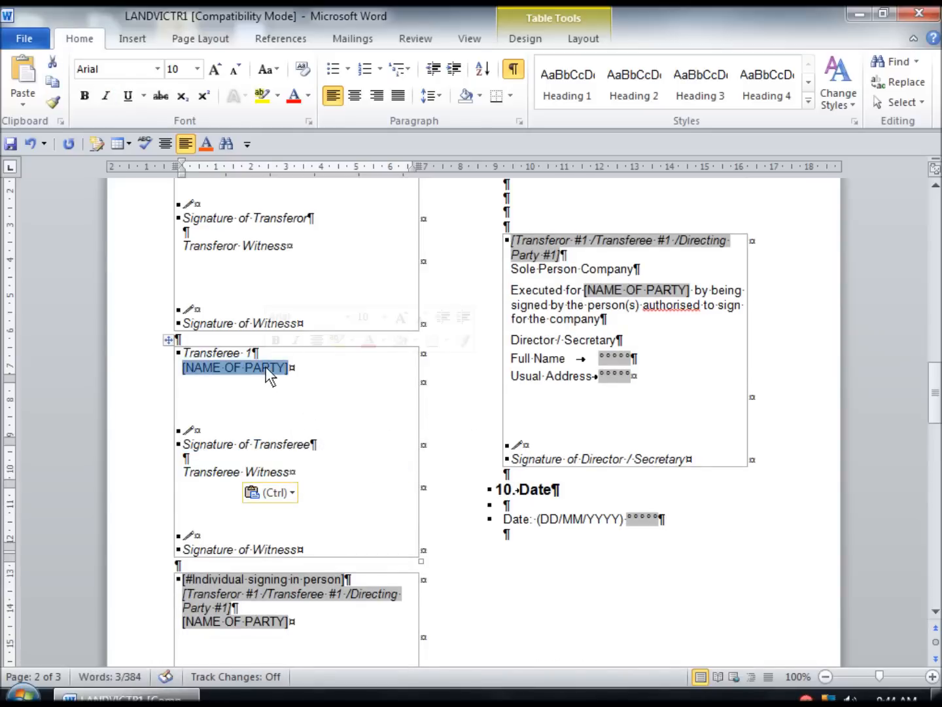
pyautogui.write('JOHN SMITH')
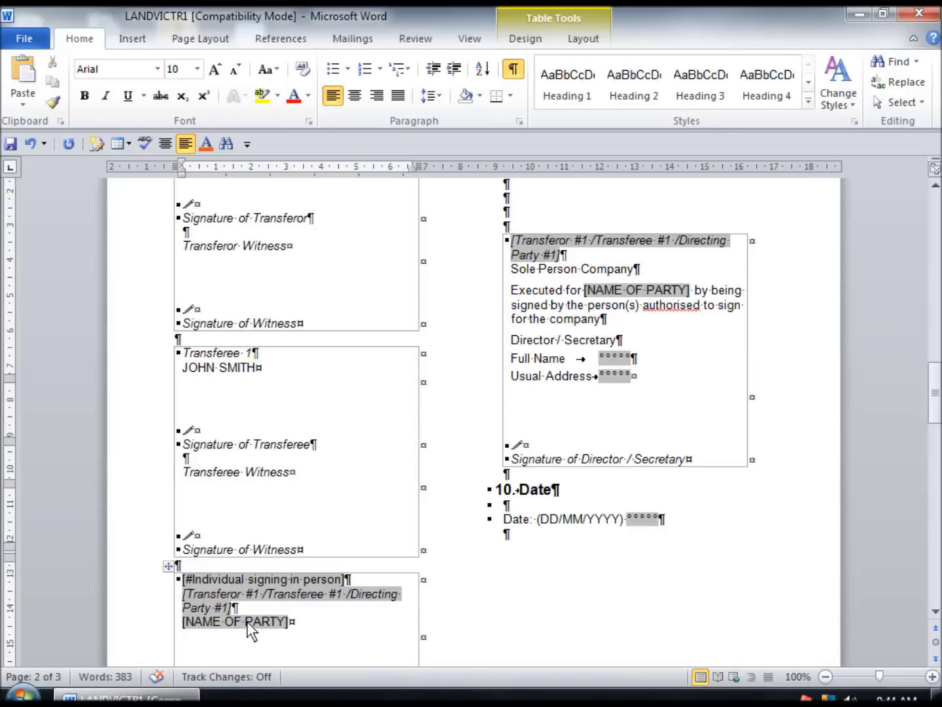
# Step: In the third individual signing table, delete the "[#Individual signing in person]" line and replace the party-type placeholder with "Transferee 2"
pyautogui.tripleClick(255, 580)
pyautogui.press('Delete')
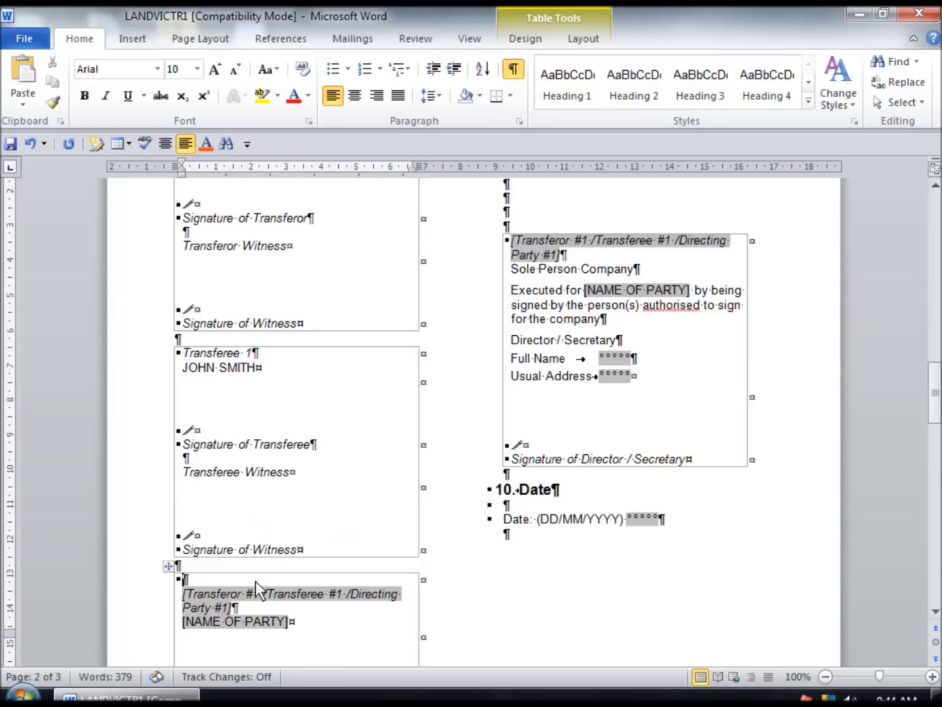
pyautogui.click(221, 586)
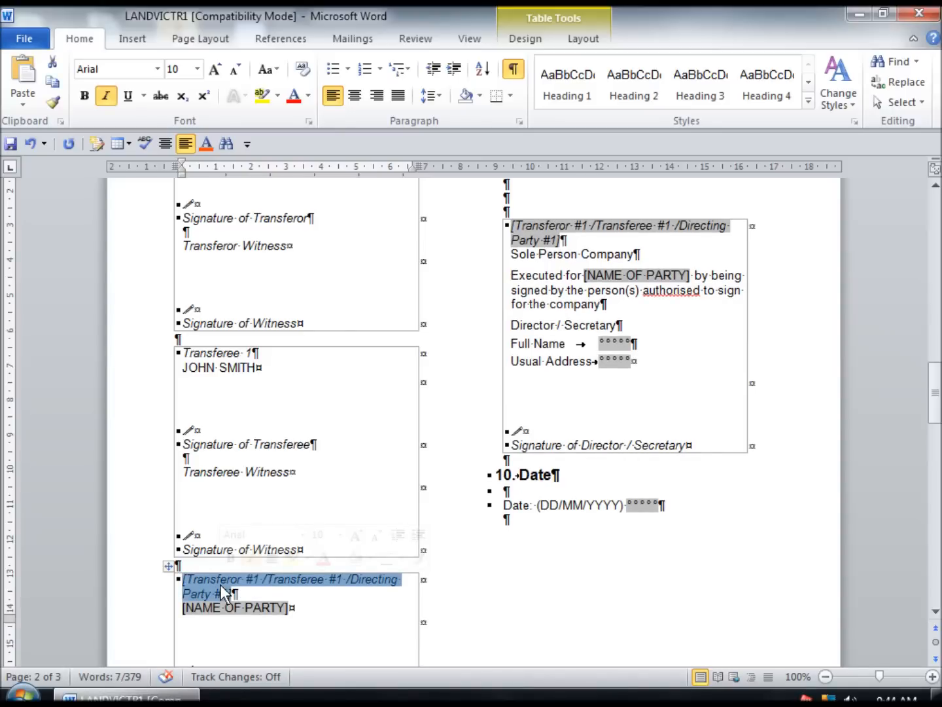
pyautogui.hotkey('ctrl', 'v')
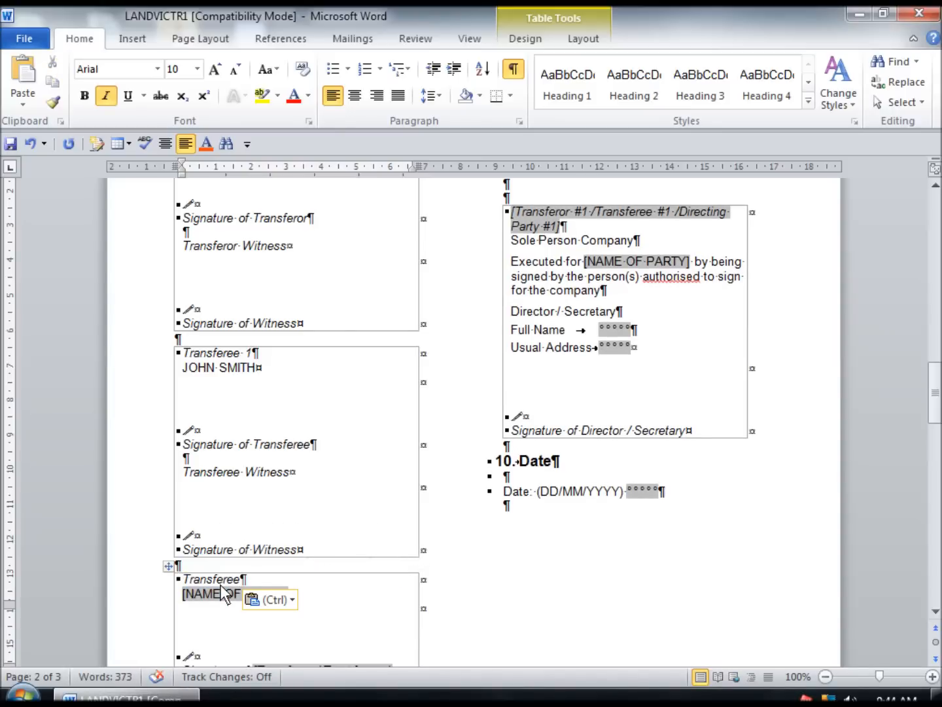
pyautogui.write('2')
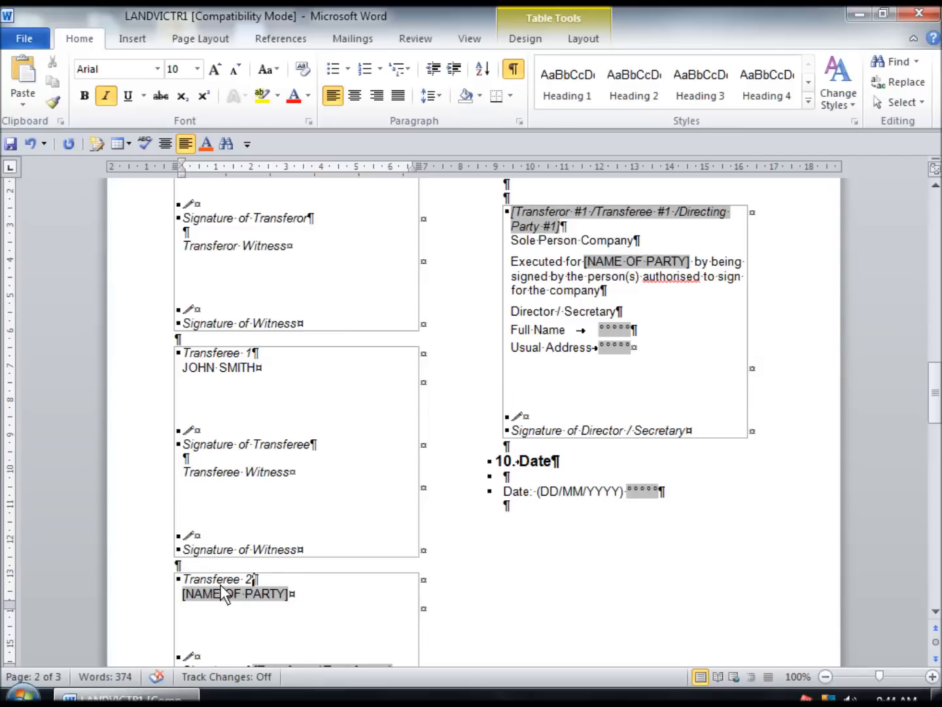
# Step: Put "Transferee" over the signature and witness placeholders in the "Transferee 2" table, and enter the second transferee's full name as the party
pyautogui.scroll(-2, 221, 584)
pyautogui.click(280, 589)
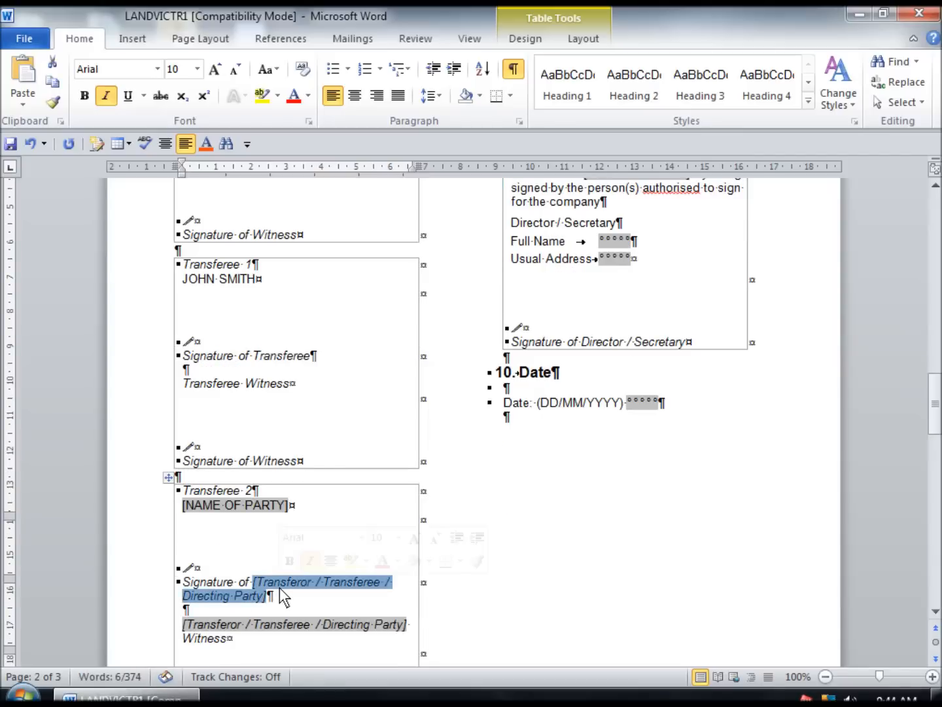
pyautogui.hotkey('ctrl', 'v')
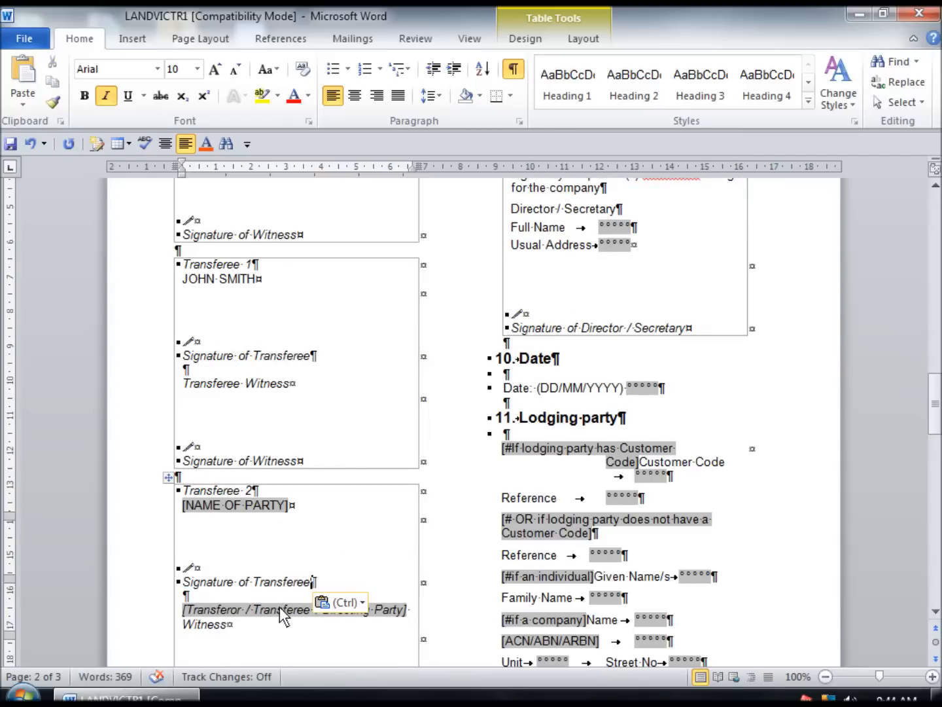
pyautogui.click(280, 608)
pyautogui.write('Transferee')
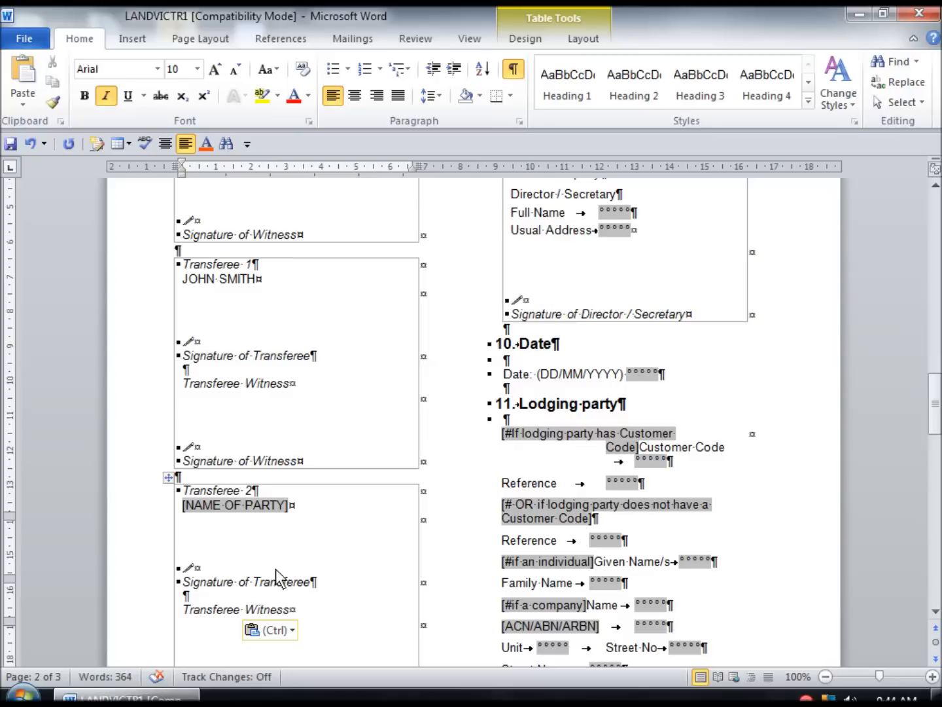
pyautogui.click(248, 504)
pyautogui.write('MAR')
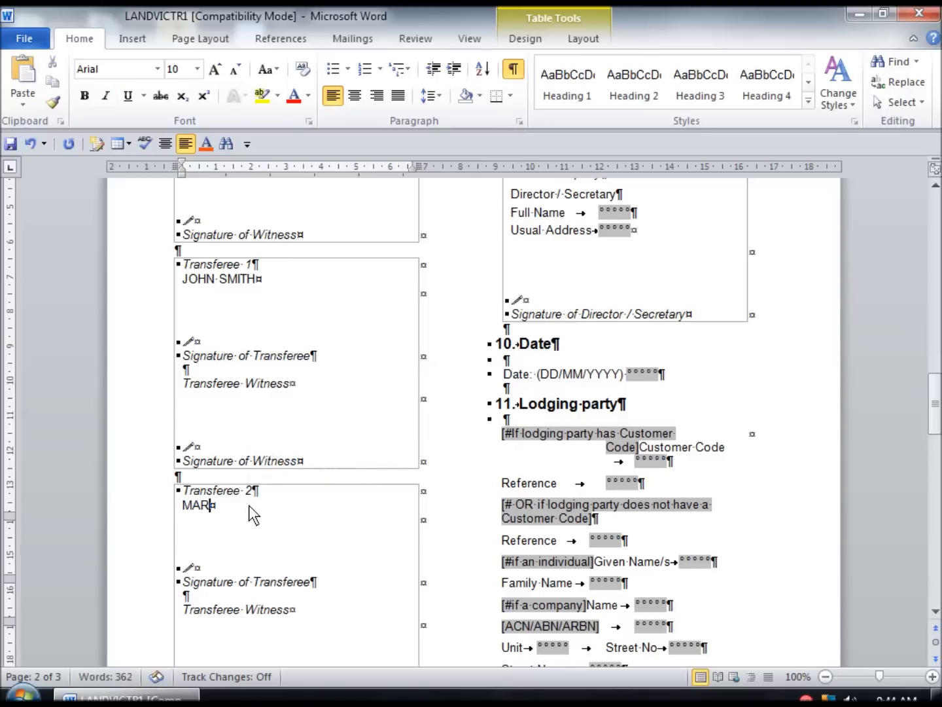
pyautogui.write('Y SMITH')
# Step: In the Sole Person Company signing table, replace the party-type placeholder with "Transferee 3" and the party name with "SMITH LTD"
pyautogui.scroll(-5, 250, 513)
pyautogui.scroll(8, 250, 513)
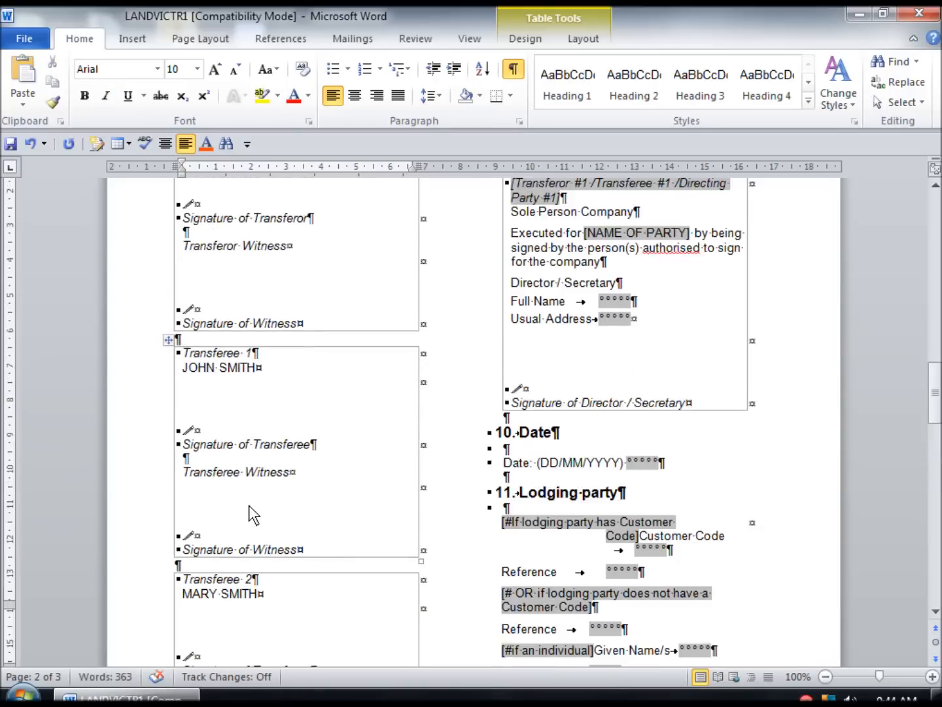
pyautogui.scroll(5, 498, 421)
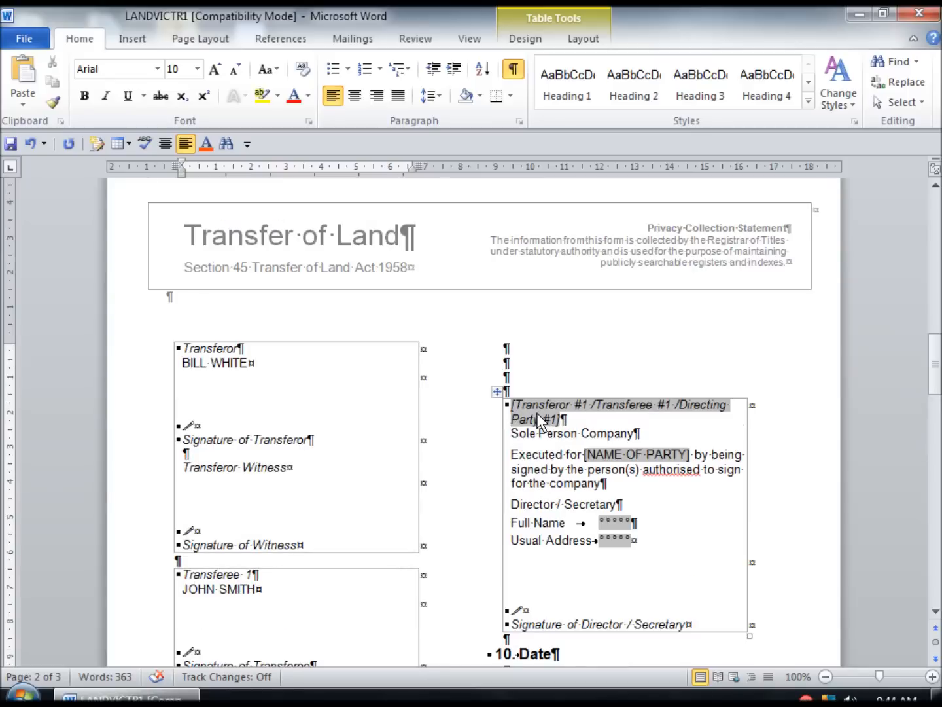
pyautogui.click(539, 419)
pyautogui.write('Transferee')
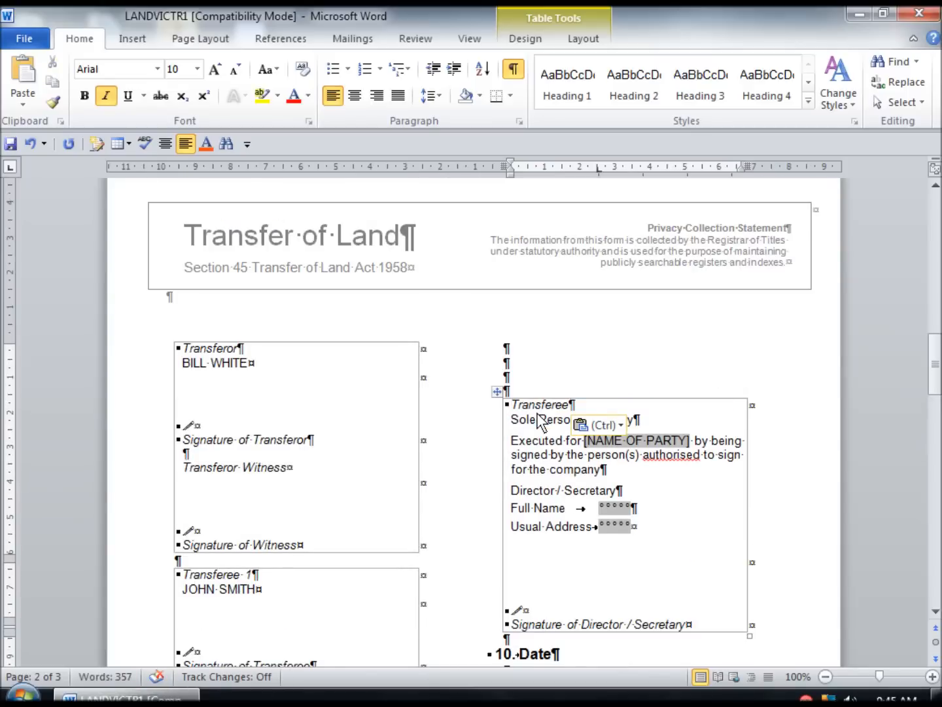
pyautogui.write('3')
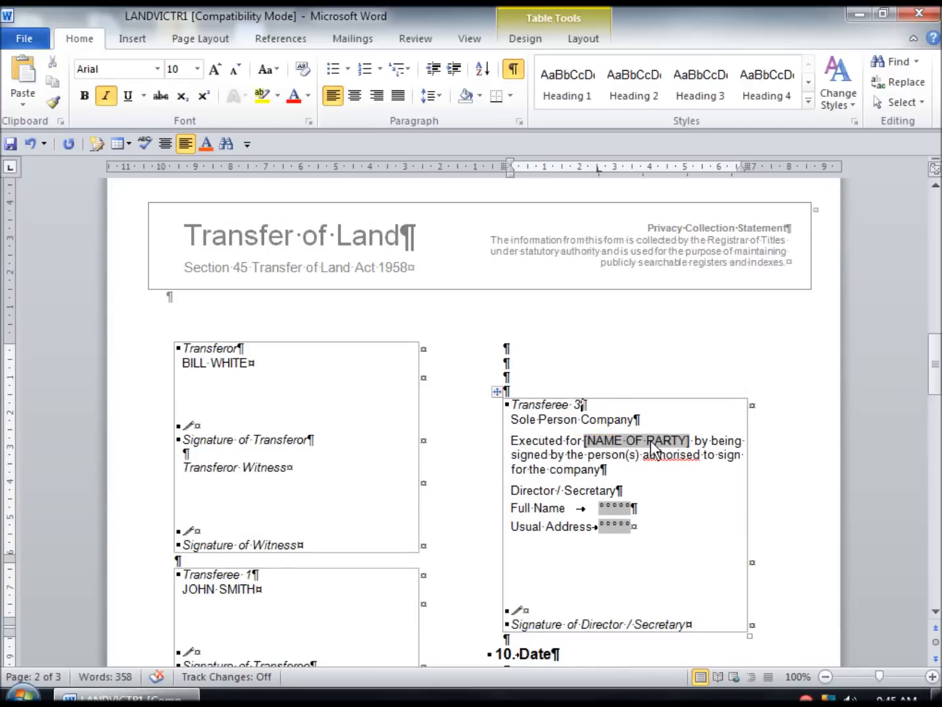
pyautogui.click(653, 447)
pyautogui.write('SMITH')
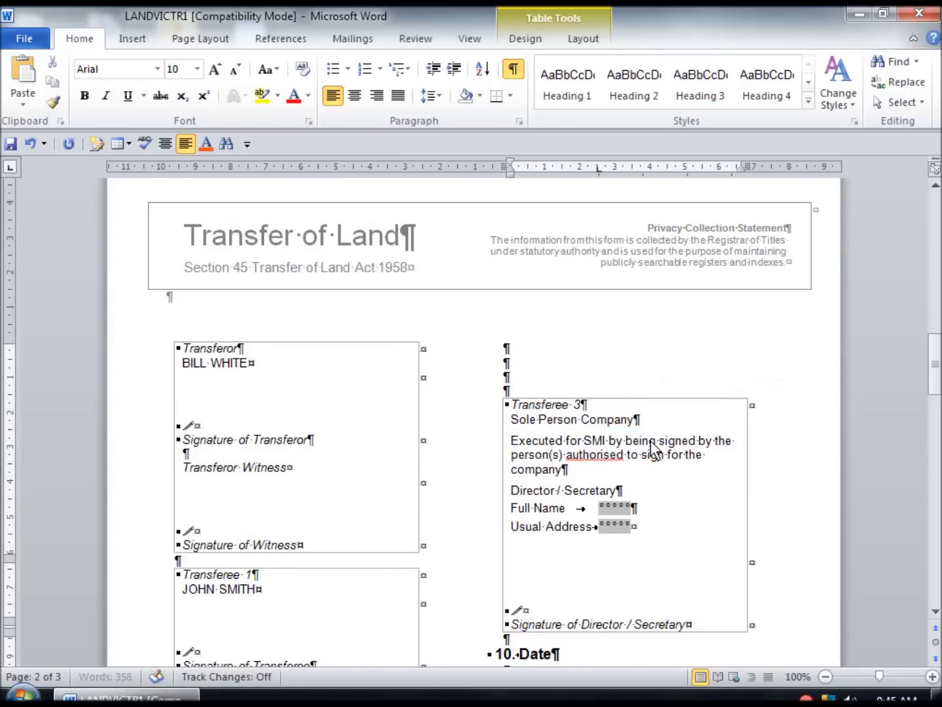
pyautogui.write('L ')
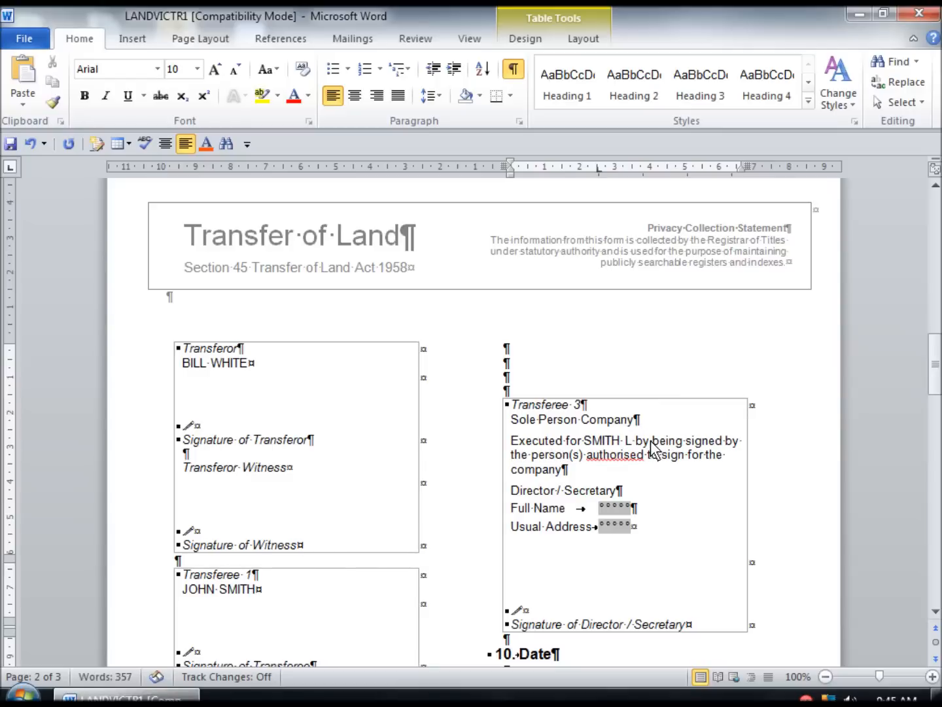
pyautogui.write('TD')
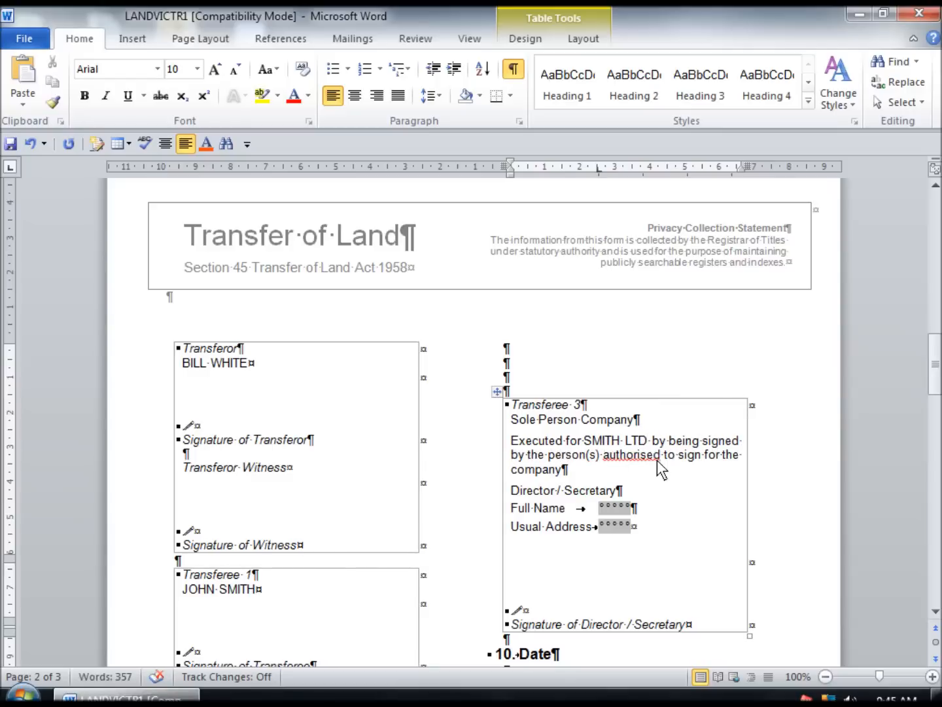
# Step: Fill in the Director / Secretary's full name and usual address in the "Transferee 3" signing table
pyautogui.click(615, 508)
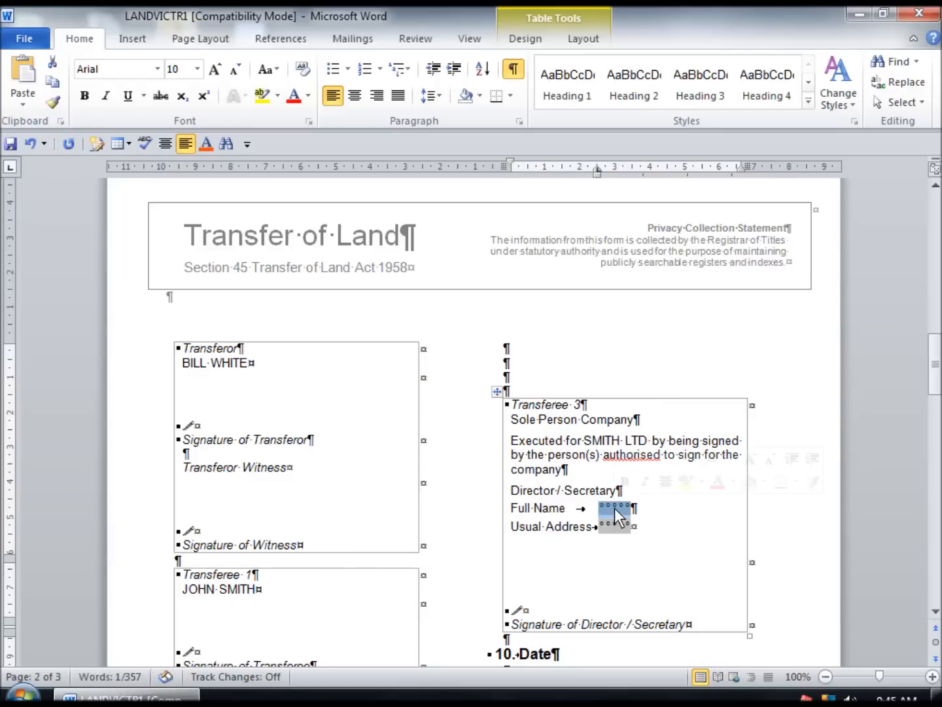
pyautogui.write('JOHN ')
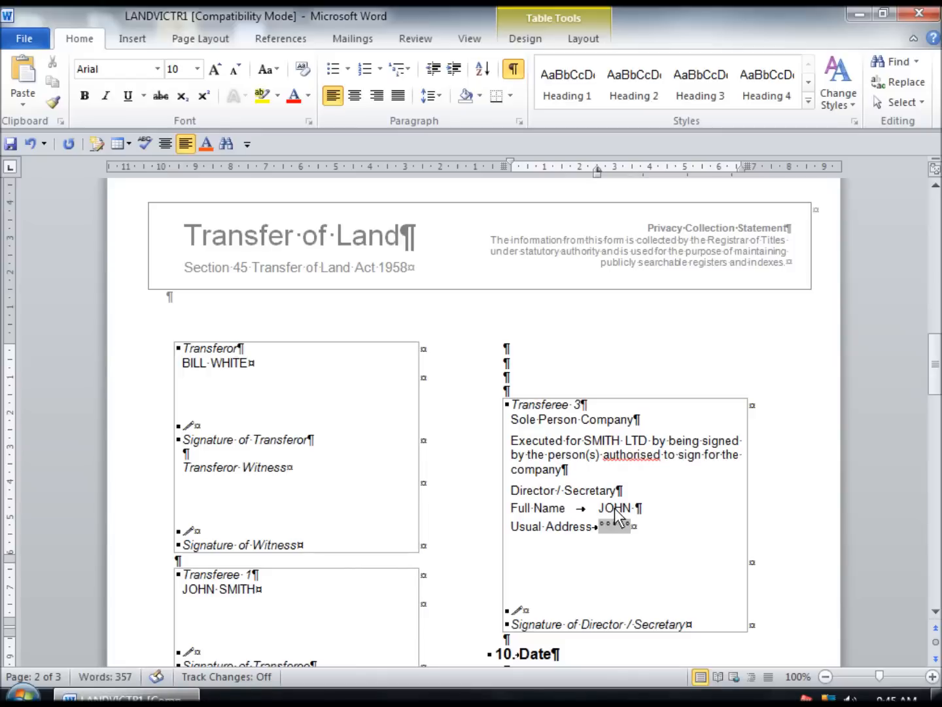
pyautogui.write('SMITH')
pyautogui.click(615, 531)
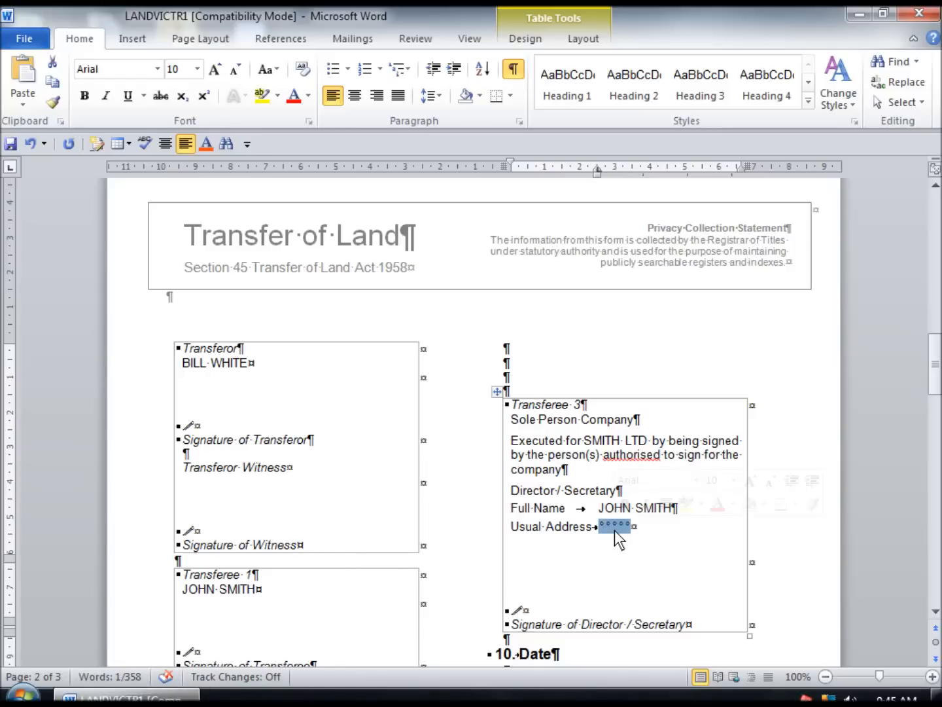
pyautogui.write('1')
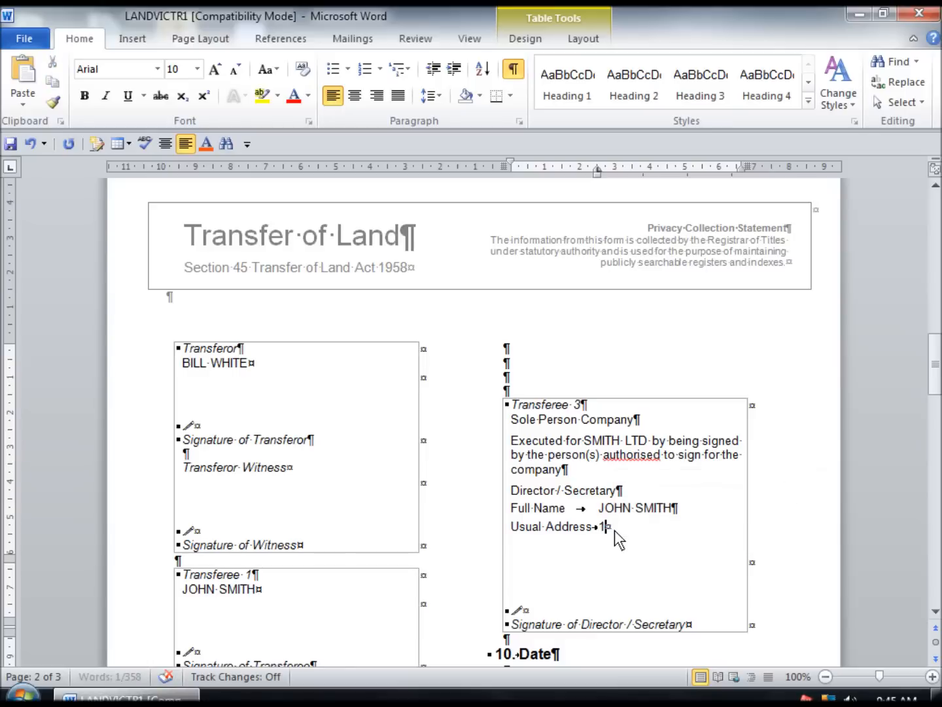
pyautogui.write('23 HiGH STRR')
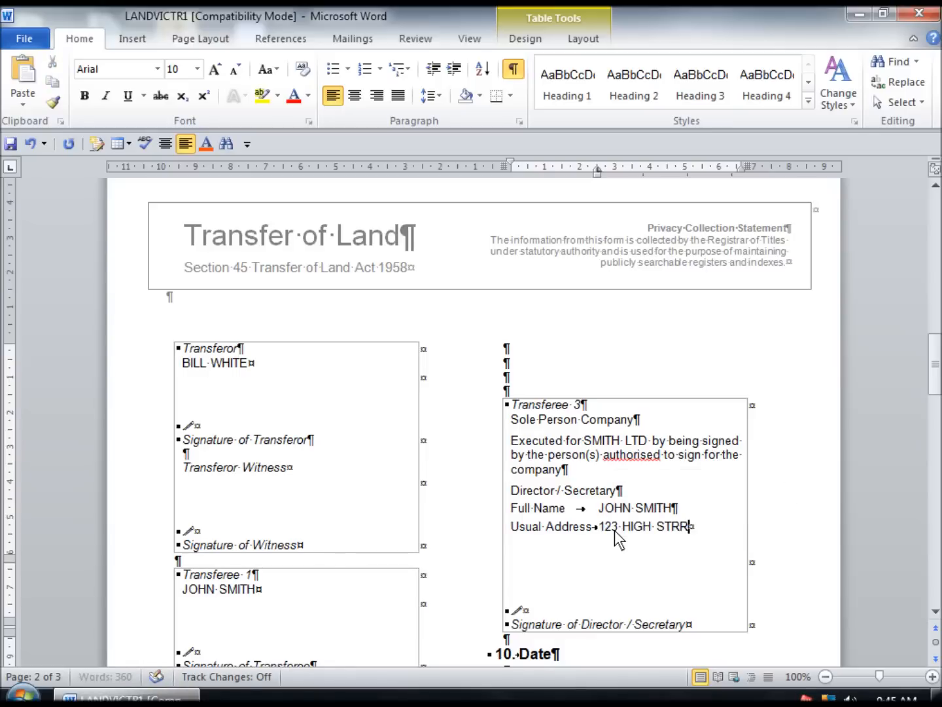
pyautogui.press('BackSpace')
pyautogui.press('BackSpace')
pyautogui.press('BackSpace')
pyautogui.press('BackSpace')
pyautogui.write('REET ')
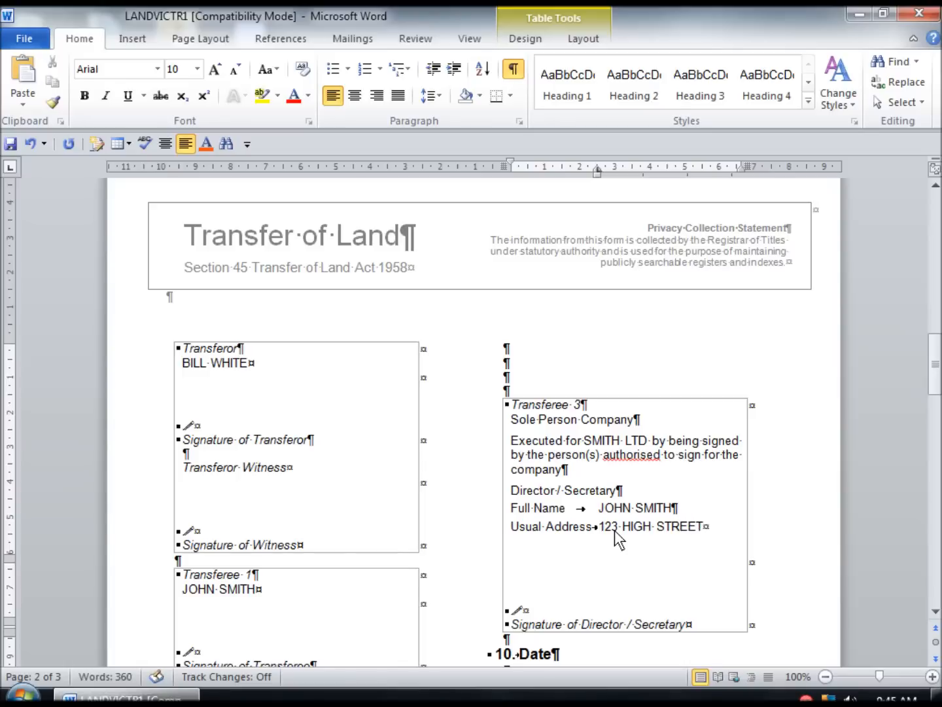
pyautogui.write('MALVERN VIC ')
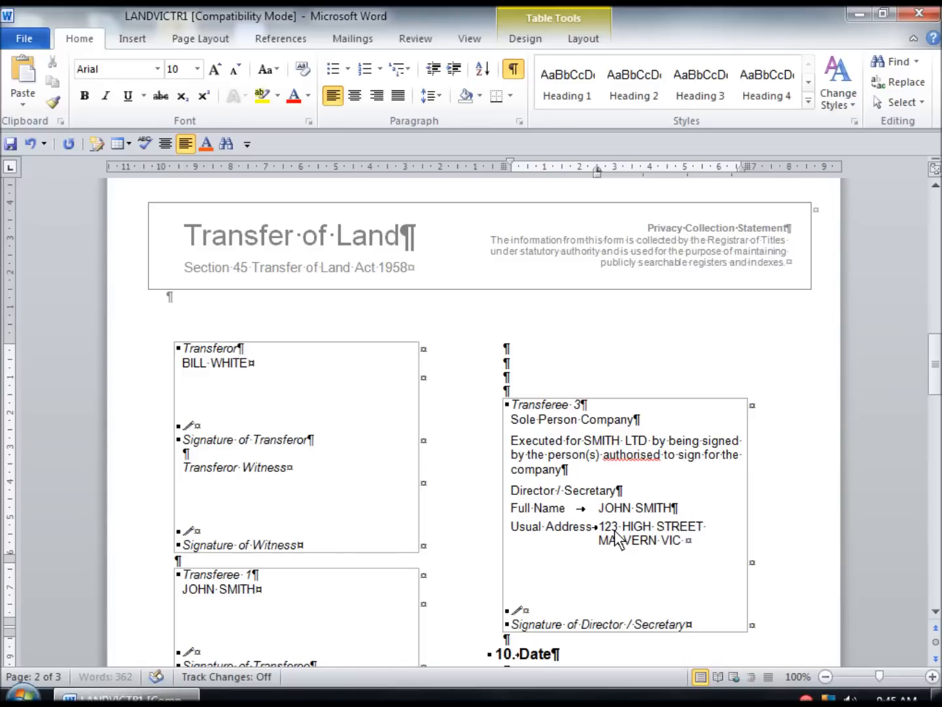
pyautogui.write('3144')
# Step: Delete the surplus empty paragraphs below the "Transferee 2" signing table
pyautogui.scroll(-4, 615, 533)
pyautogui.scroll(4, 615, 533)
pyautogui.scroll(-15, 589, 533)
pyautogui.click(227, 496)
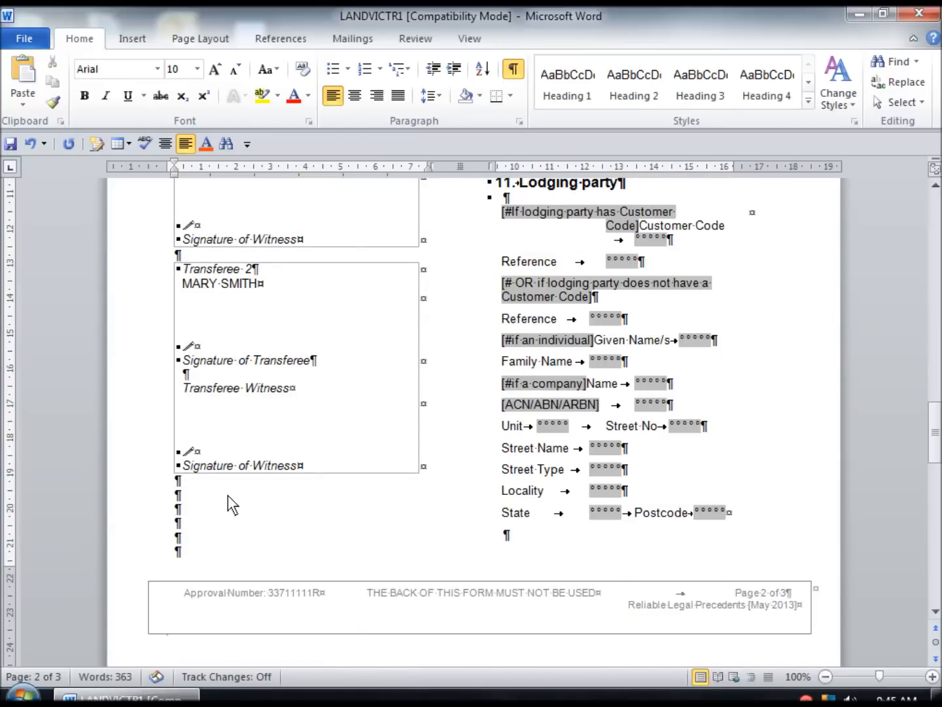
pyautogui.press('Delete')
pyautogui.press('Delete')
pyautogui.press('Delete')
pyautogui.press('Delete')
pyautogui.press('Delete')
pyautogui.press('Delete')
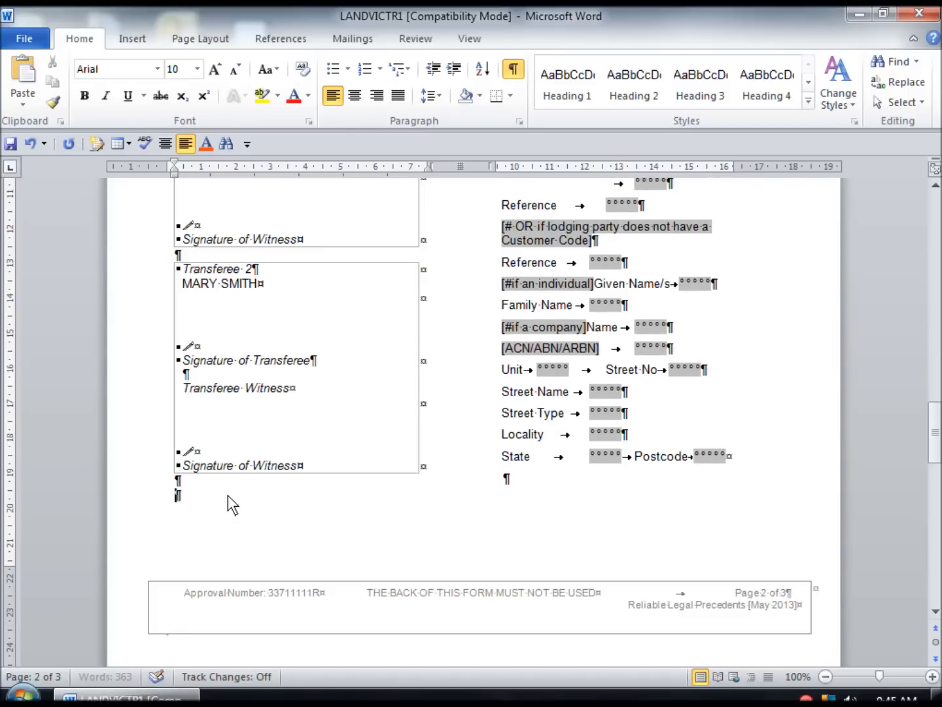
# Step: Delete the date placeholder in section 10, leaving the date blank
pyautogui.scroll(4, 251, 494)
pyautogui.scroll(-9, 250, 494)
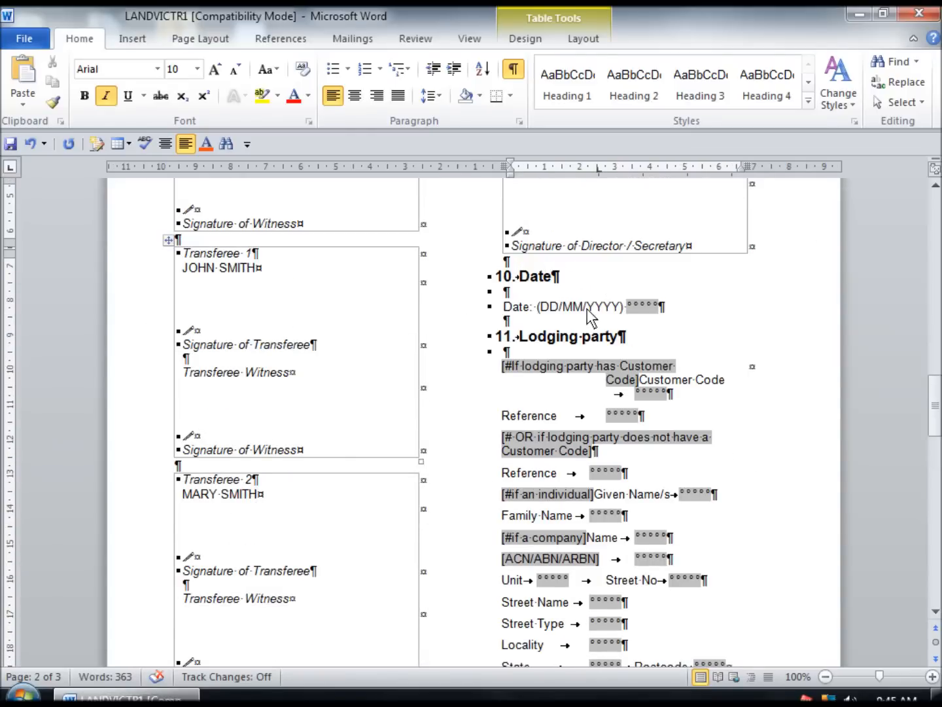
pyautogui.click(653, 308)
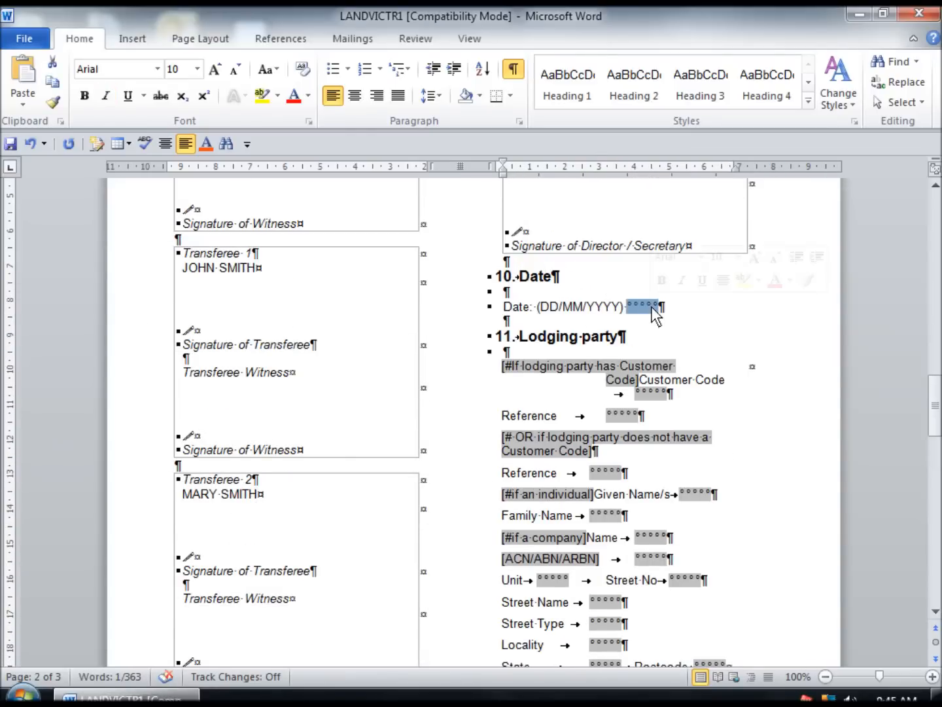
pyautogui.press('Delete')
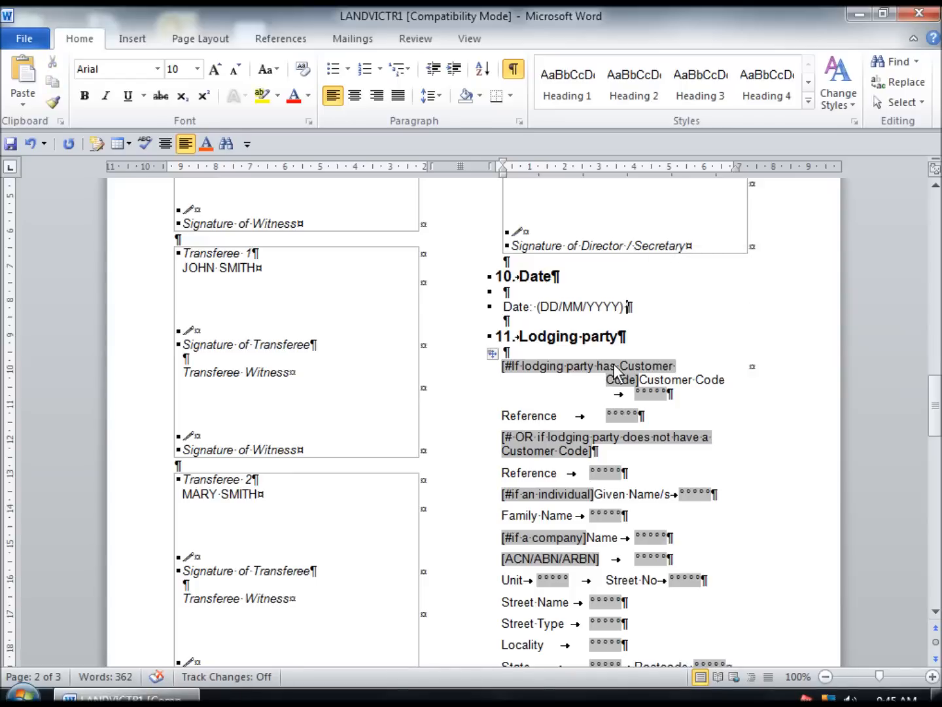
# Step: Delete the "[#If lodging party has Customer Code]" note in section 11, Lodging party
pyautogui.scroll(-3, 722, 370)
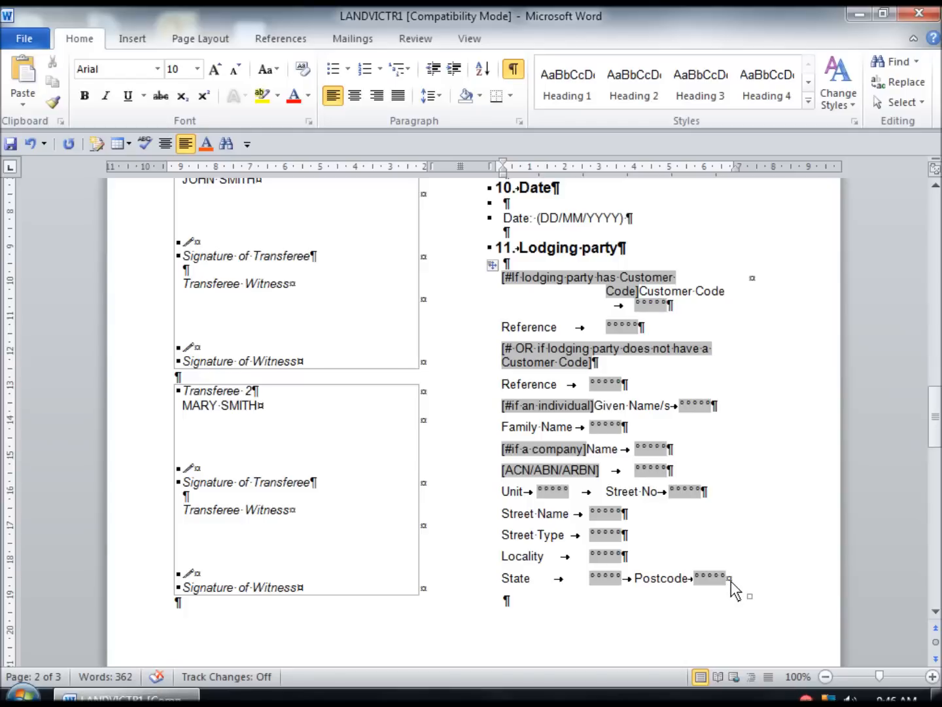
pyautogui.click(557, 277)
pyautogui.press('Delete')
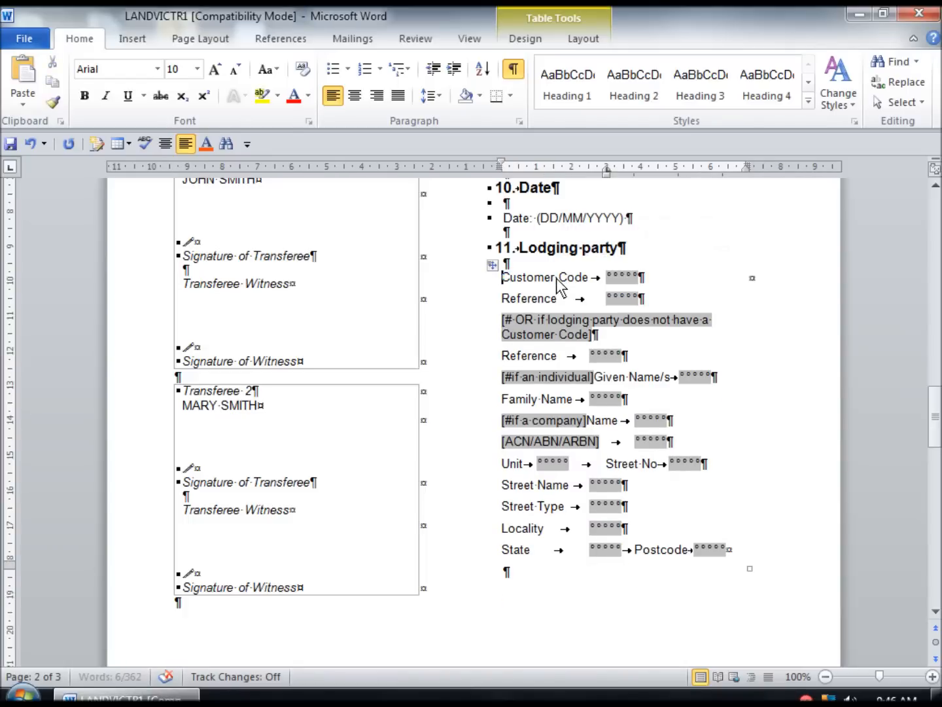
# Step: Enter the lodging party's customer code and set the reference below it to "REF 1234" in section 11
pyautogui.click(618, 280)
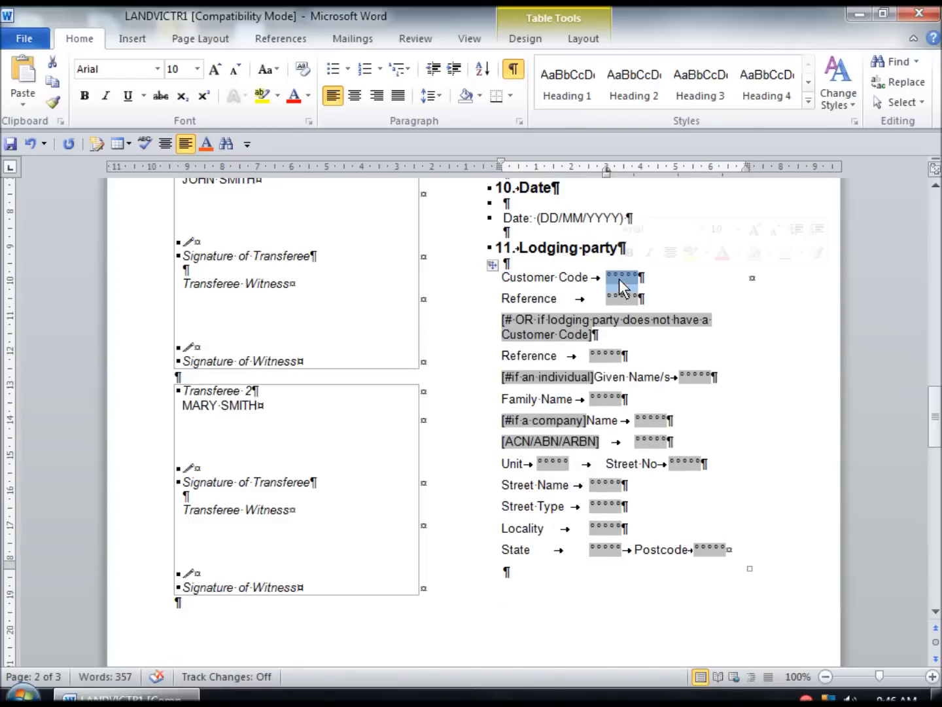
pyautogui.write('12345')
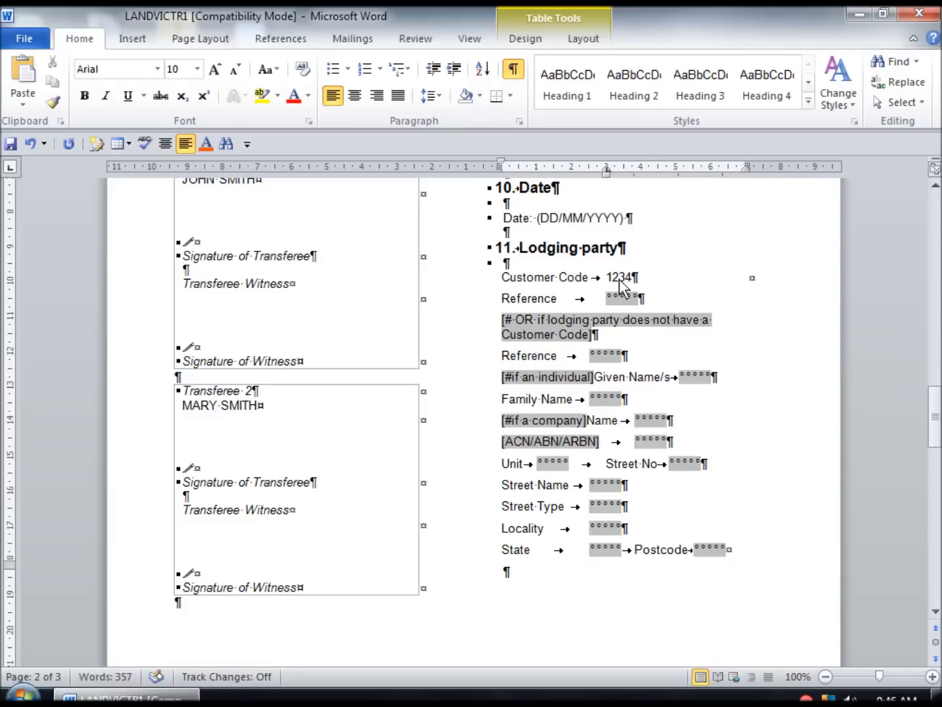
pyautogui.write('P')
pyautogui.click(617, 298)
pyautogui.write('REF')
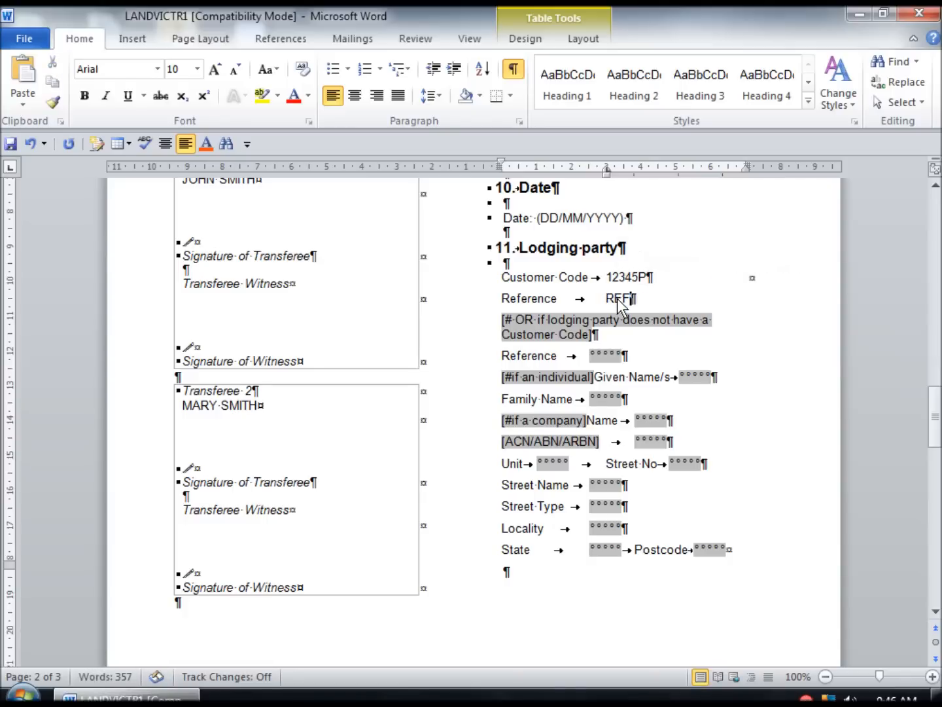
pyautogui.write(' 1234')
pyautogui.scroll(-1, 617, 298)
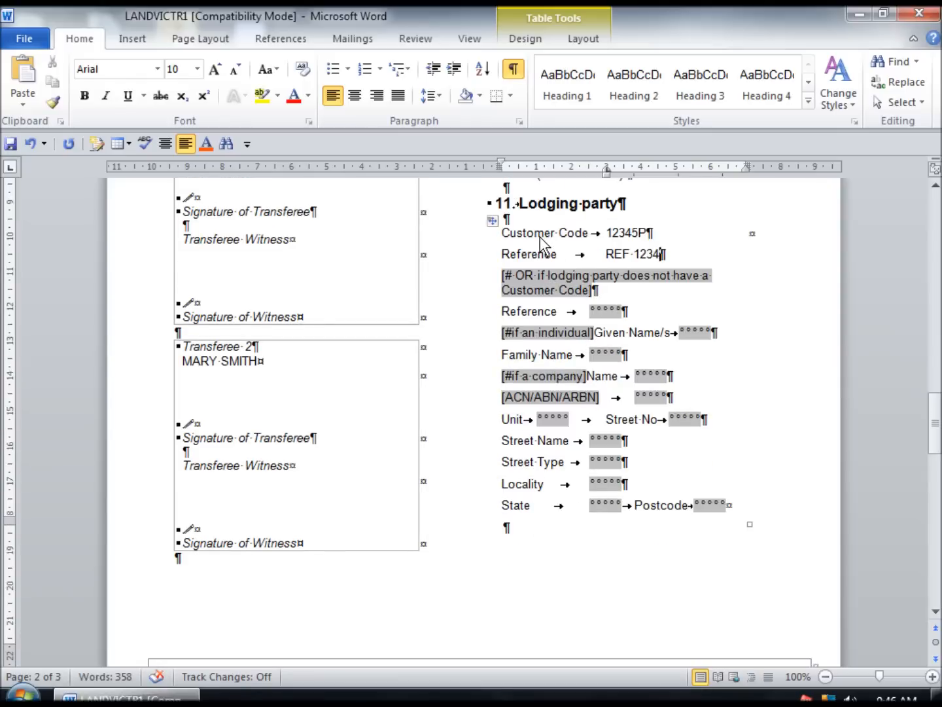
# Step: Delete the alternative details block for a lodging party without a Customer Code in section 11, including the empty paragraph left below the reference
pyautogui.click(540, 280)
pyautogui.moveTo(540, 280); pyautogui.dragTo(711, 502)
pyautogui.press('Delete')
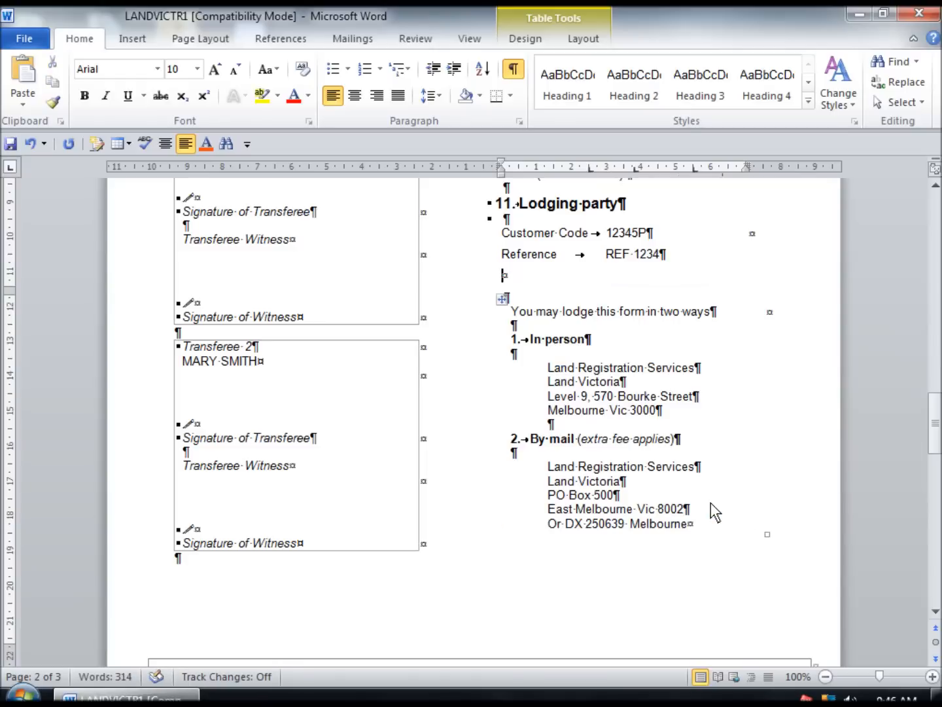
pyautogui.click(681, 269)
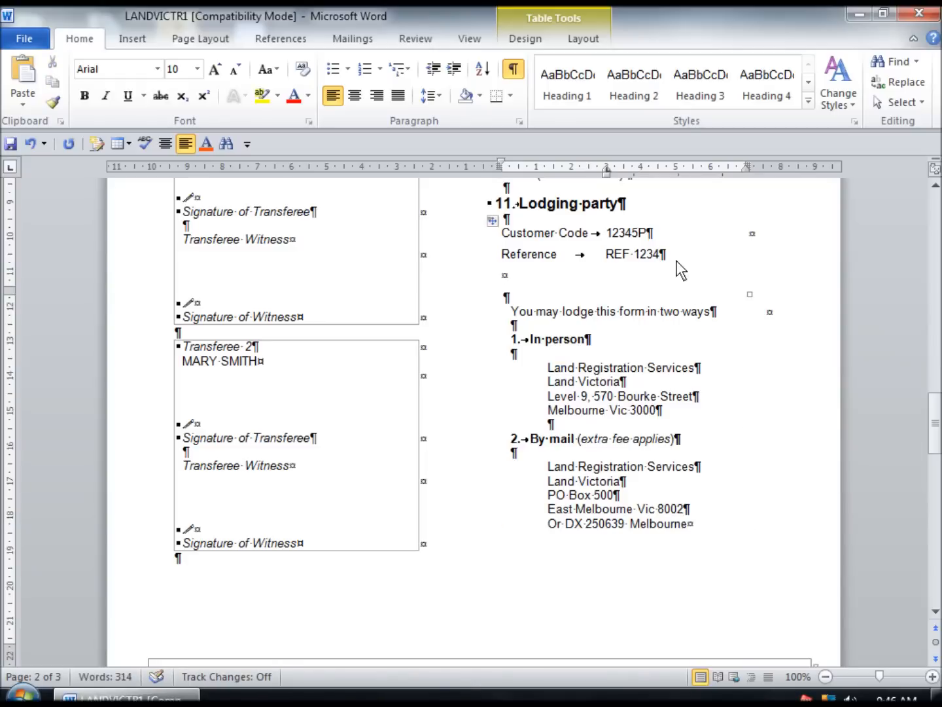
pyautogui.press('Delete')
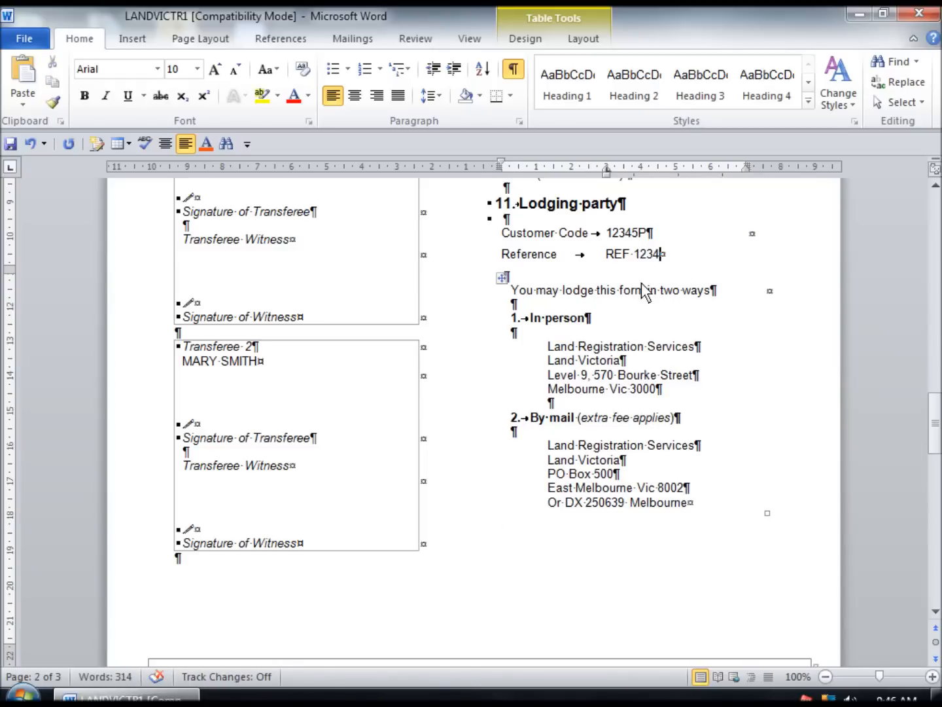
# Step: Check the end of the form, including the "Duty Use Only" box on page 3, and the completed page 2
pyautogui.scroll(-20, 680, 488)
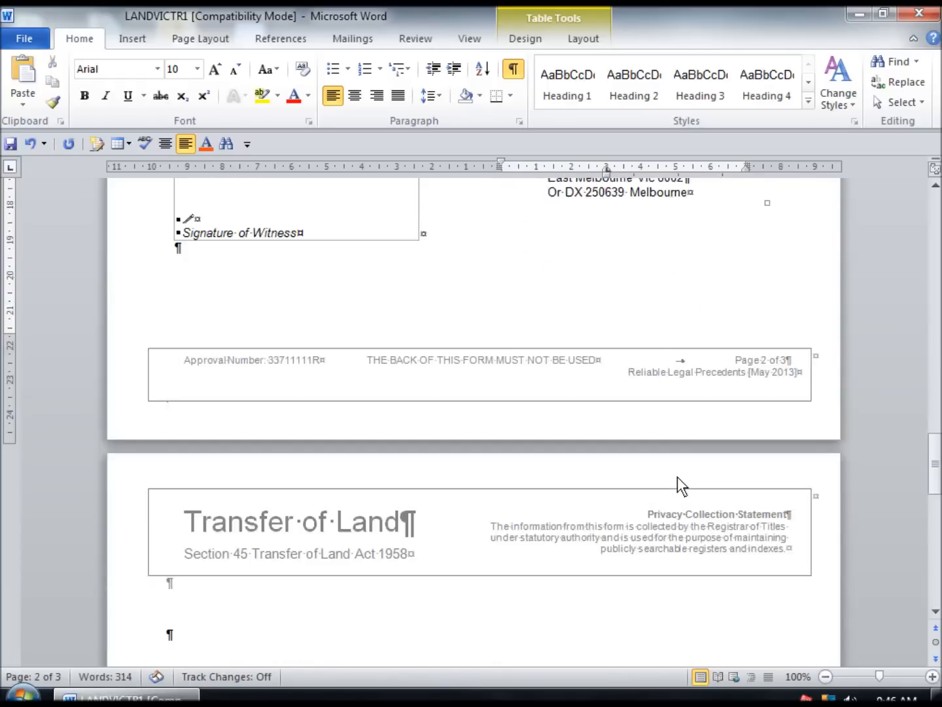
pyautogui.scroll(-3, 678, 476)
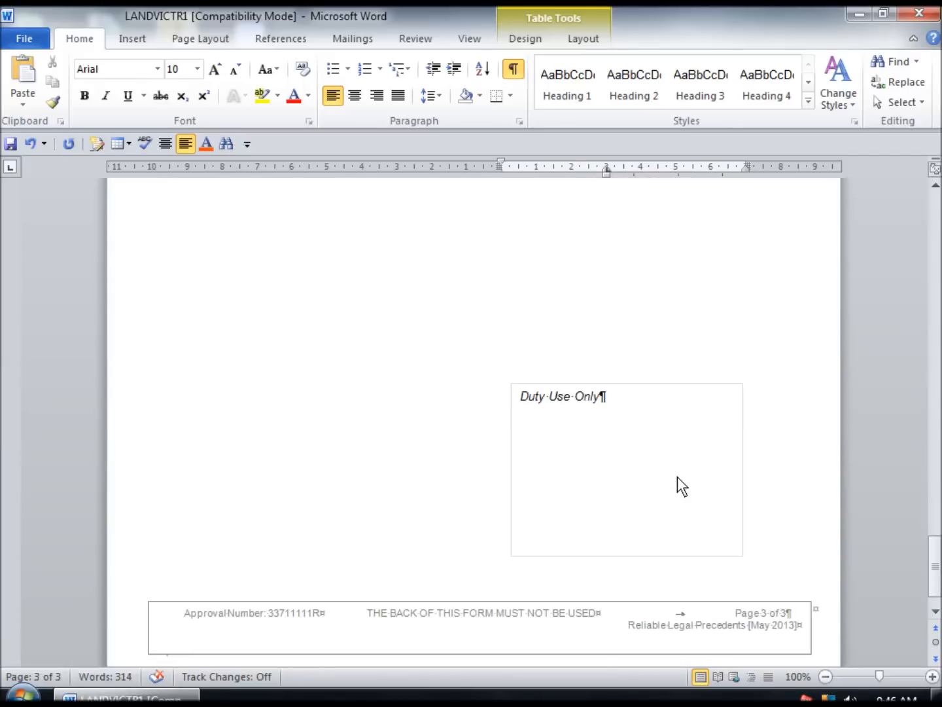
pyautogui.scroll(20, 627, 443)
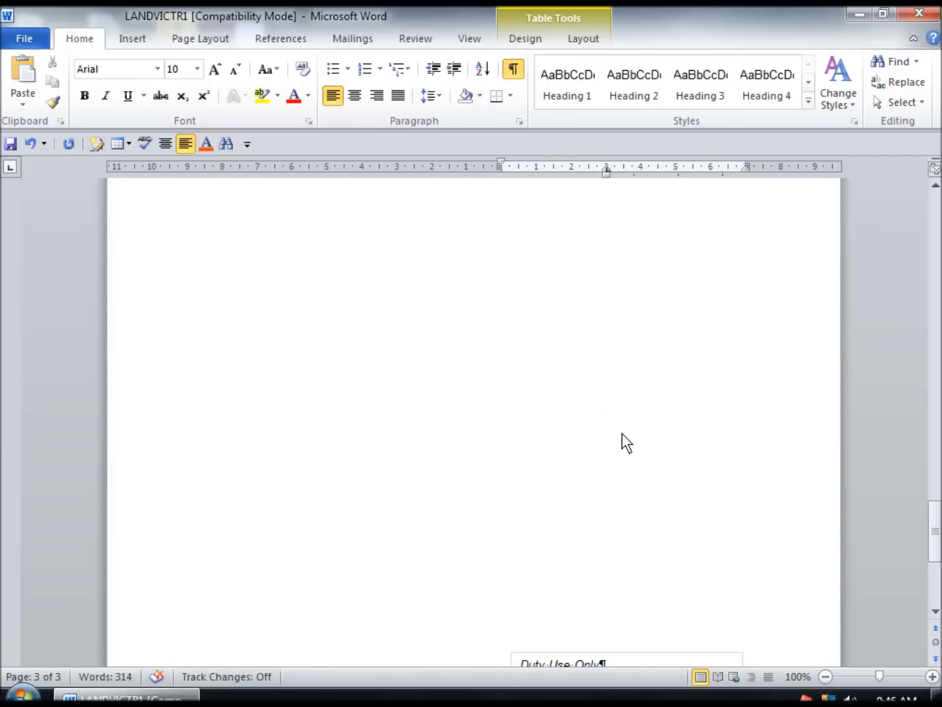
pyautogui.scroll(-10, 622, 432)
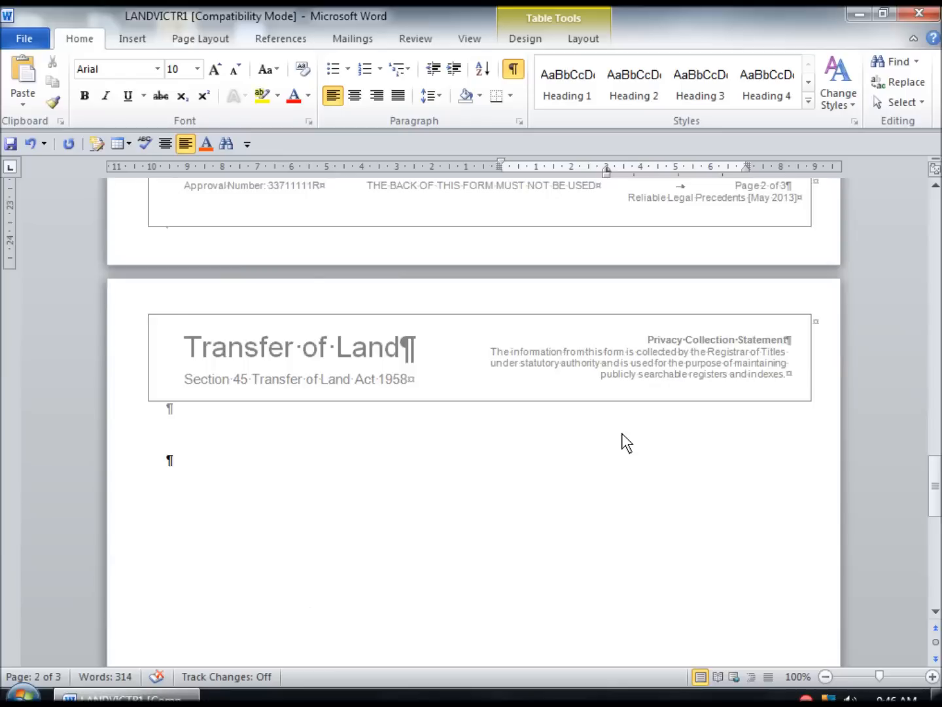
pyautogui.scroll(8, 657, 338)
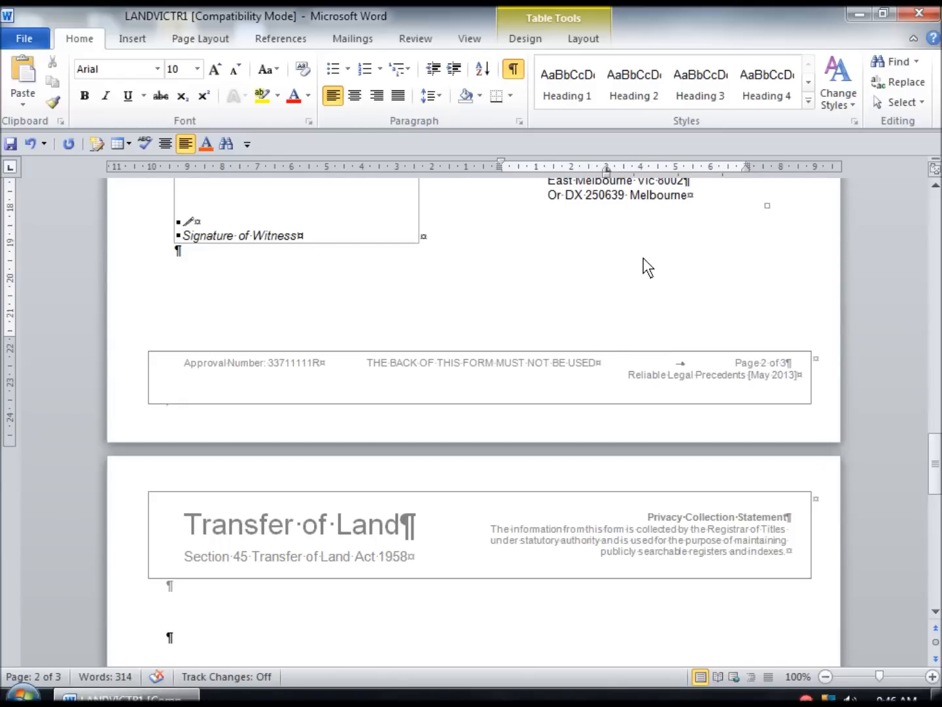
pyautogui.moveTo(934, 476)
pyautogui.mouseDown()
pyautogui.moveTo(935, 317)
pyautogui.moveTo(936, 409)
pyautogui.mouseUp()
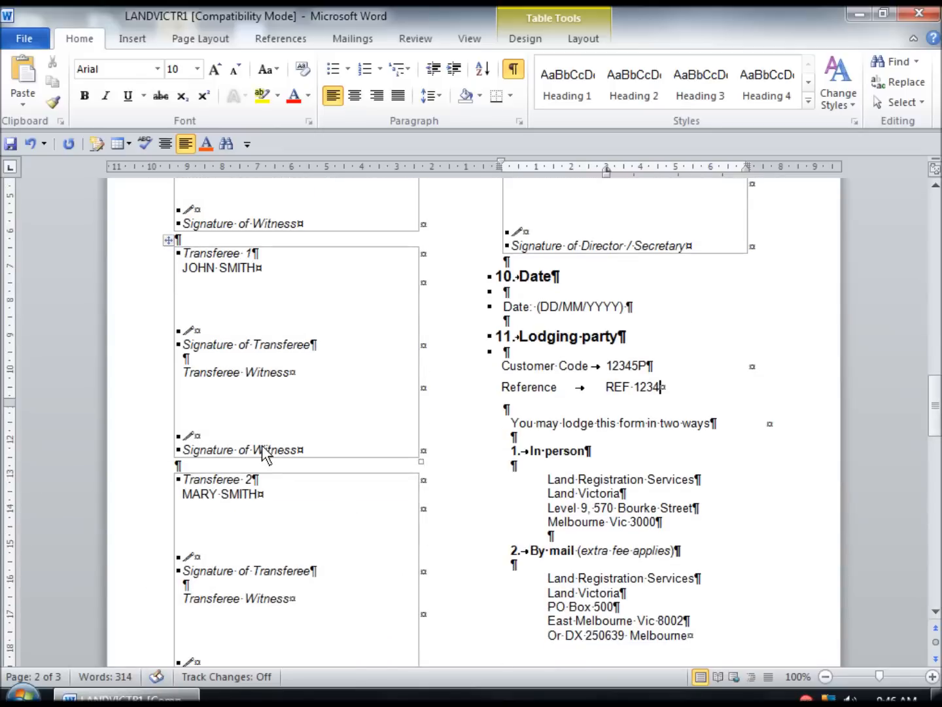
pyautogui.scroll(-5, 282, 527)
pyautogui.scroll(5, 281, 527)
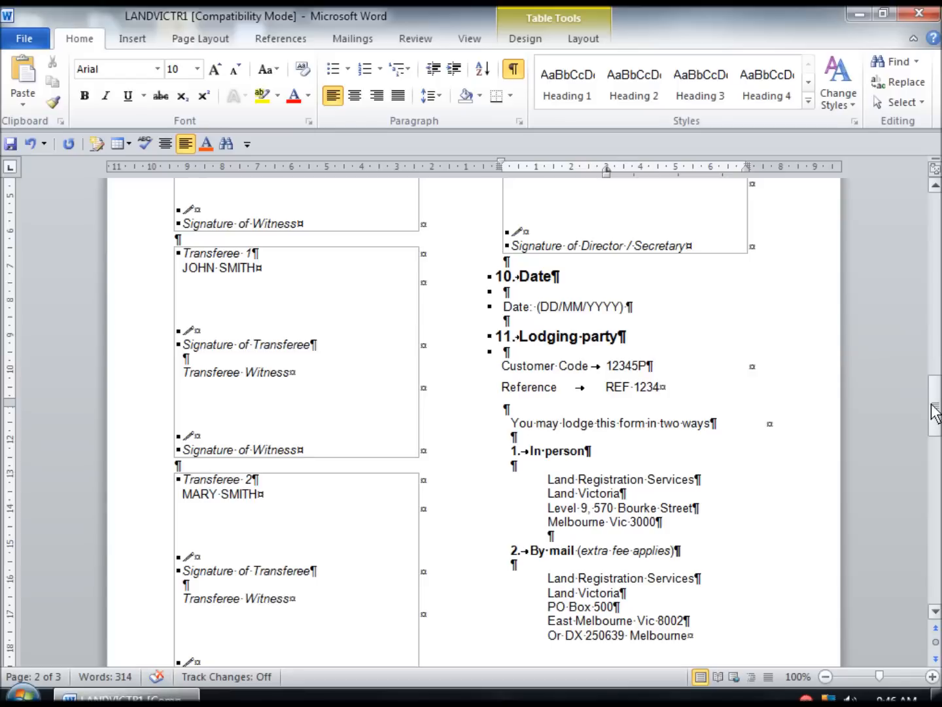
pyautogui.scroll(6, 407, 289)
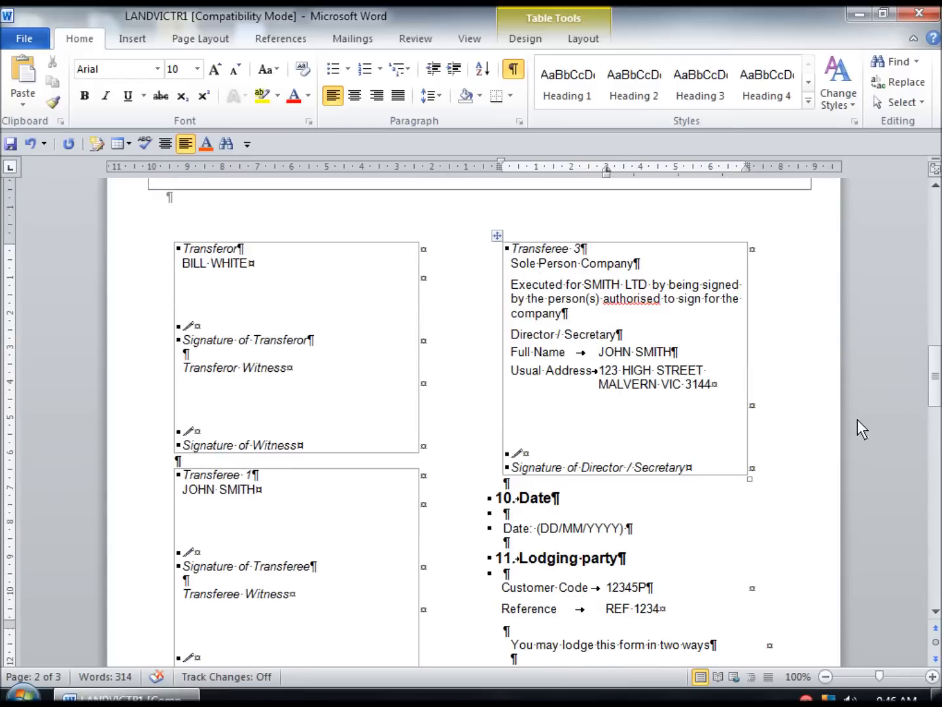
# Step: Review sections 1 to 9 on page 1, from the land title and party details to the consideration and signing clause
pyautogui.moveTo(936, 383); pyautogui.dragTo(935, 233)
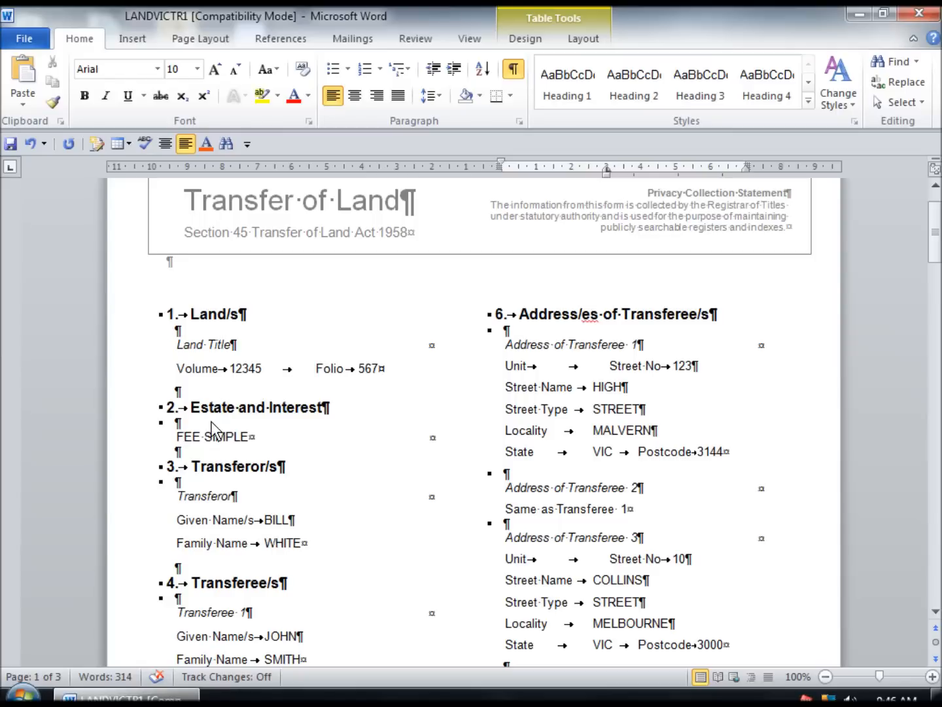
pyautogui.scroll(-4, 203, 466)
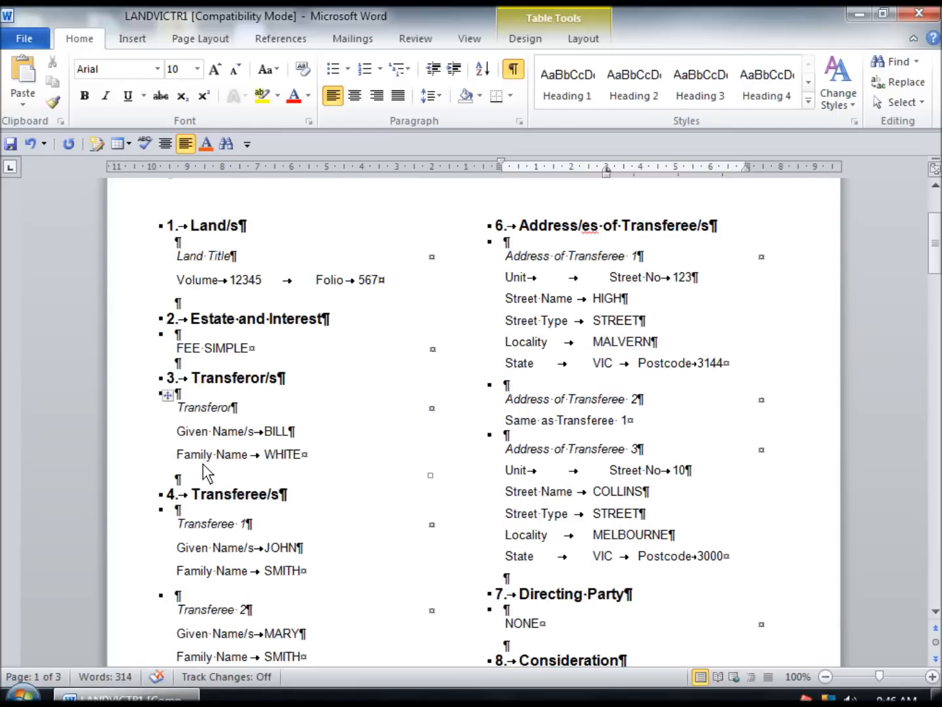
pyautogui.scroll(-2, 208, 472)
pyautogui.scroll(-3, 219, 484)
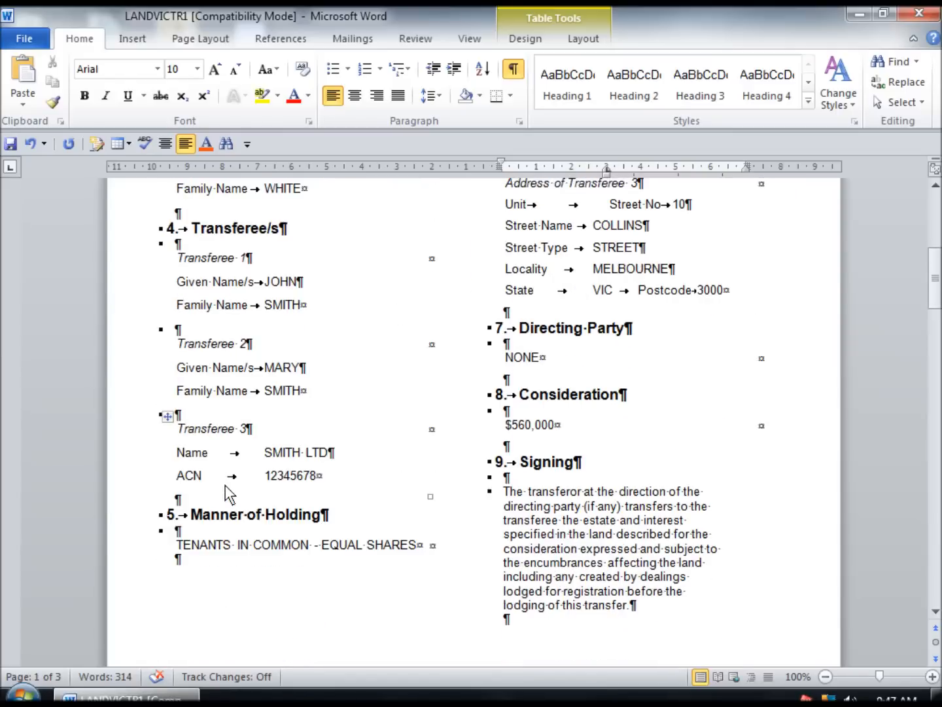
pyautogui.scroll(8, 378, 553)
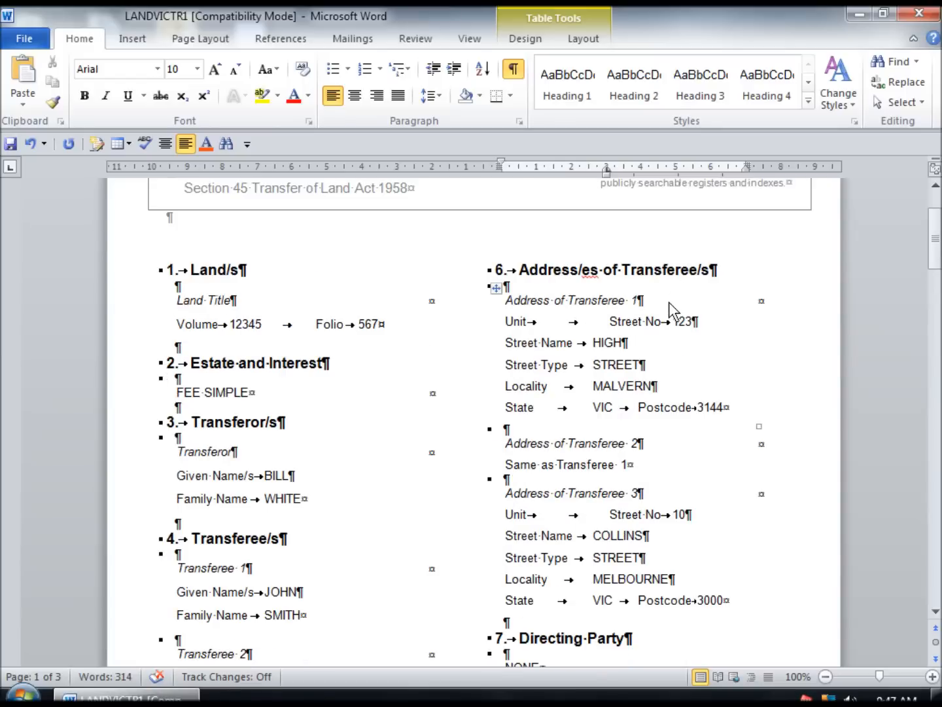
pyautogui.scroll(-3, 670, 302)
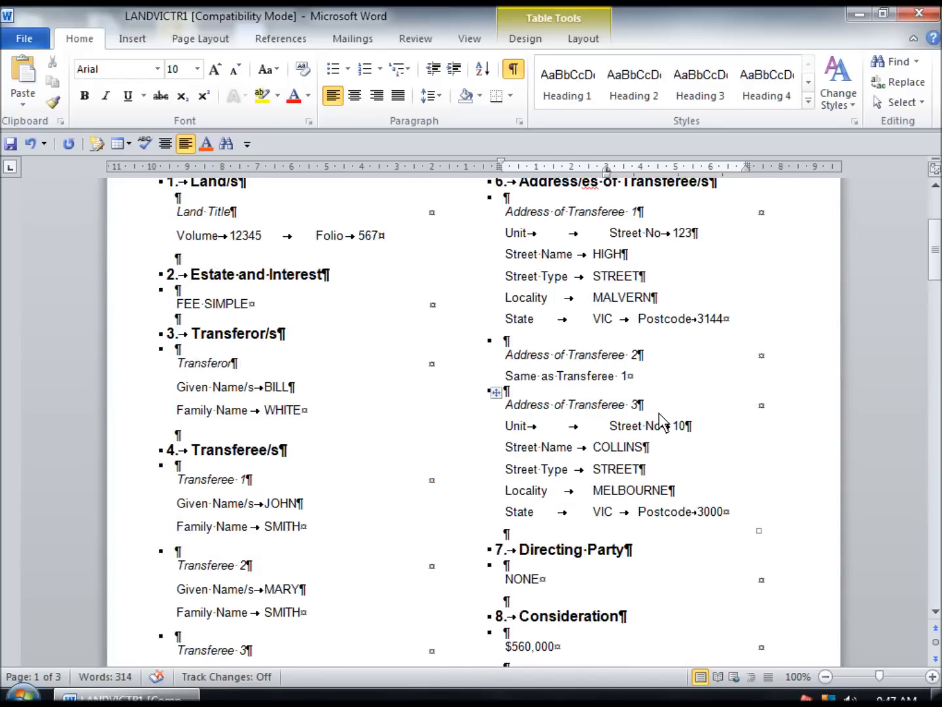
pyautogui.scroll(-6, 659, 413)
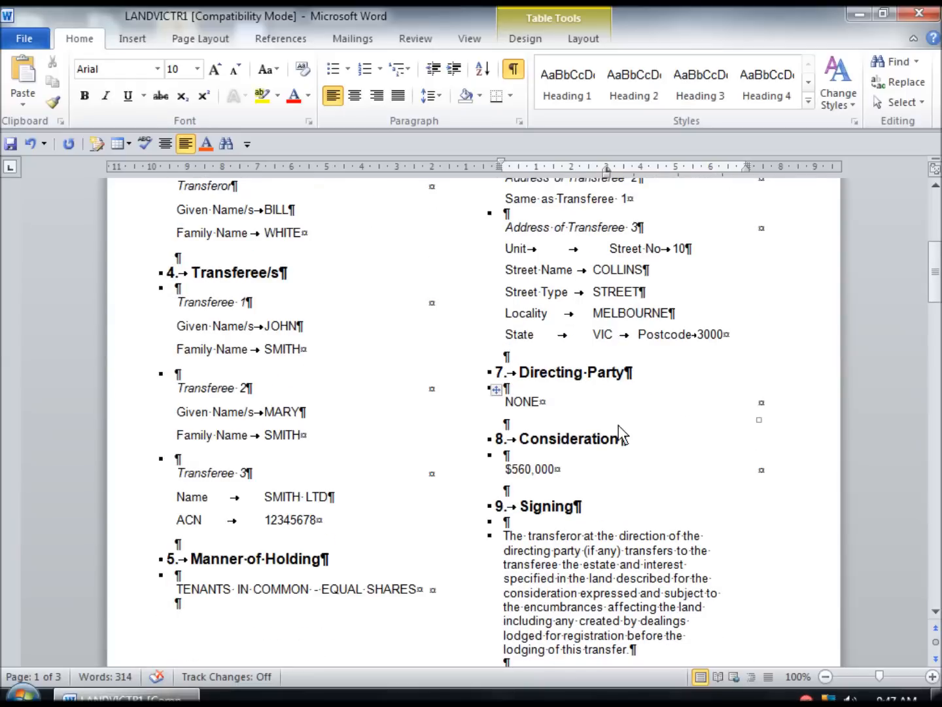
pyautogui.scroll(-6, 608, 470)
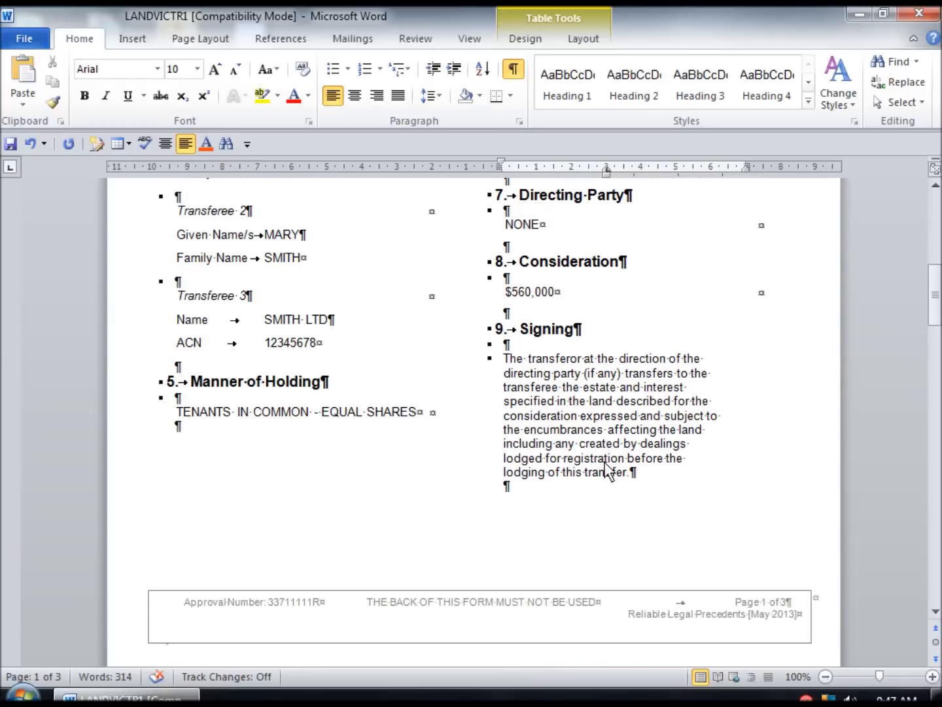
pyautogui.scroll(-3, 608, 470)
# Step: Review page 2: the transferor and transferee signing blocks, the blank date, the lodging party details and the lodging instructions
pyautogui.scroll(-15, 608, 469)
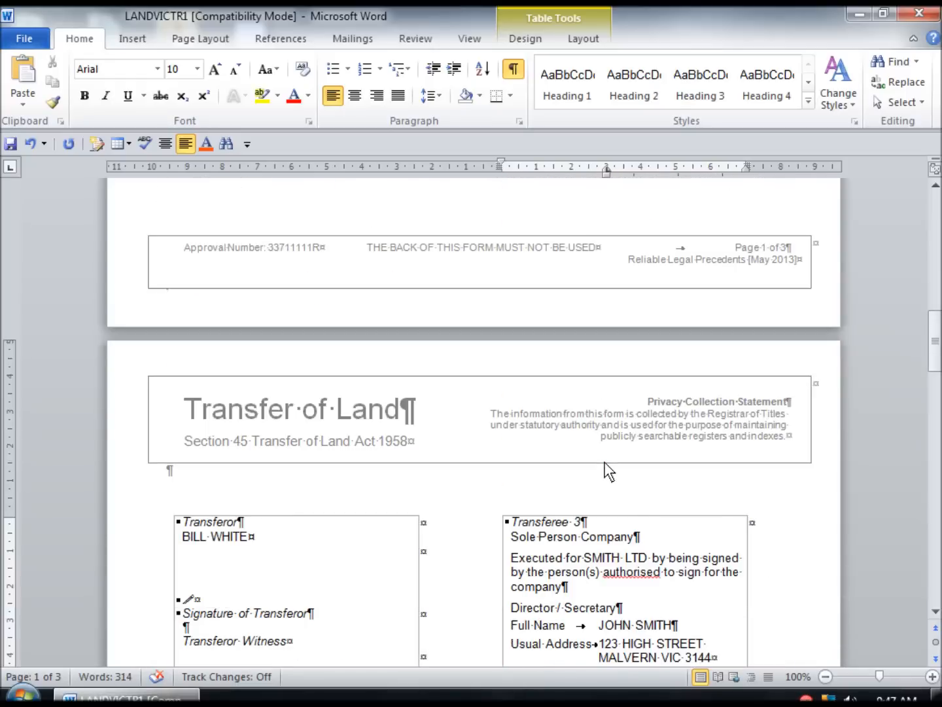
pyautogui.scroll(-2, 445, 445)
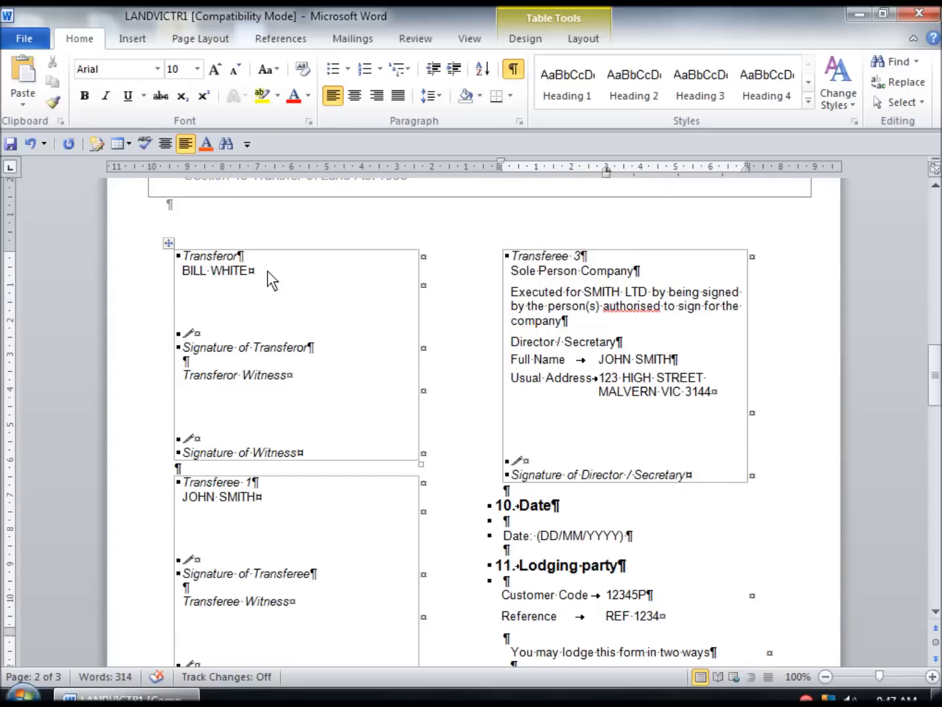
pyautogui.scroll(-3, 285, 396)
pyautogui.scroll(-3, 285, 396)
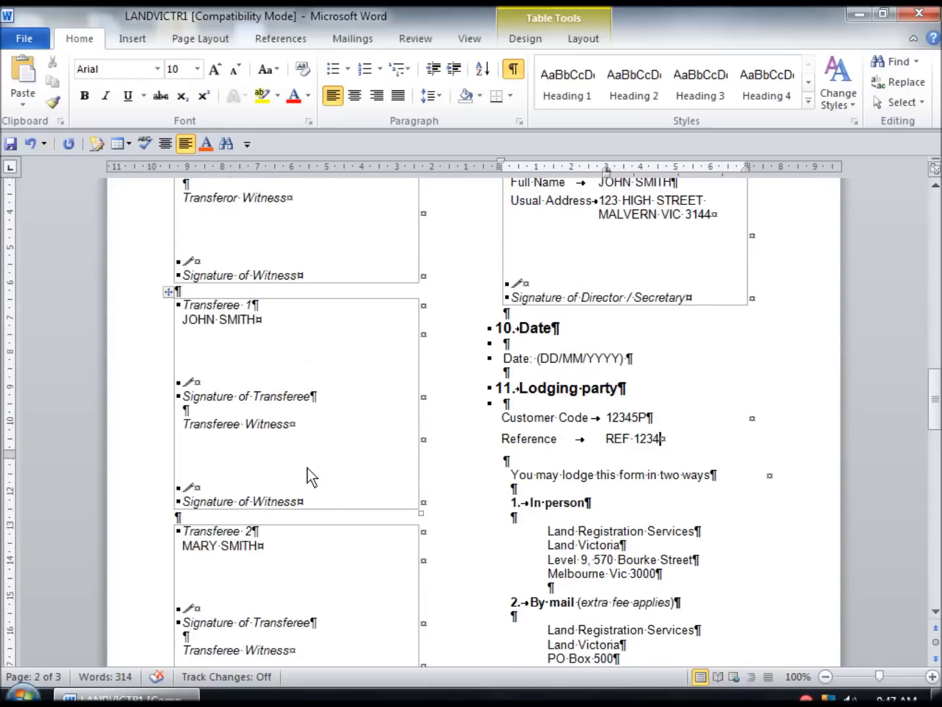
pyautogui.scroll(-3, 307, 479)
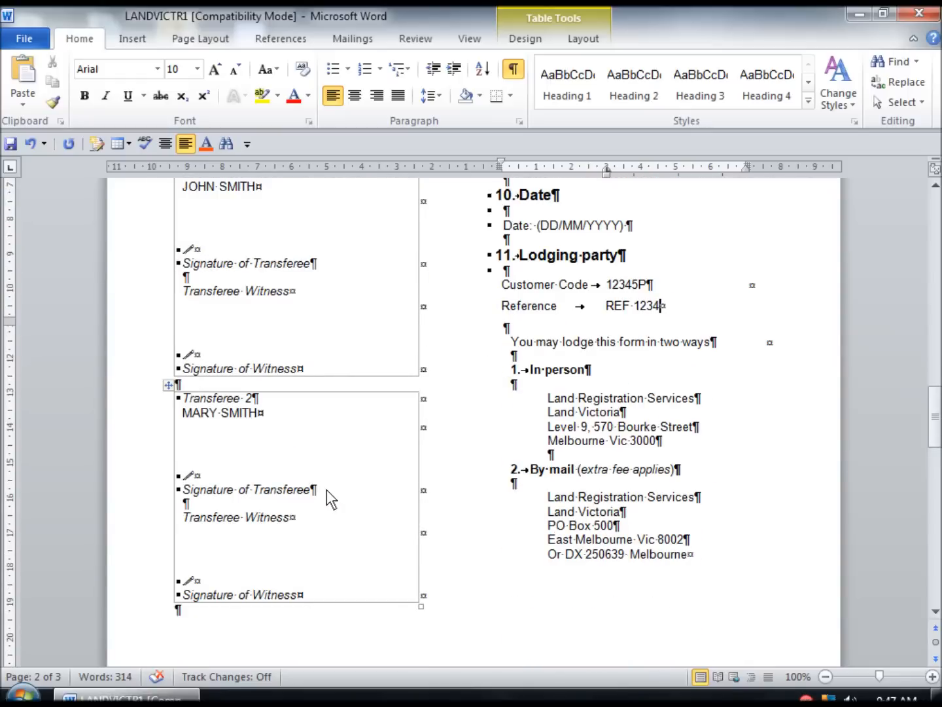
pyautogui.scroll(3, 308, 517)
pyautogui.scroll(5, 326, 516)
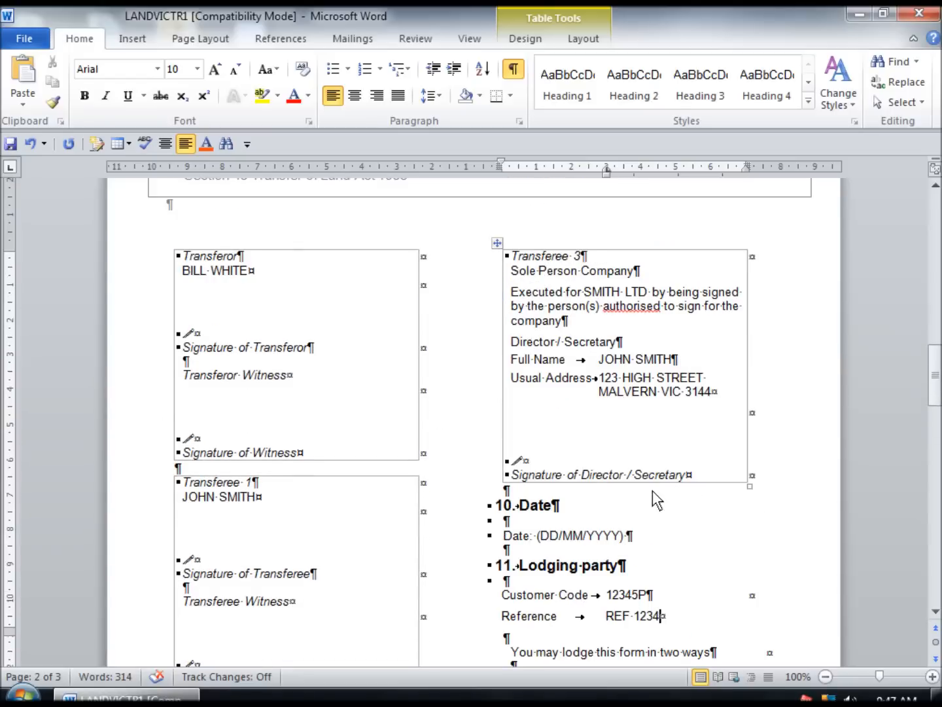
pyautogui.scroll(-6, 623, 541)
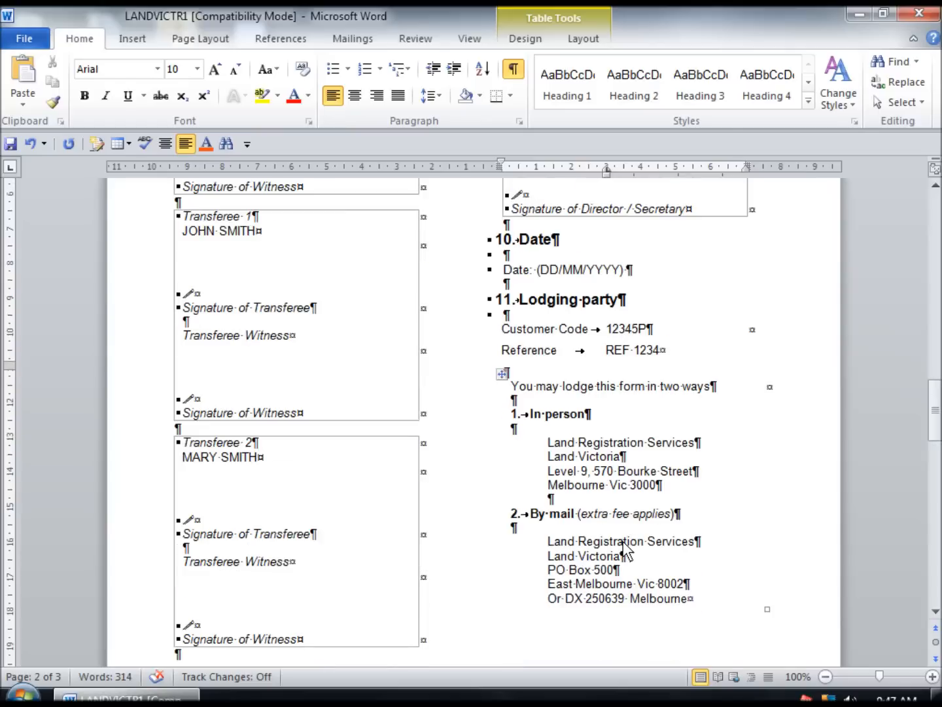
# Step: Check the footer and page break at the end of page 1, and recheck sections 10 and 11 on page 2
pyautogui.moveTo(936, 422); pyautogui.dragTo(937, 340)
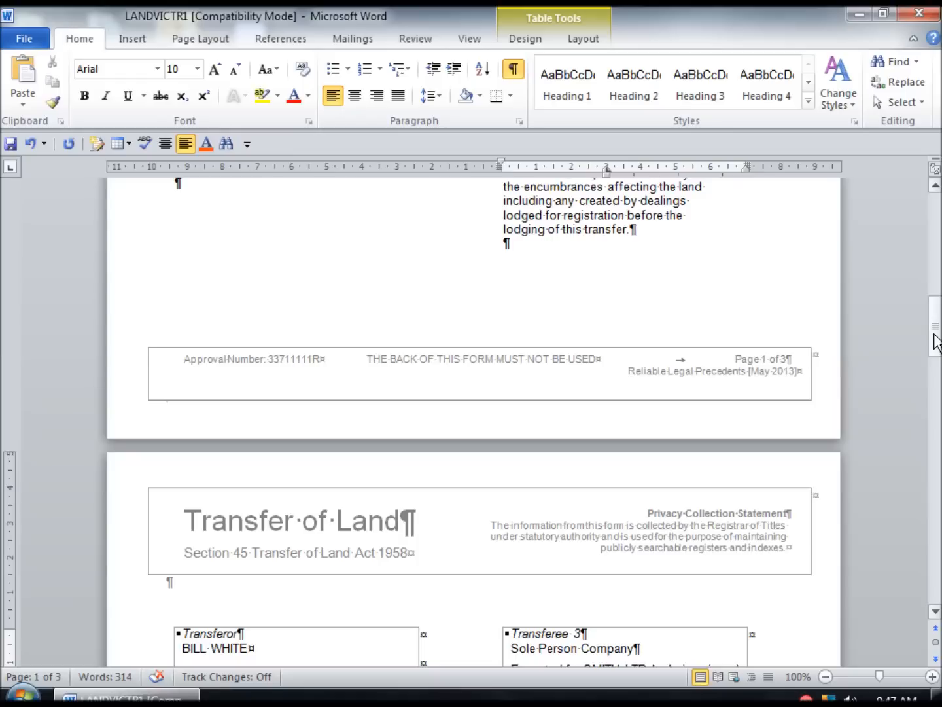
pyautogui.moveTo(937, 341)
pyautogui.mouseDown()
pyautogui.moveTo(937, 233)
pyautogui.moveTo(937, 321)
pyautogui.mouseUp()
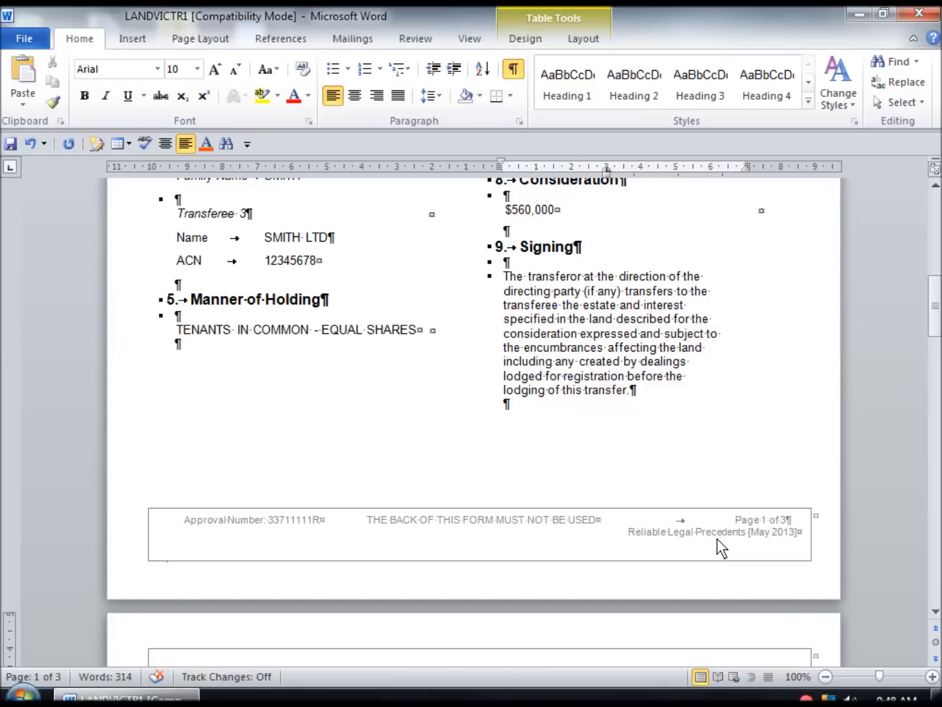
pyautogui.scroll(-3, 721, 548)
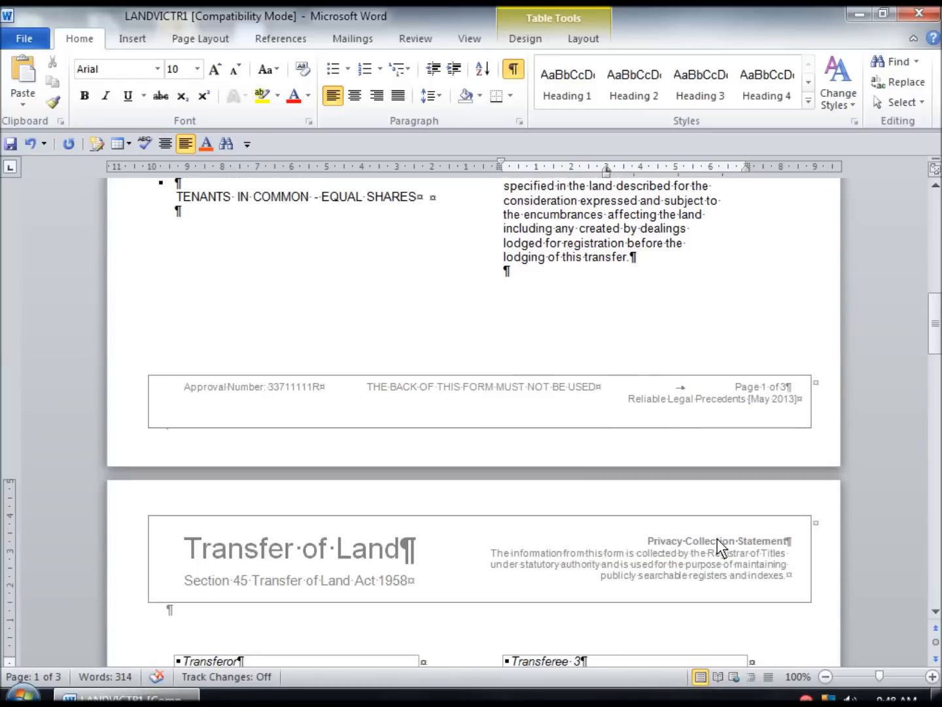
pyautogui.scroll(-1, 737, 400)
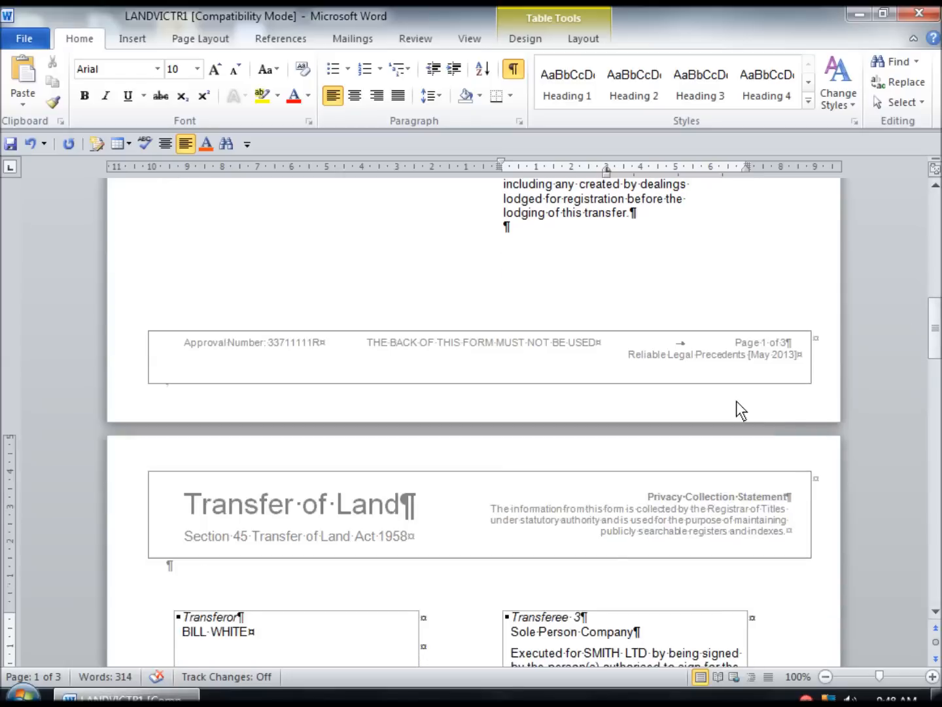
pyautogui.scroll(-12, 737, 400)
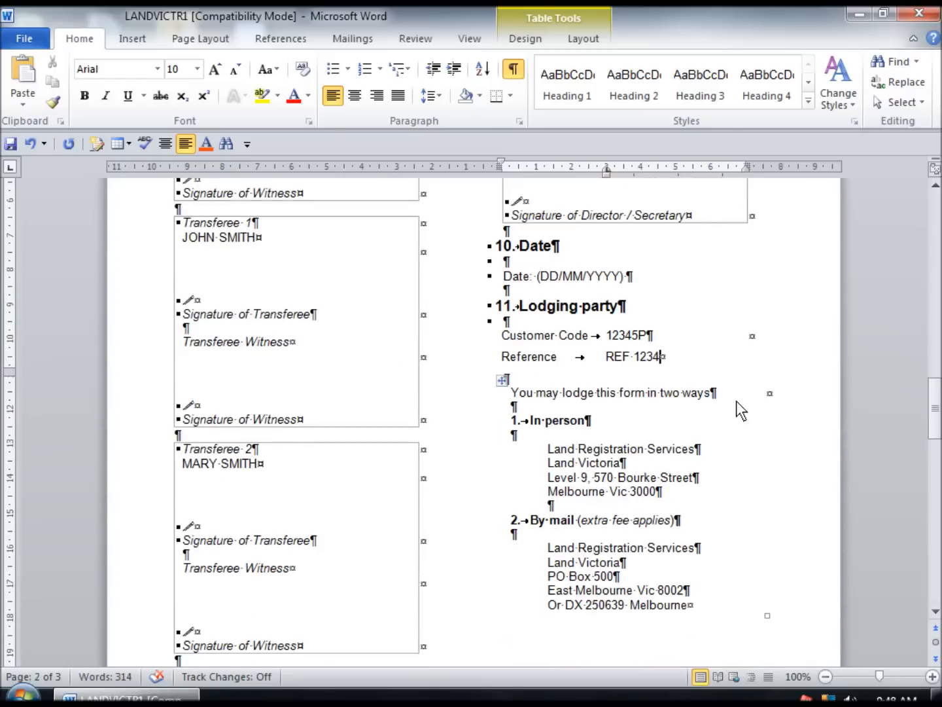